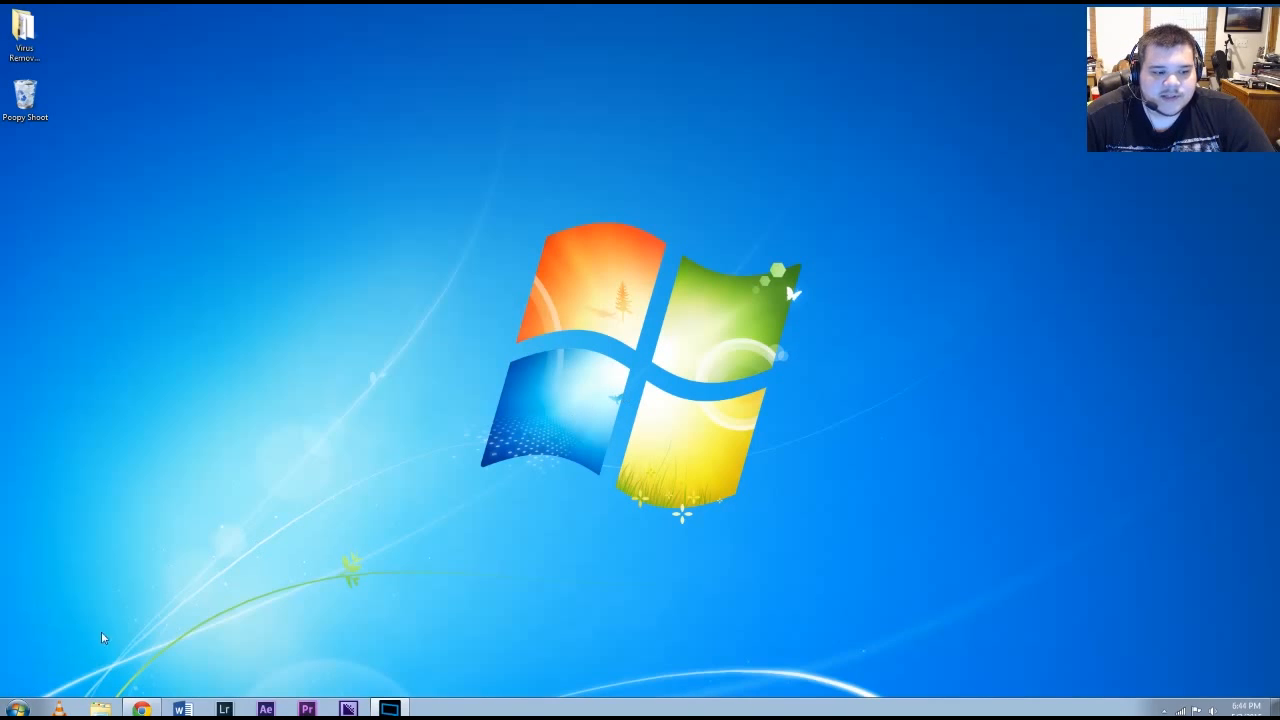
Step: Review the list of installed programs in Control Panel's Programs and Features, then close it
{"action": "key", "text": "super"}
{"action": "left_click", "coordinate": [205, 579]}
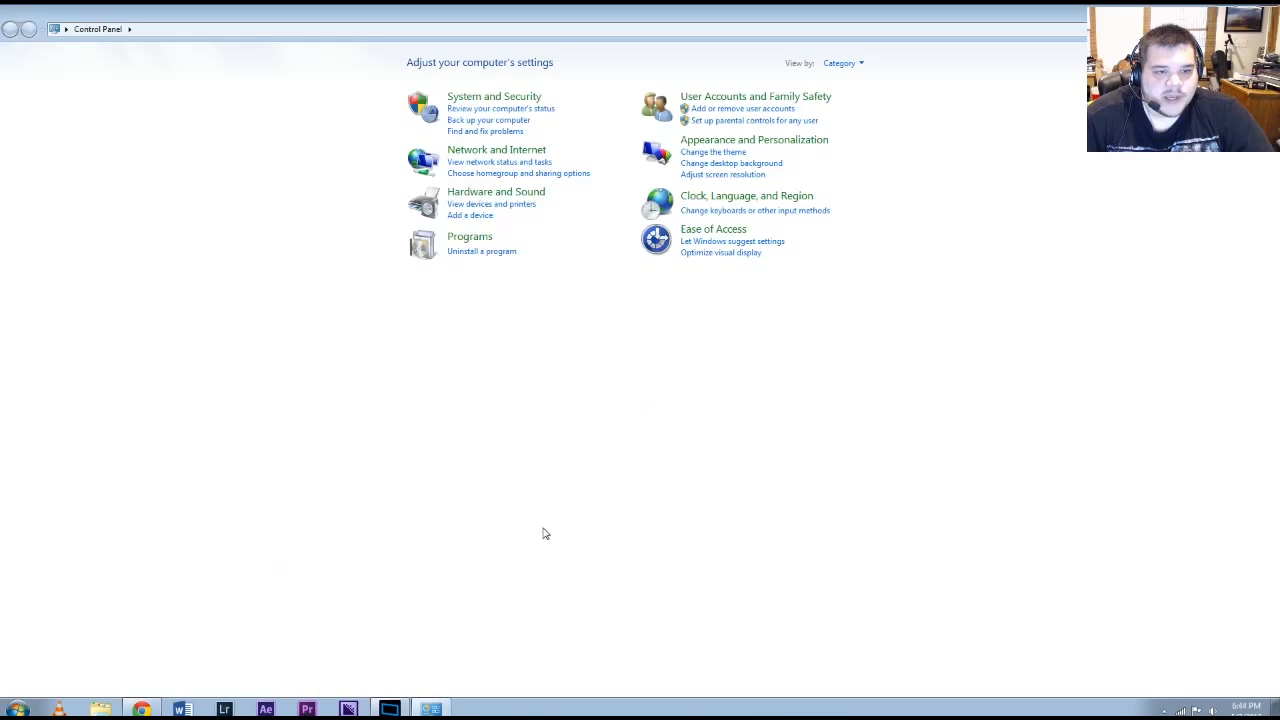
{"action": "left_click", "coordinate": [485, 245]}
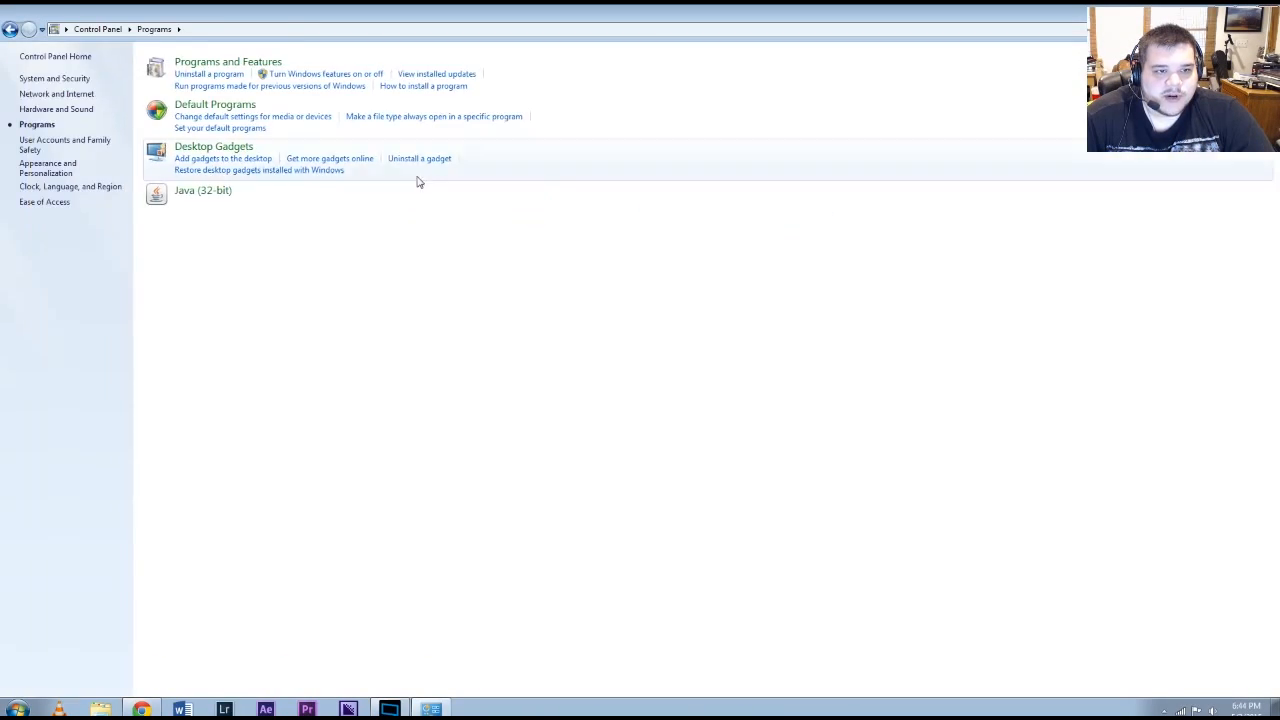
{"action": "left_click", "coordinate": [235, 79]}
{"action": "scroll", "coordinate": [290, 280], "scroll_direction": "down", "scroll_amount": 20}
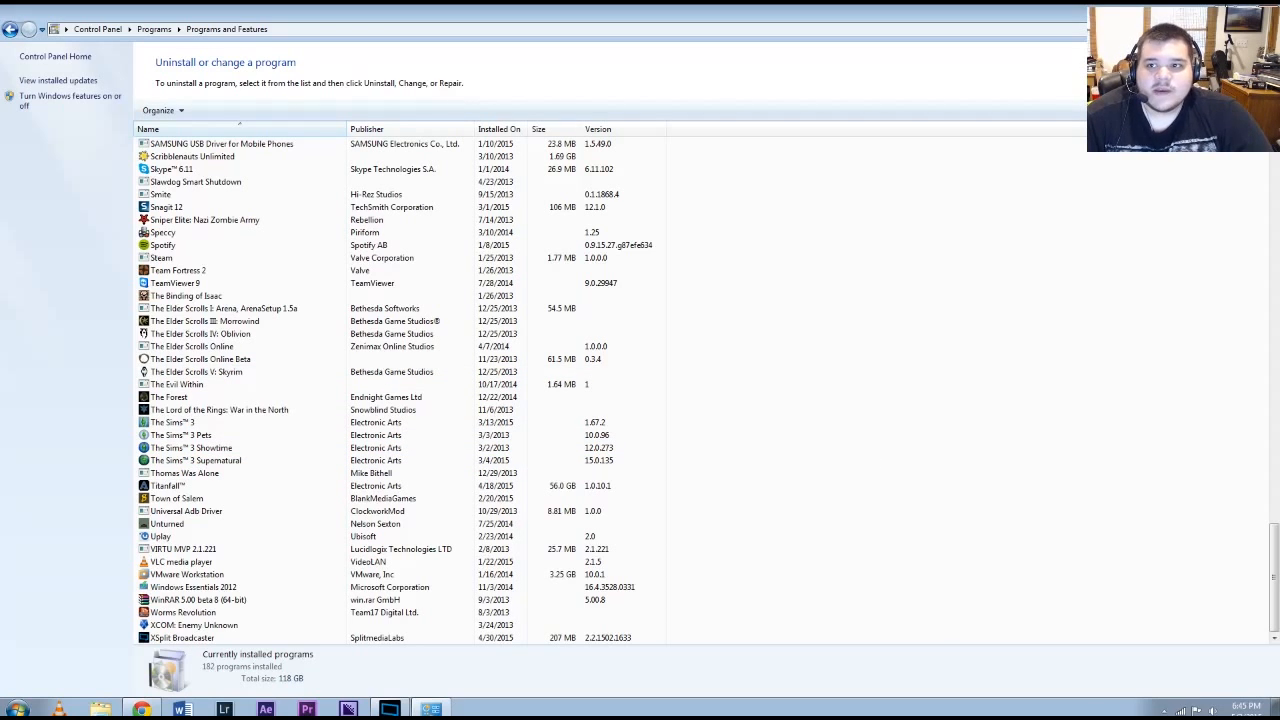
{"action": "left_click", "coordinate": [1264, 9]}
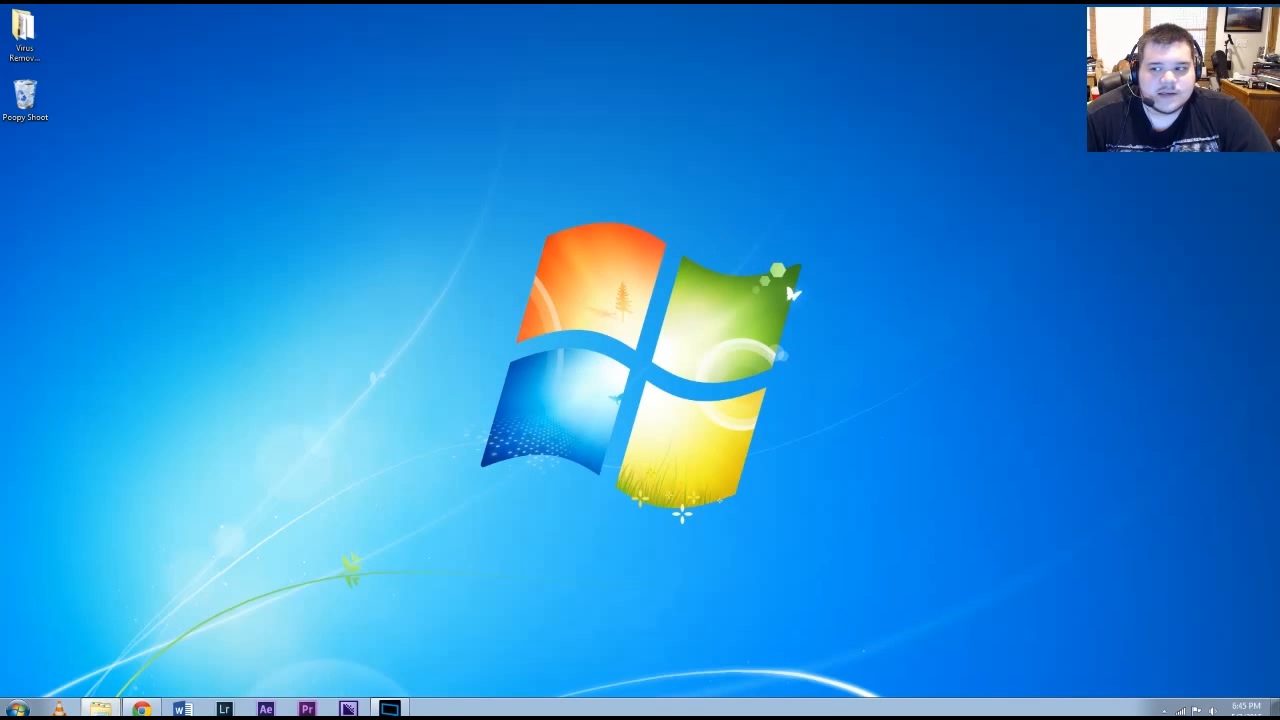
Step: Maximize the Virus Removal Programs folder window to view its installers, then put it away
{"action": "left_click_drag", "start_coordinate": [602, 89], "coordinate": [560, 6]}
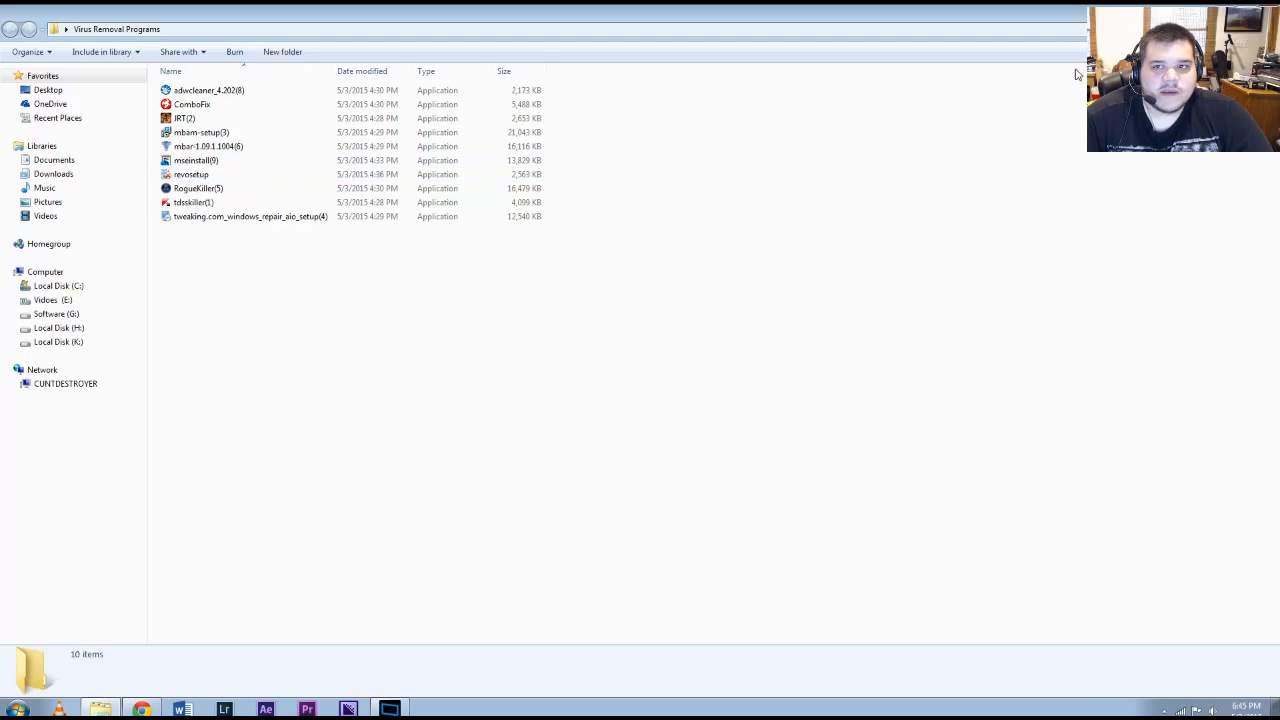
{"action": "left_click", "coordinate": [1220, 10]}
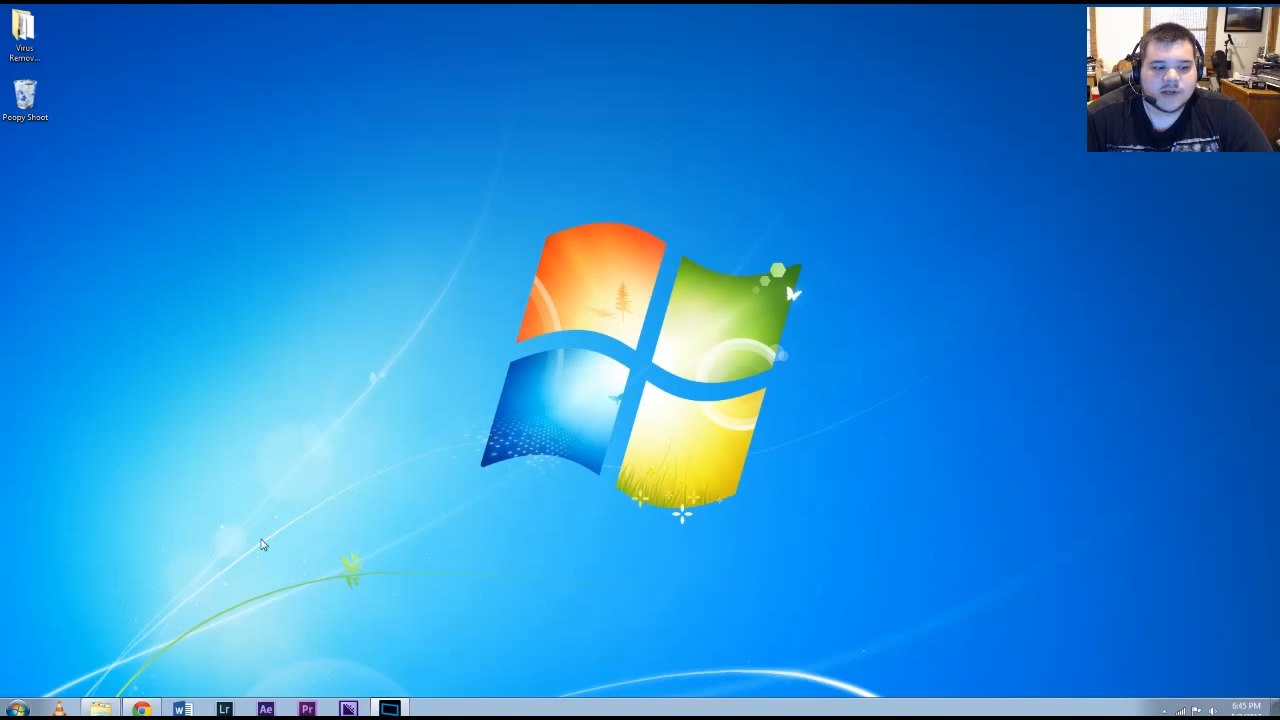
Step: Switch to Chrome and open the Downloads section of bleepingcomputer.com
{"action": "left_click", "coordinate": [141, 709]}
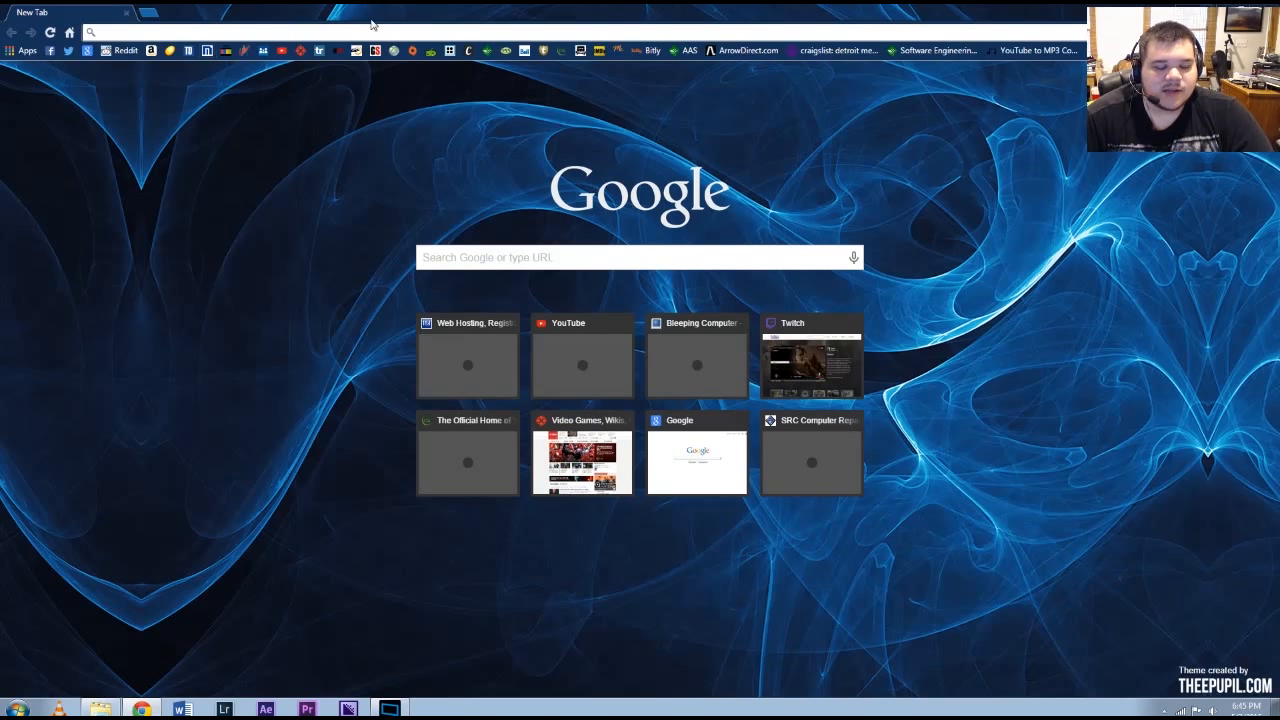
{"action": "type", "text": "bleepi"}
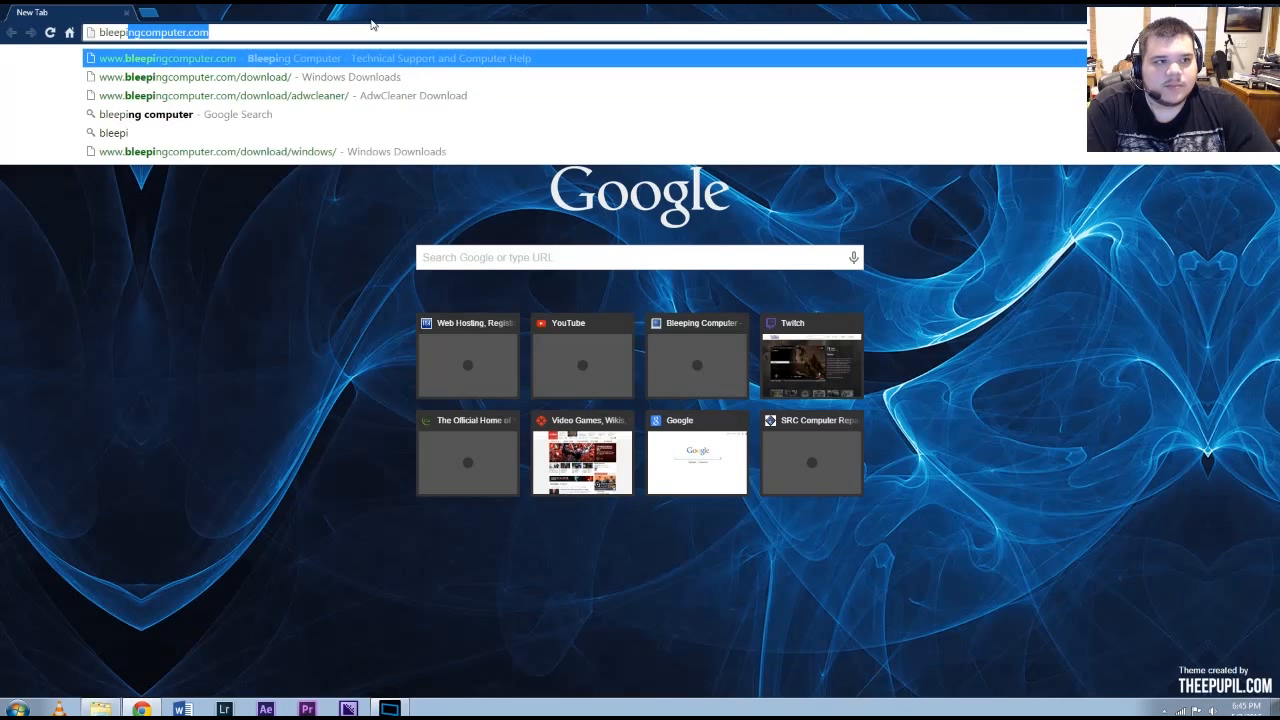
{"action": "key", "text": "Return"}
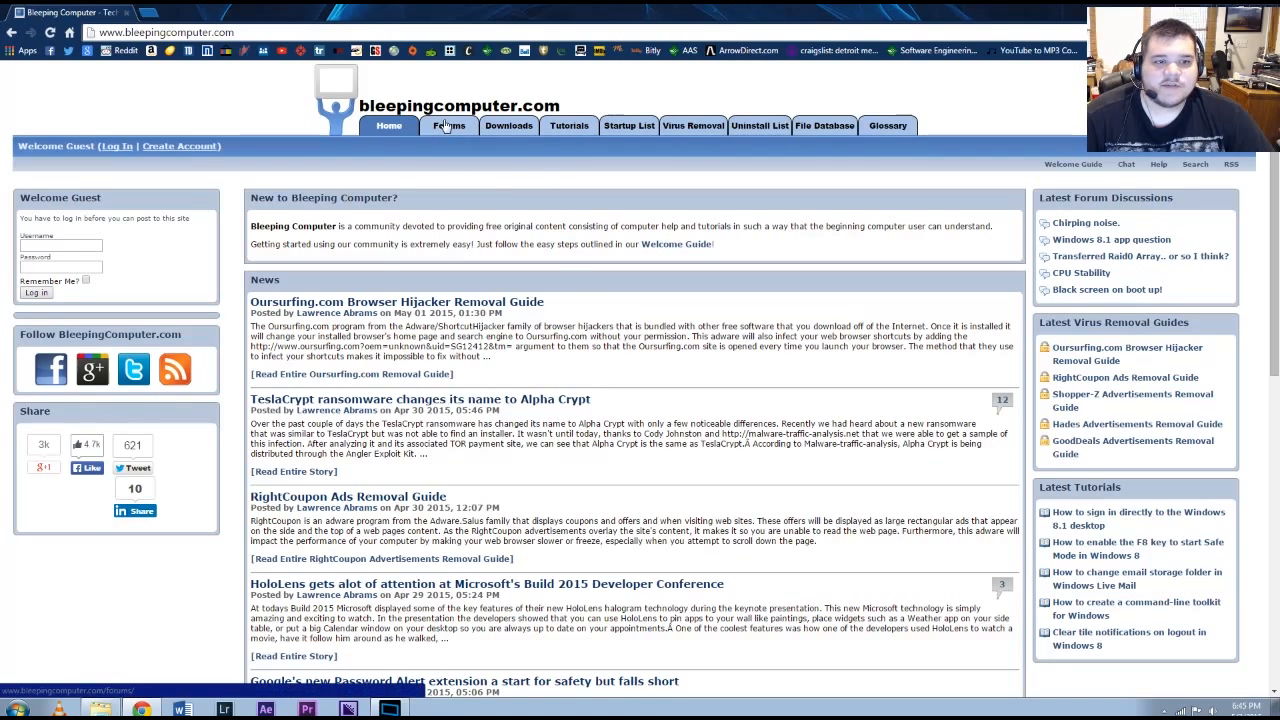
{"action": "left_click", "coordinate": [496, 126]}
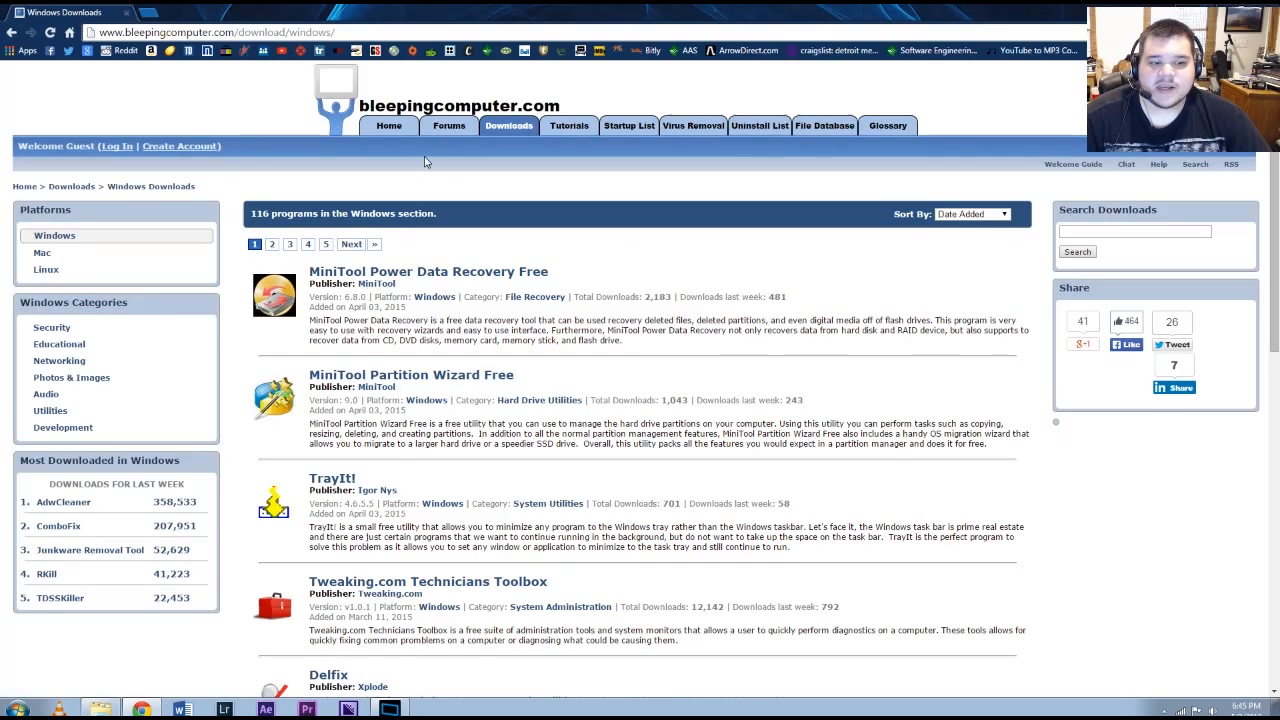
Step: Search the site's downloads for revo uninstaller and view the Revo Uninstaller download page, then leave the browser
{"action": "left_click", "coordinate": [1116, 233]}
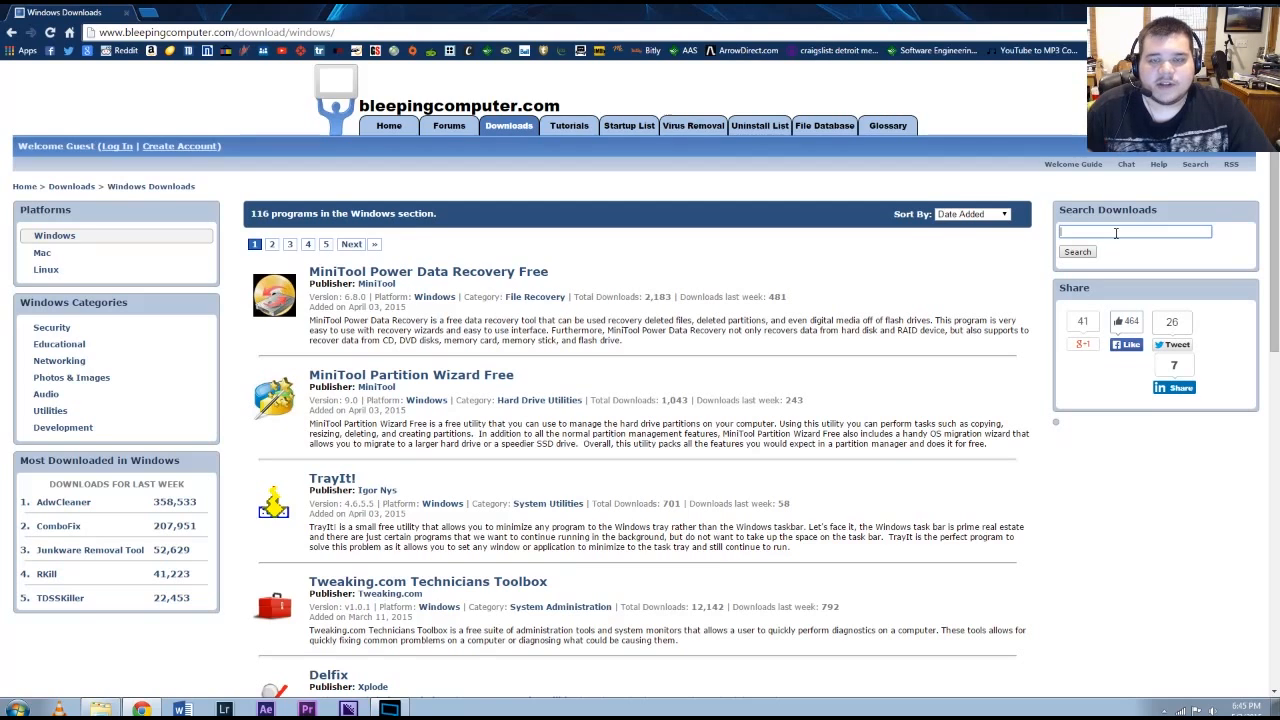
{"action": "type", "text": "revo"}
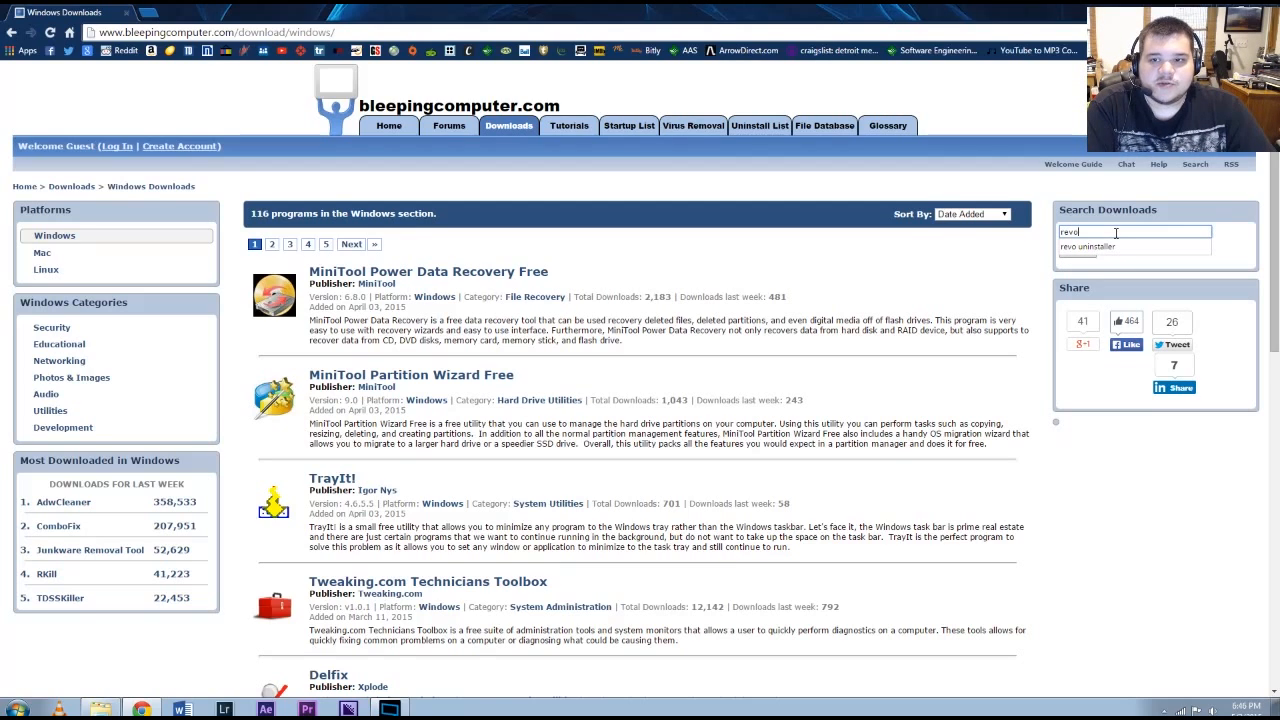
{"action": "key", "text": "Down"}
{"action": "key", "text": "Return"}
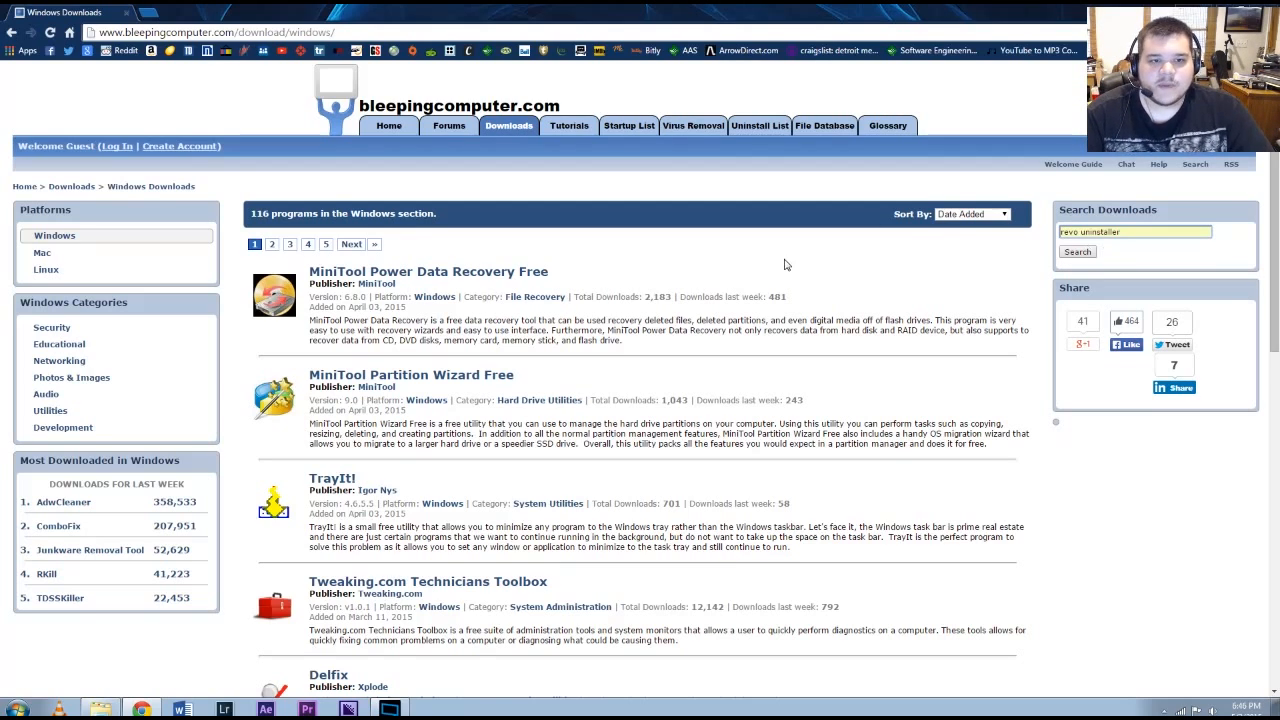
{"action": "left_click", "coordinate": [1077, 252]}
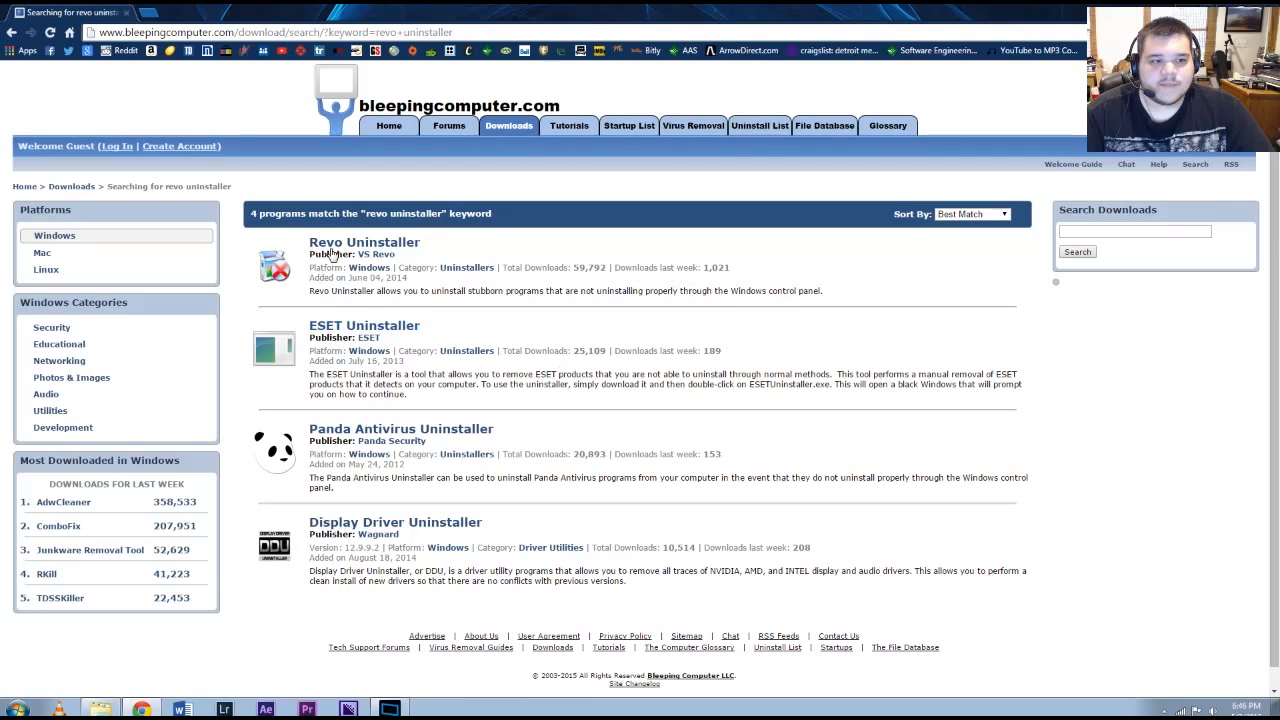
{"action": "left_click", "coordinate": [370, 246]}
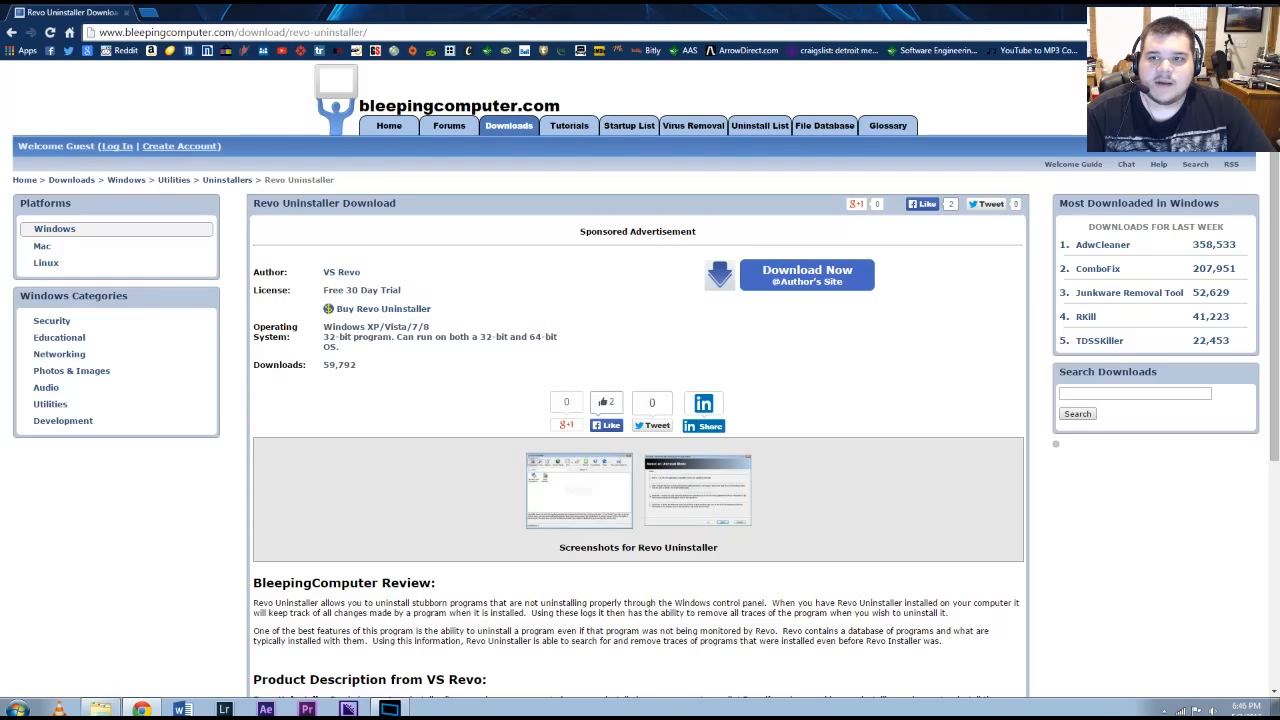
{"action": "left_click", "coordinate": [1216, 10]}
{"action": "double_click", "coordinate": [24, 35]}
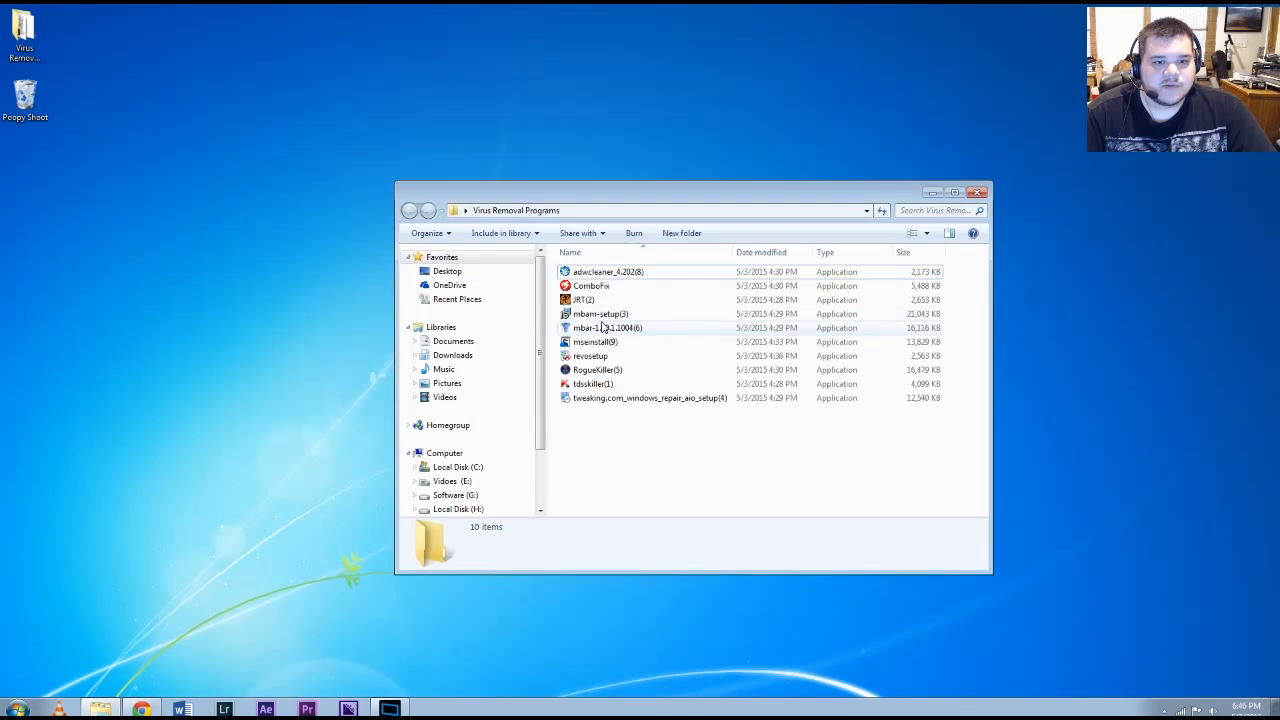
{"action": "left_click", "coordinate": [594, 360]}
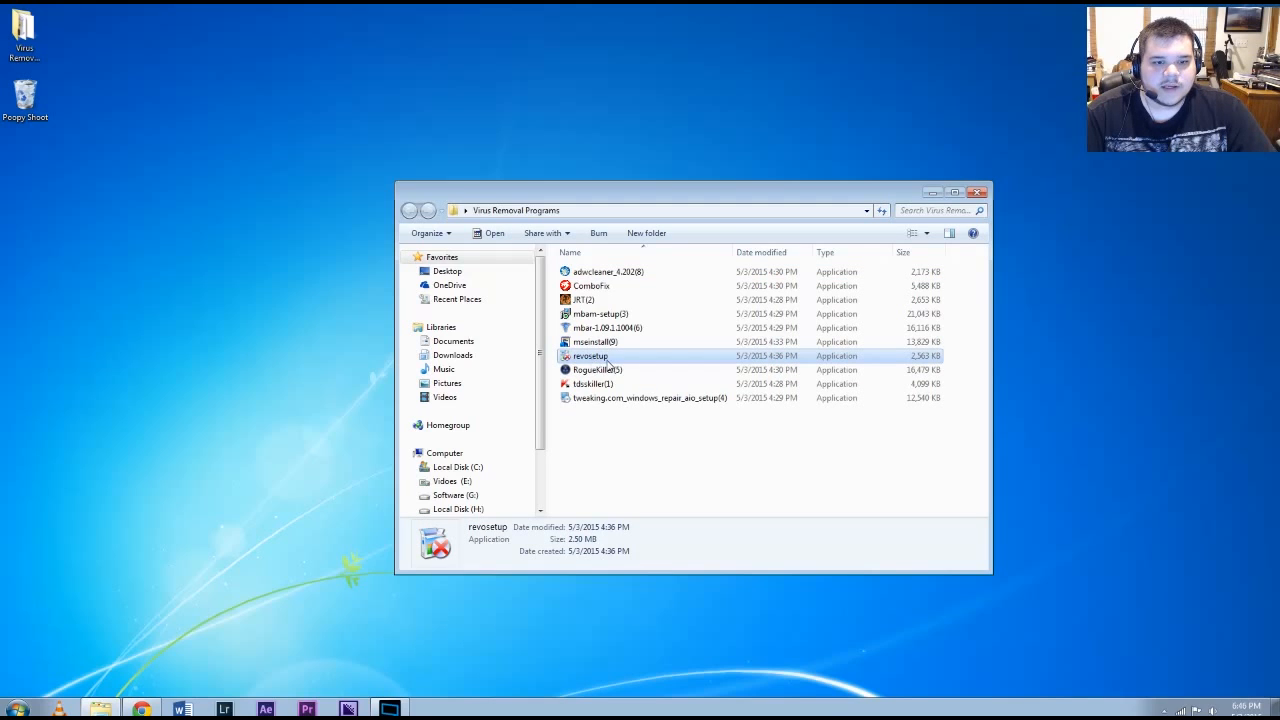
{"action": "double_click", "coordinate": [604, 362]}
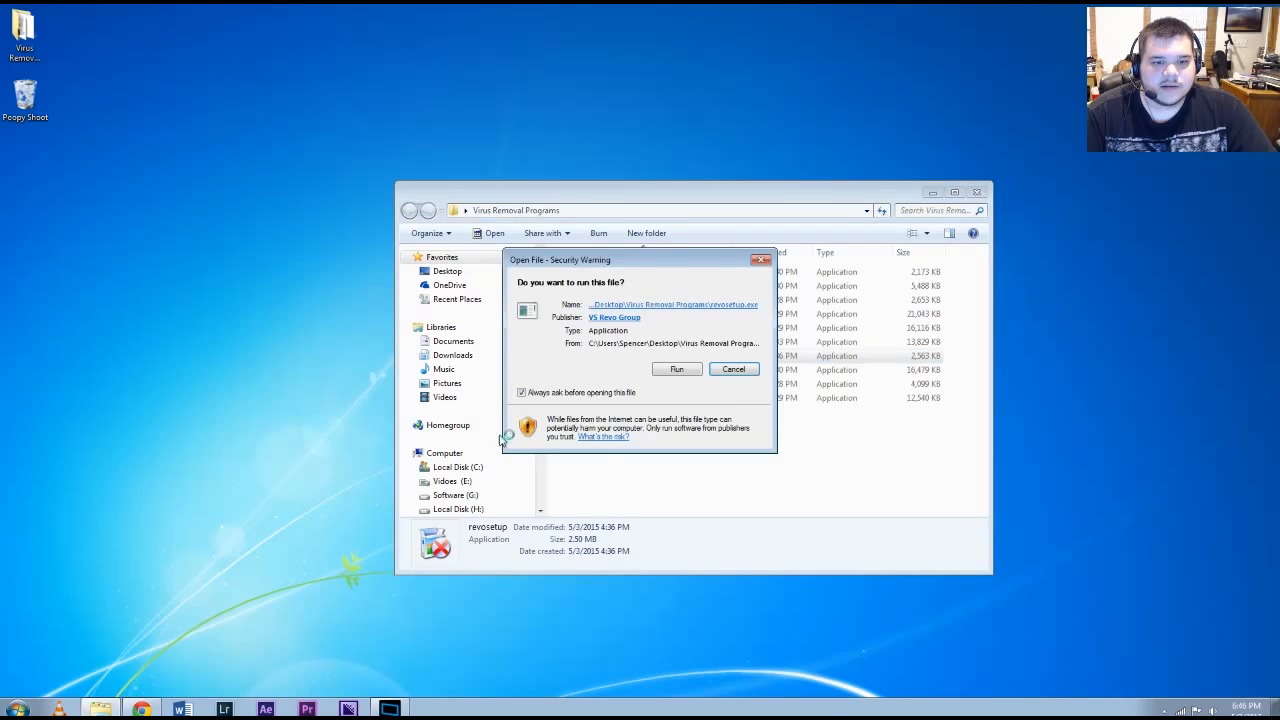
{"action": "left_click", "coordinate": [736, 369]}
{"action": "left_click", "coordinate": [977, 191]}
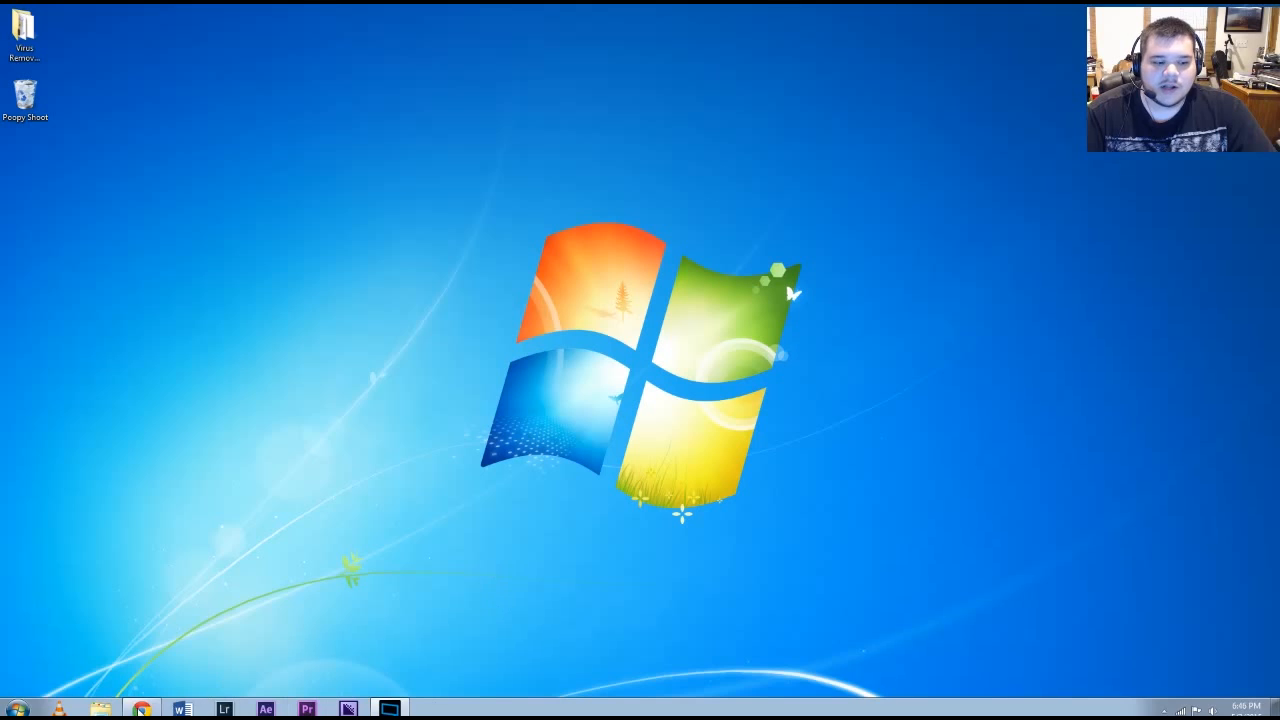
Step: Find the installed Revo Uninstaller by searching for revo and launch it
{"action": "left_click", "coordinate": [18, 708]}
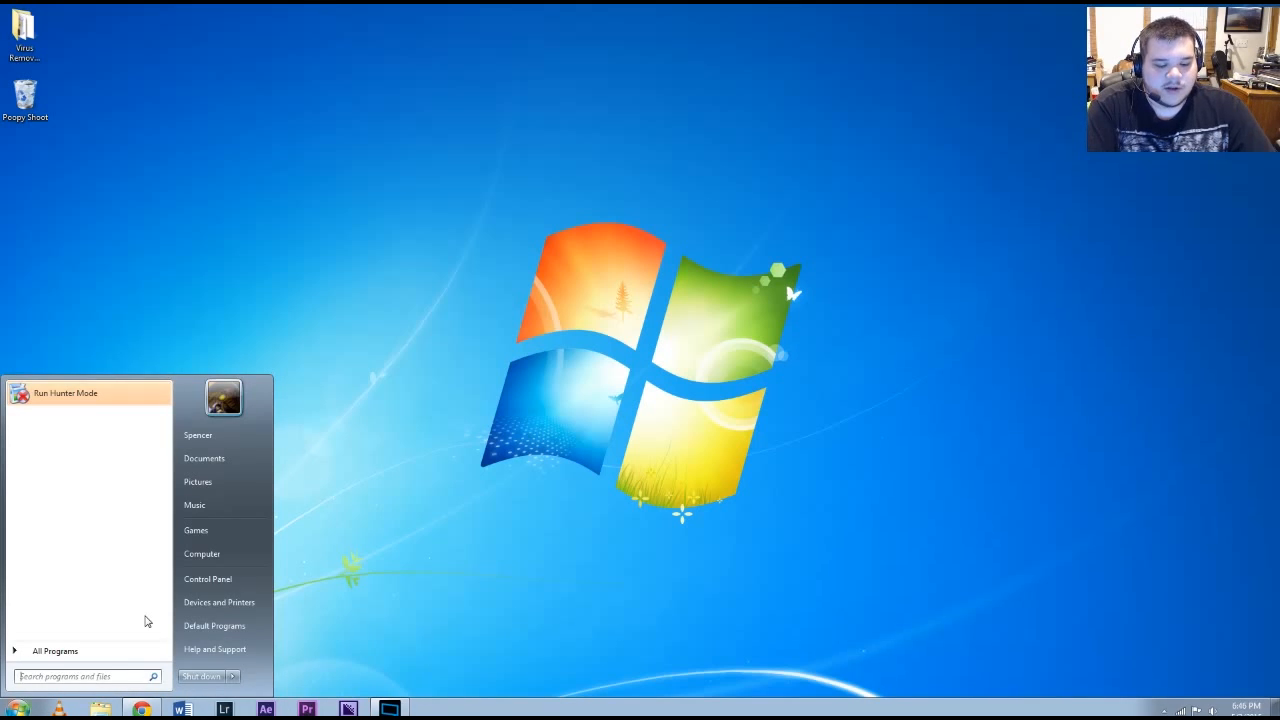
{"action": "type", "text": "revo"}
{"action": "key", "text": "Return"}
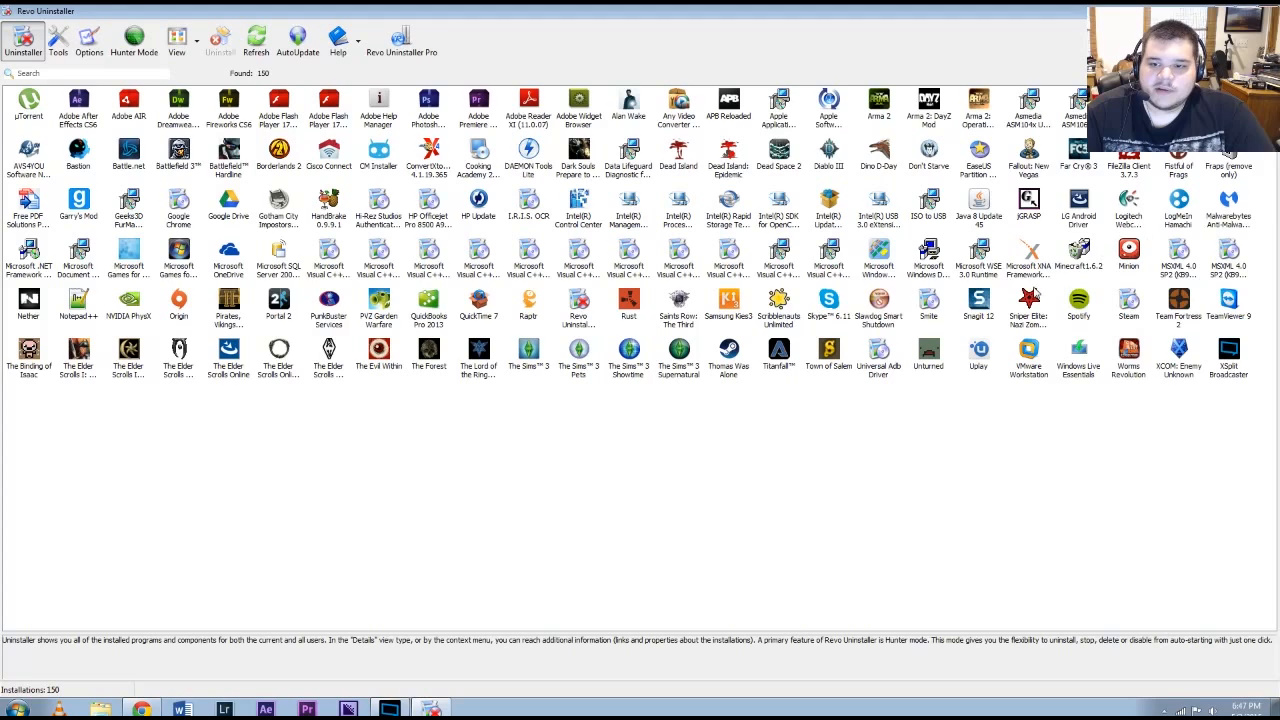
Step: Uninstall Malwarebytes Anti-Malware in Advanced mode, confirm its complete removal, and scan for leftover information
{"action": "double_click", "coordinate": [1238, 212]}
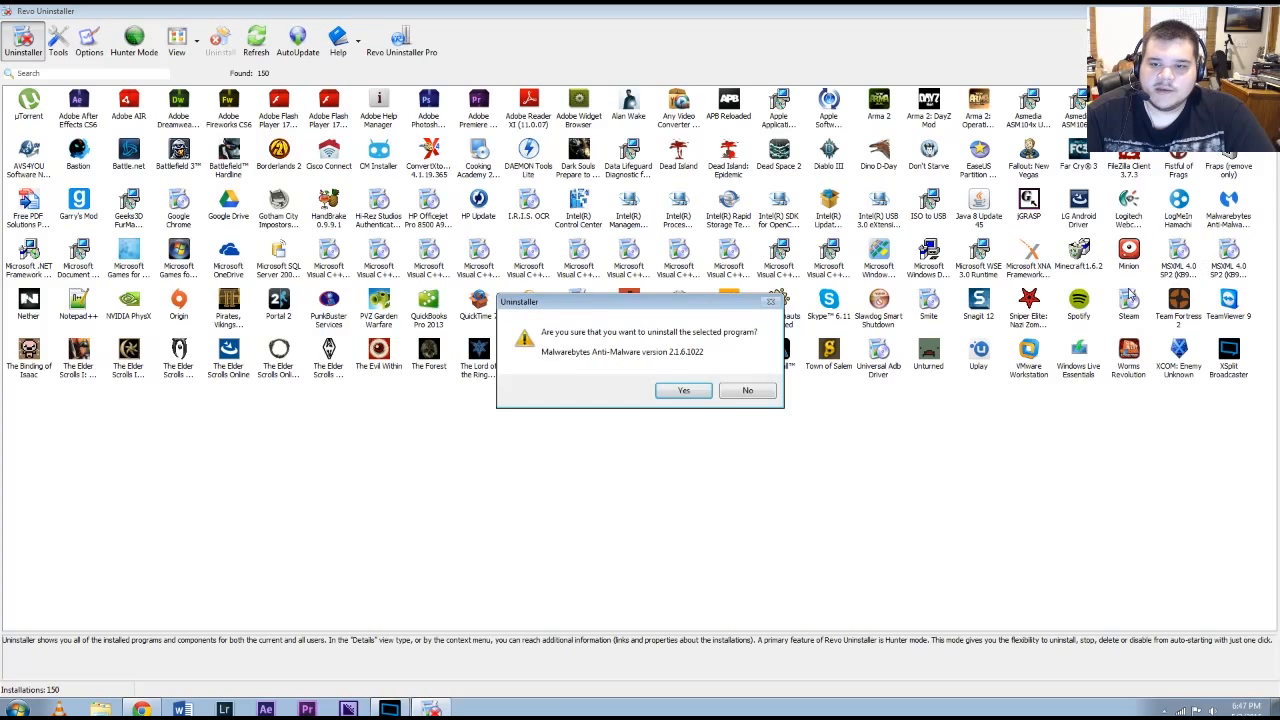
{"action": "left_click", "coordinate": [684, 391]}
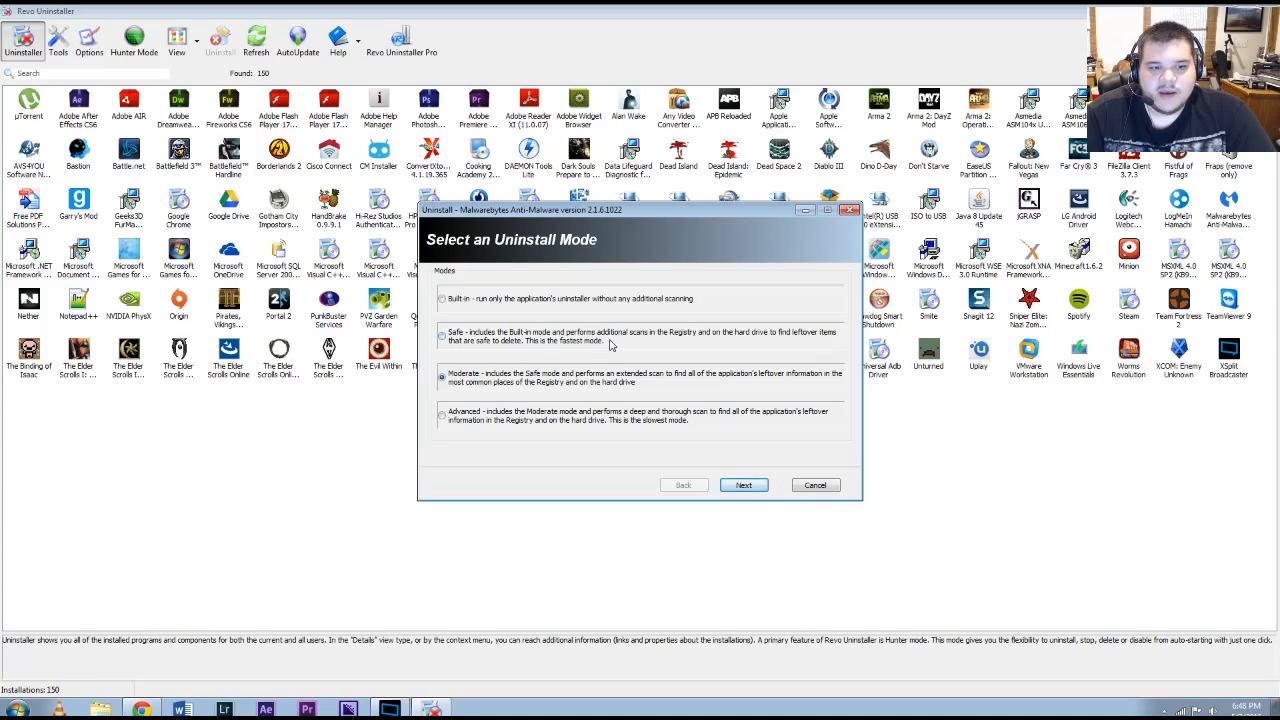
{"action": "left_click", "coordinate": [461, 418]}
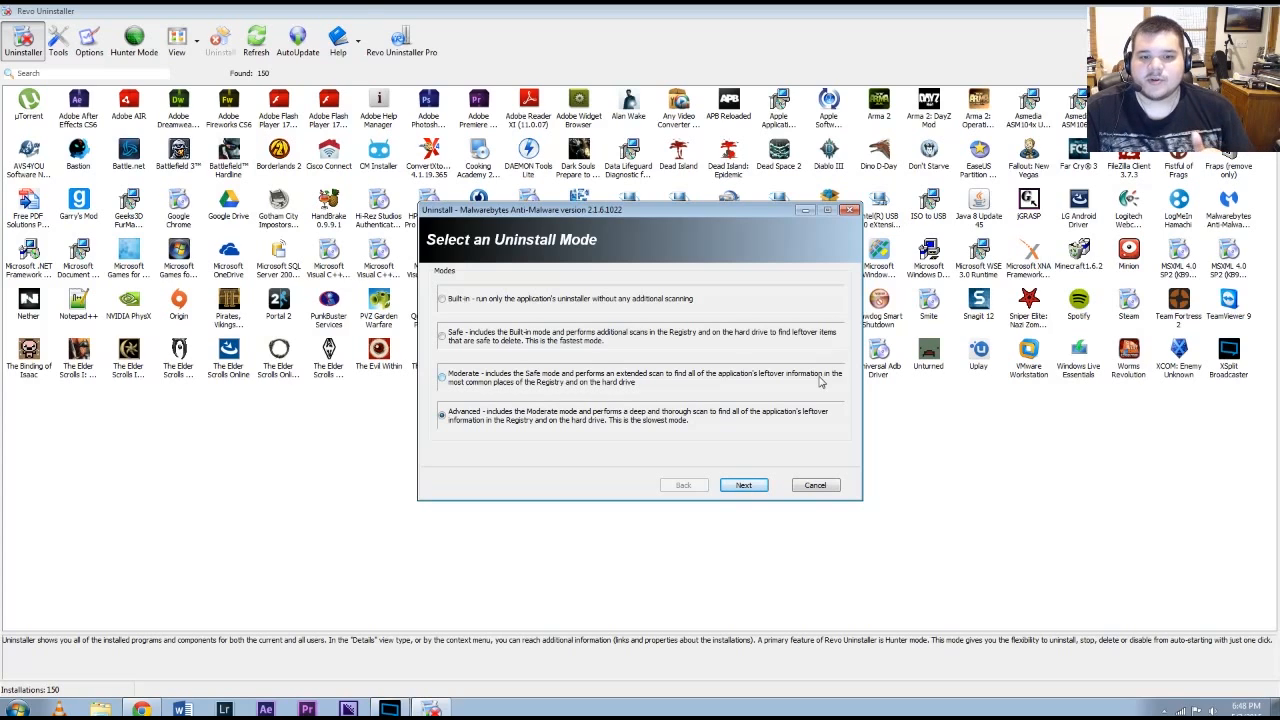
{"action": "left_click", "coordinate": [743, 485]}
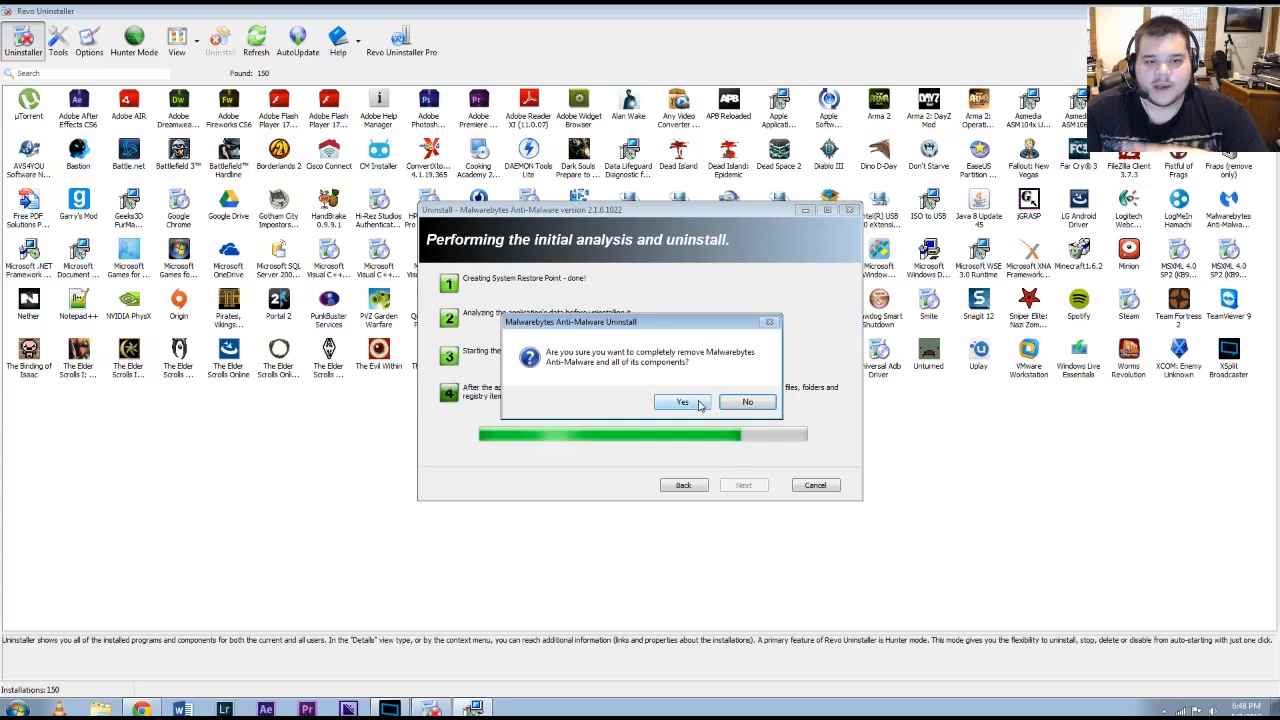
{"action": "left_click", "coordinate": [697, 403]}
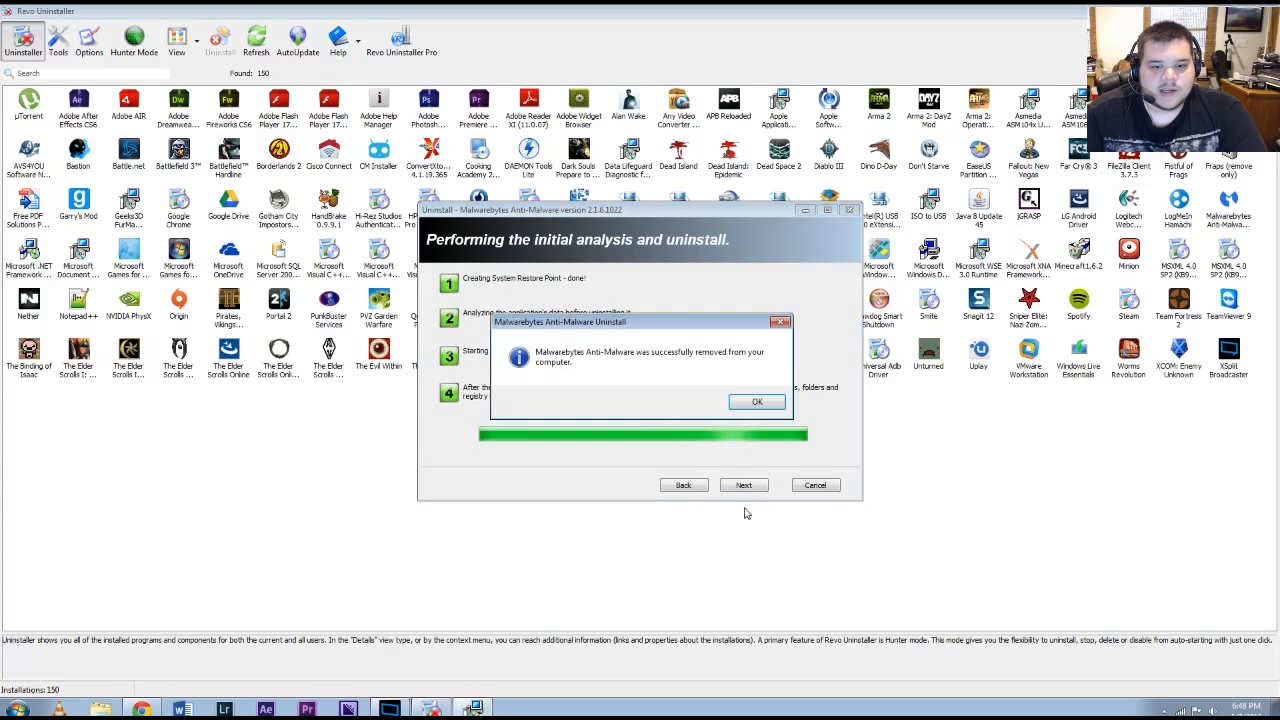
{"action": "left_click", "coordinate": [752, 403]}
{"action": "left_click", "coordinate": [757, 485]}
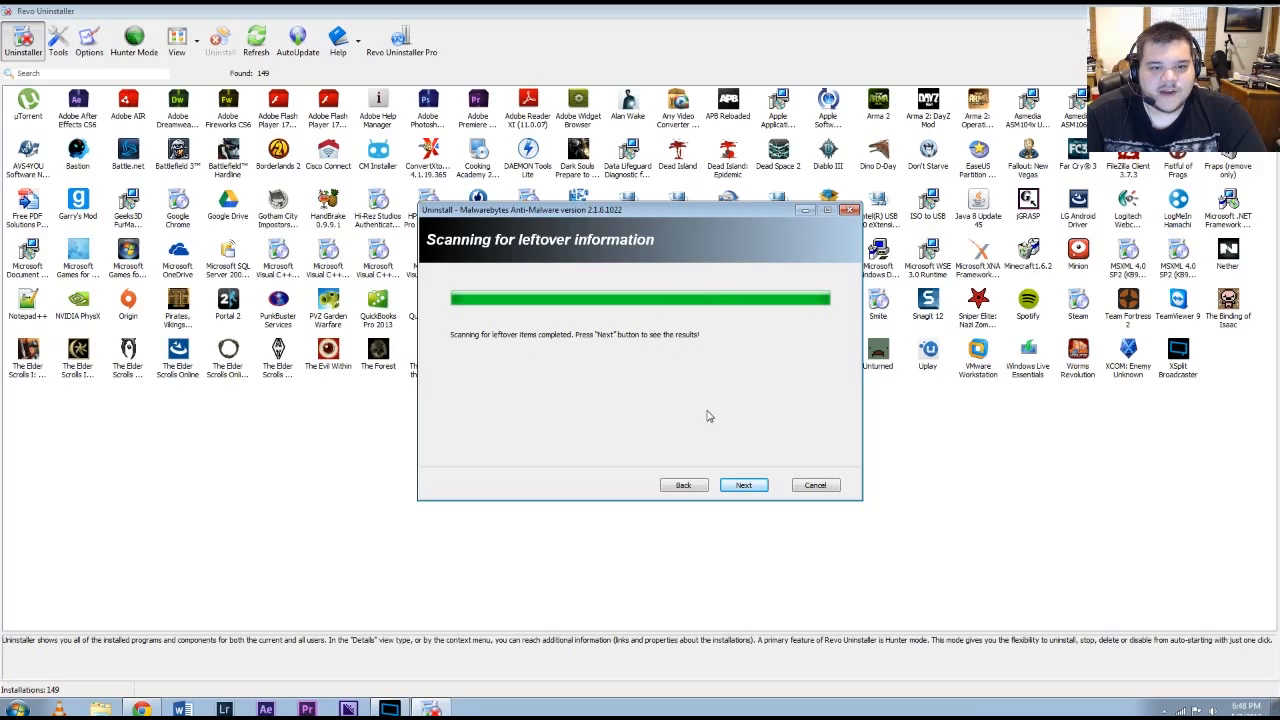
Step: Select and delete all leftover Malwarebytes Anti-Malware files and folders, then finish the uninstall wizard
{"action": "left_click", "coordinate": [745, 485]}
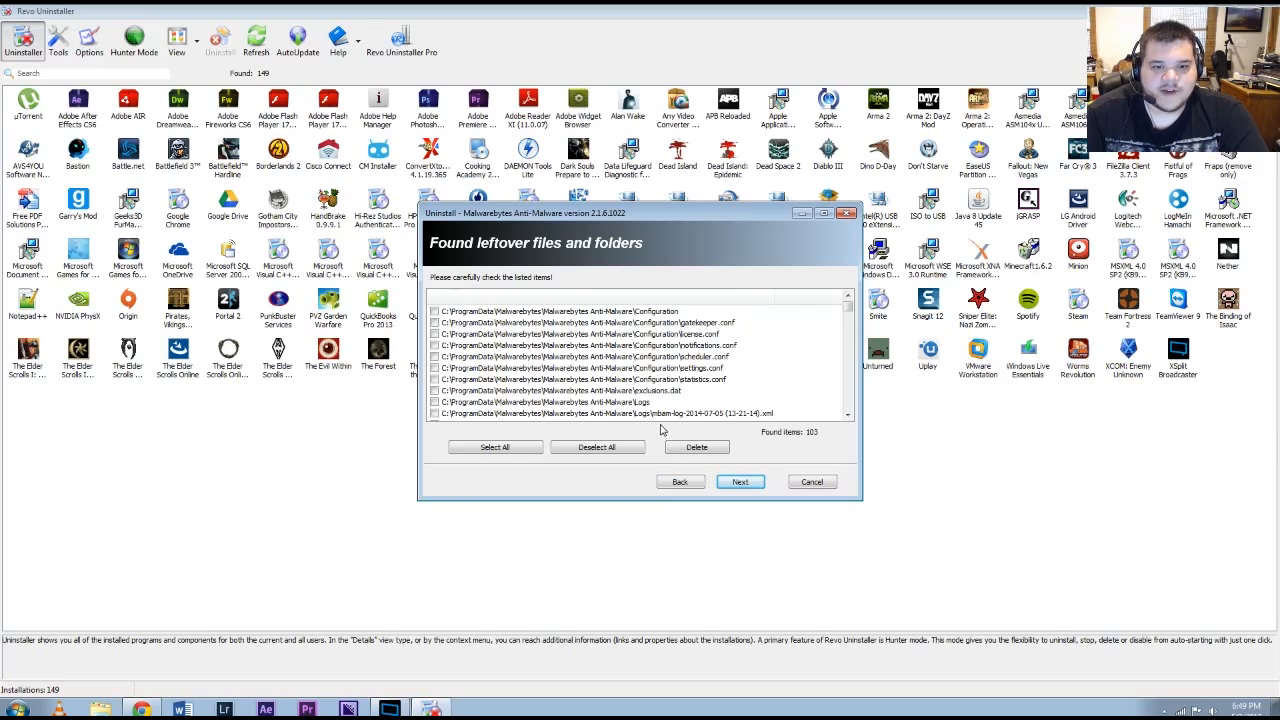
{"action": "left_click", "coordinate": [516, 448]}
{"action": "left_click", "coordinate": [686, 450]}
{"action": "left_click", "coordinate": [706, 397]}
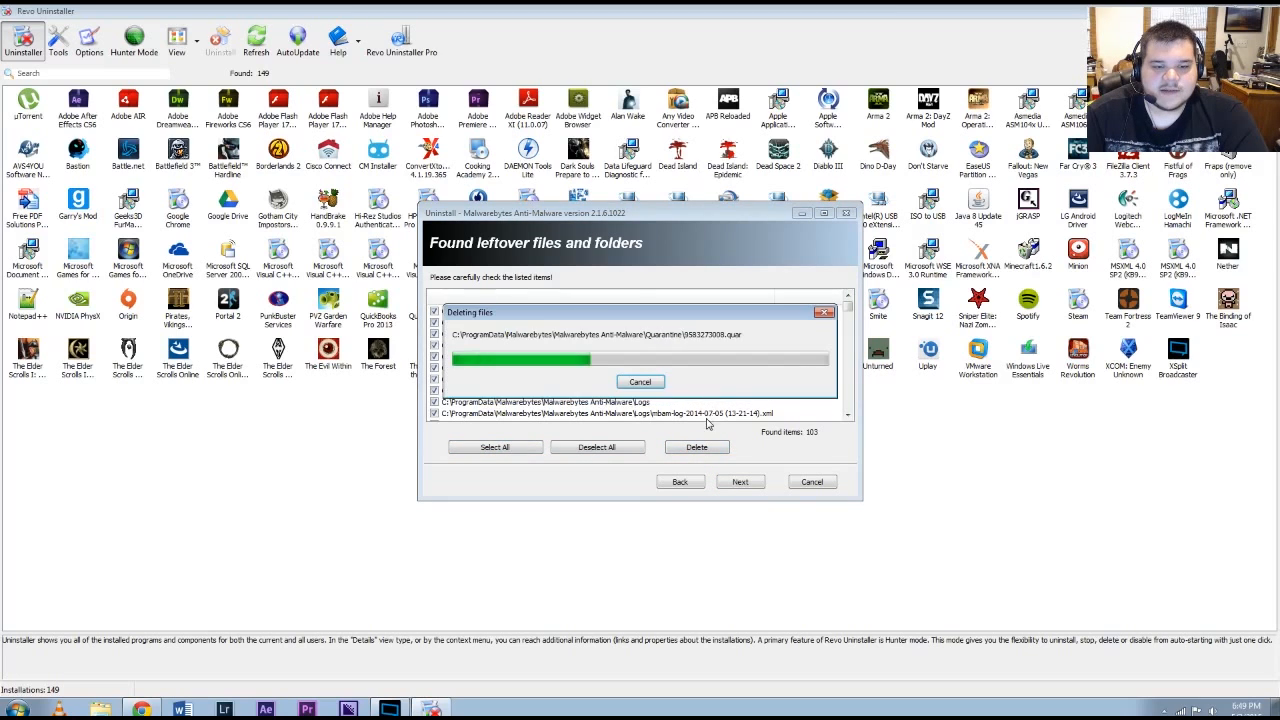
{"action": "left_click", "coordinate": [740, 482]}
{"action": "left_click", "coordinate": [737, 482]}
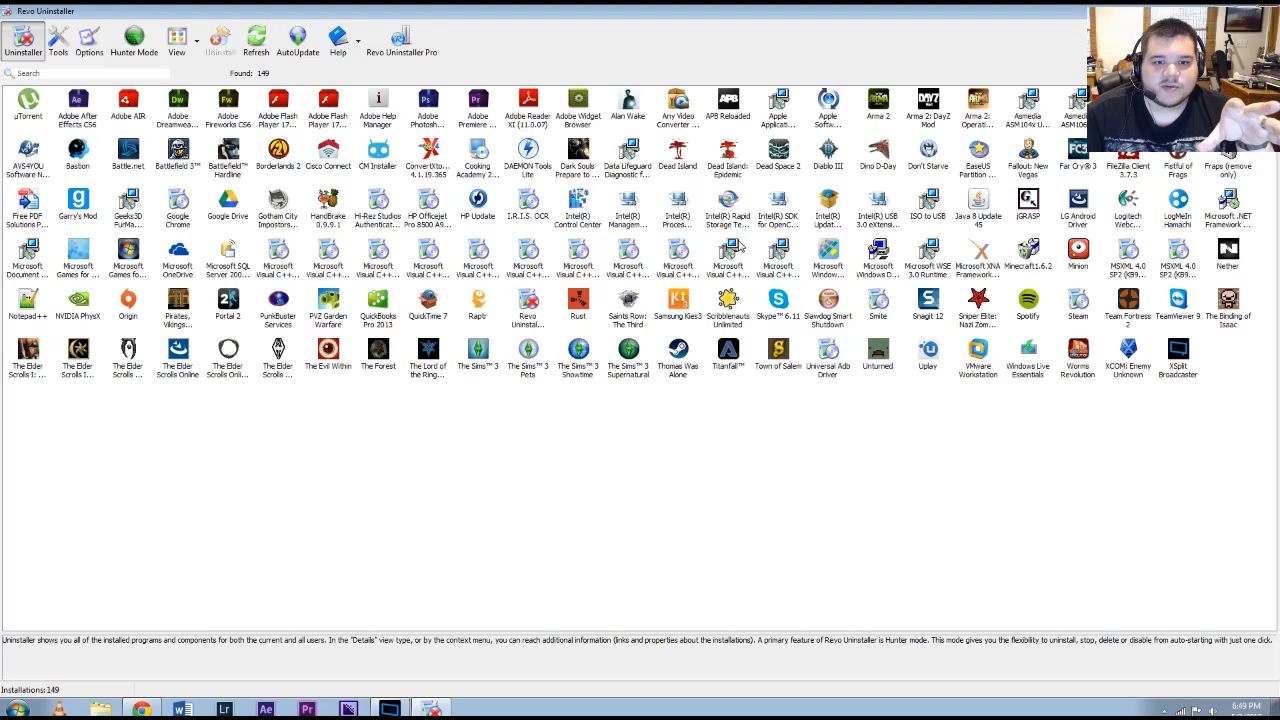
Step: Examine the Google search options for the Intel(R) Rapid Storage Technology entry, then close Revo Uninstaller
{"action": "right_click", "coordinate": [733, 206]}
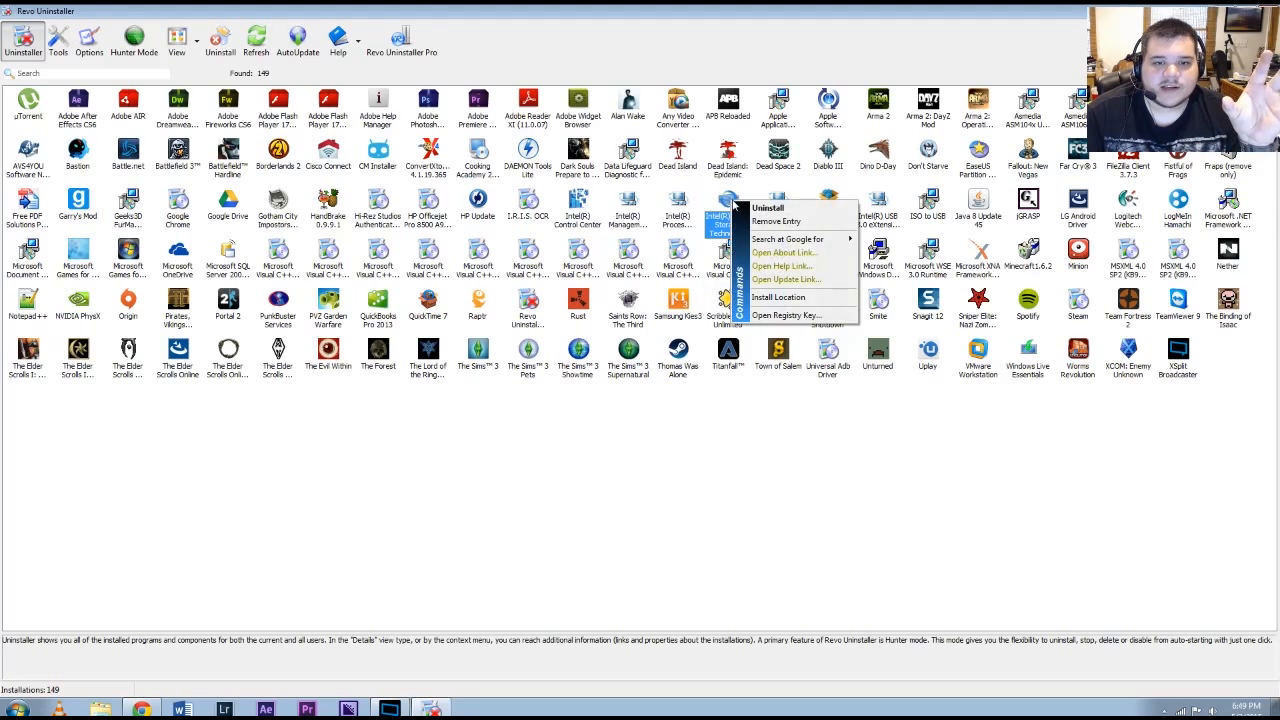
{"action": "mouse_move", "coordinate": [768, 239]}
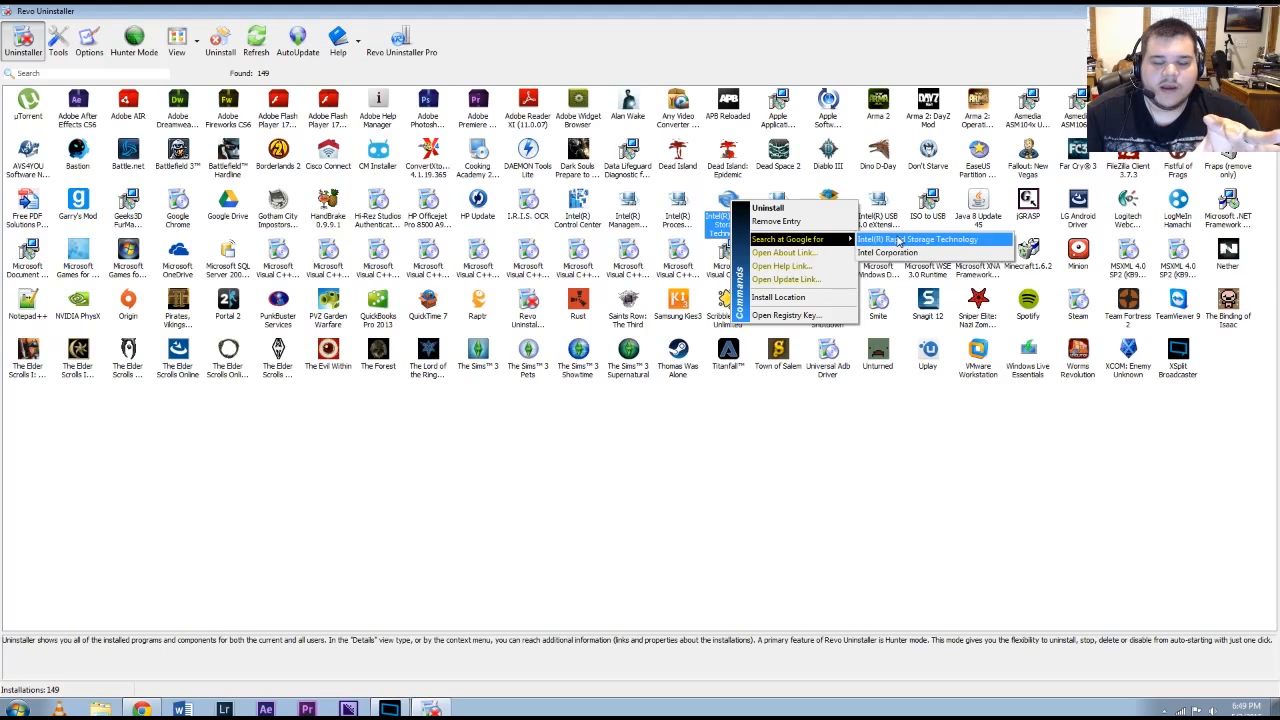
{"action": "left_click", "coordinate": [1007, 460]}
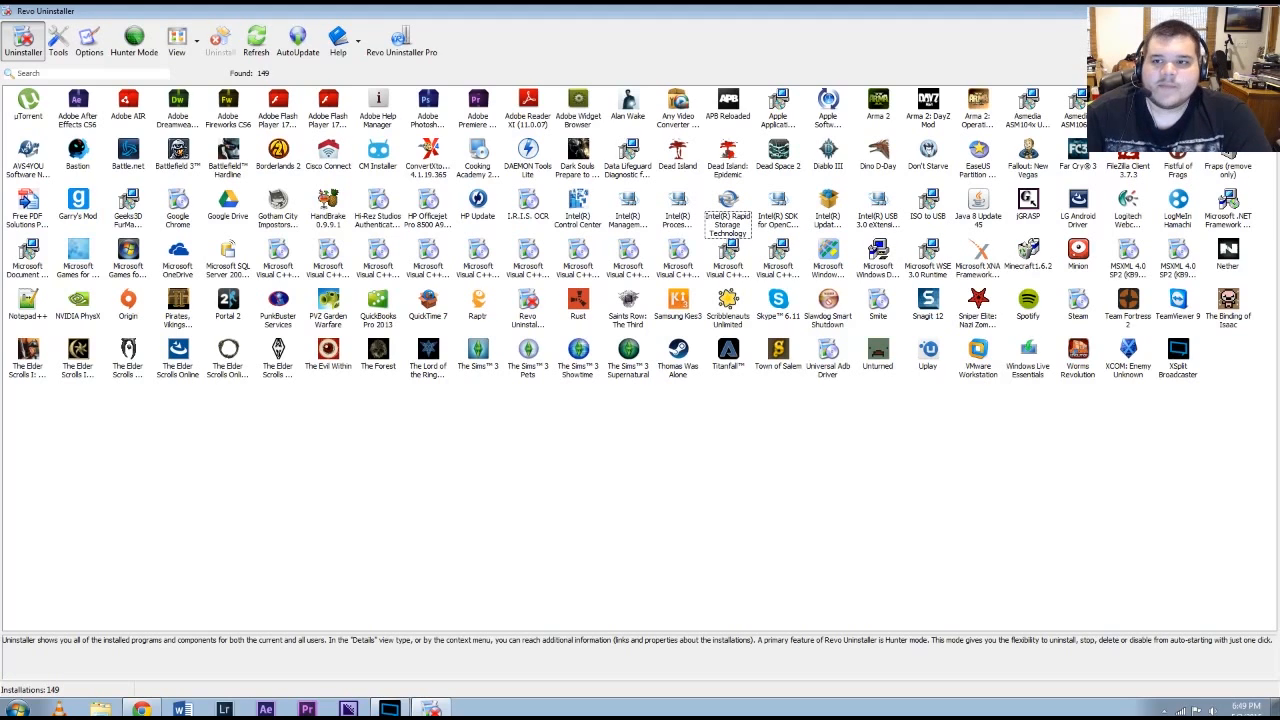
{"action": "left_click", "coordinate": [1267, 9]}
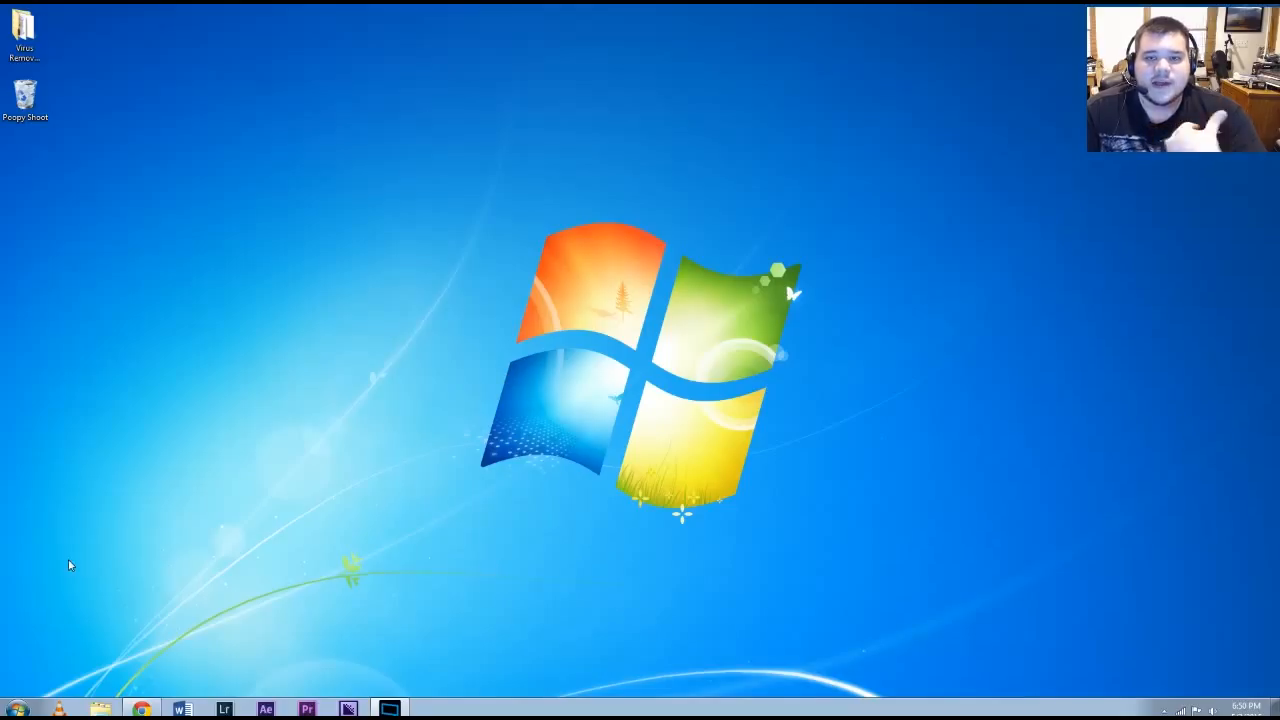
Step: Open System Configuration by running msconfig and display its list of startup items
{"action": "left_click", "coordinate": [20, 708]}
{"action": "left_click", "coordinate": [47, 676]}
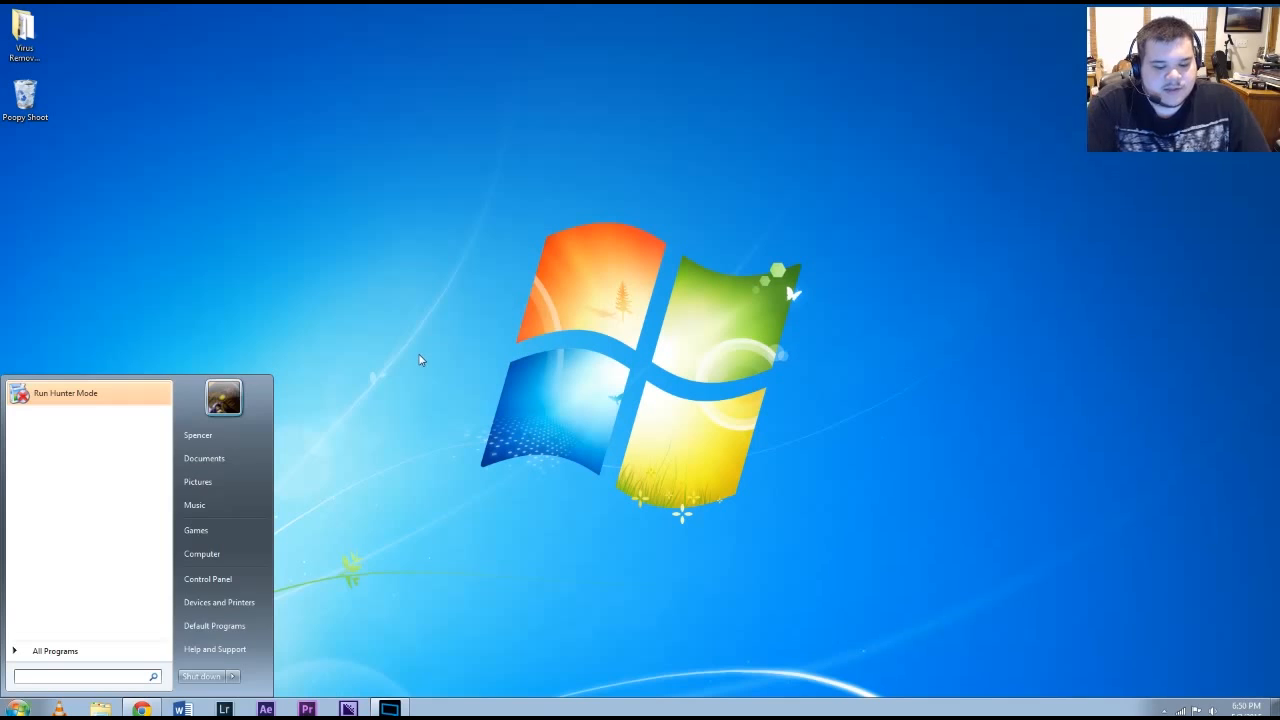
{"action": "type", "text": "msconfig"}
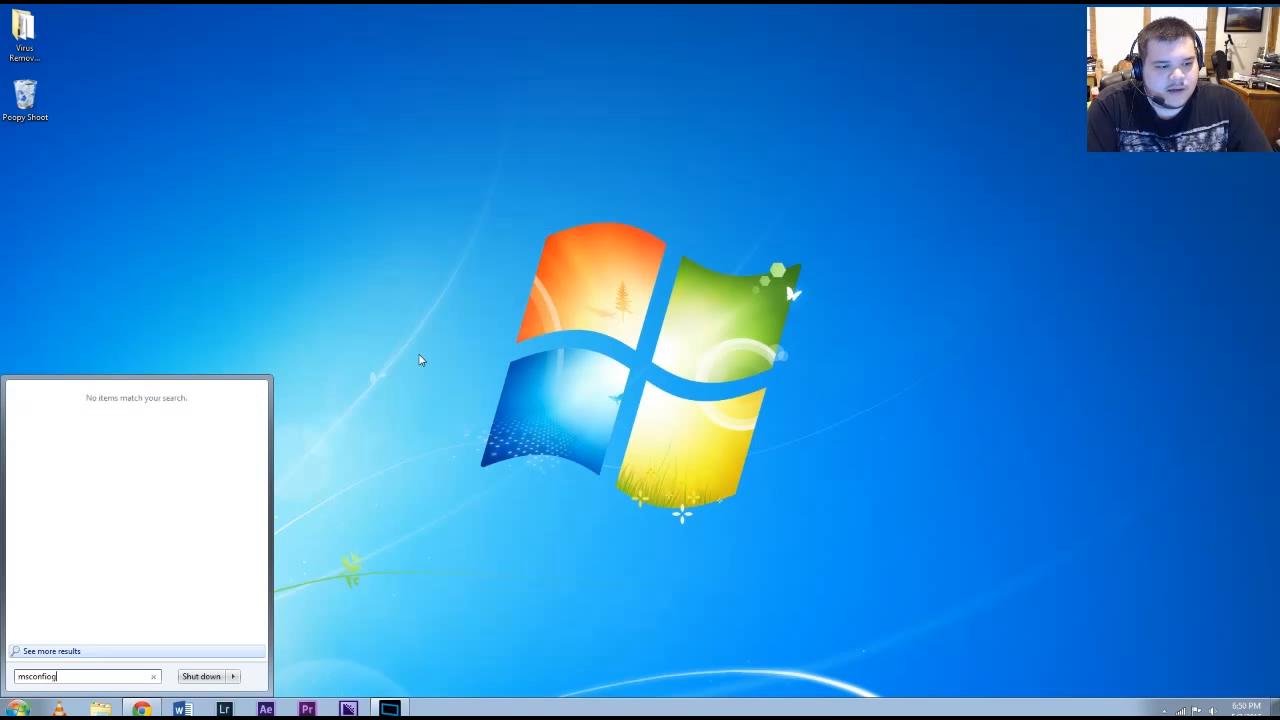
{"action": "key", "text": "Return"}
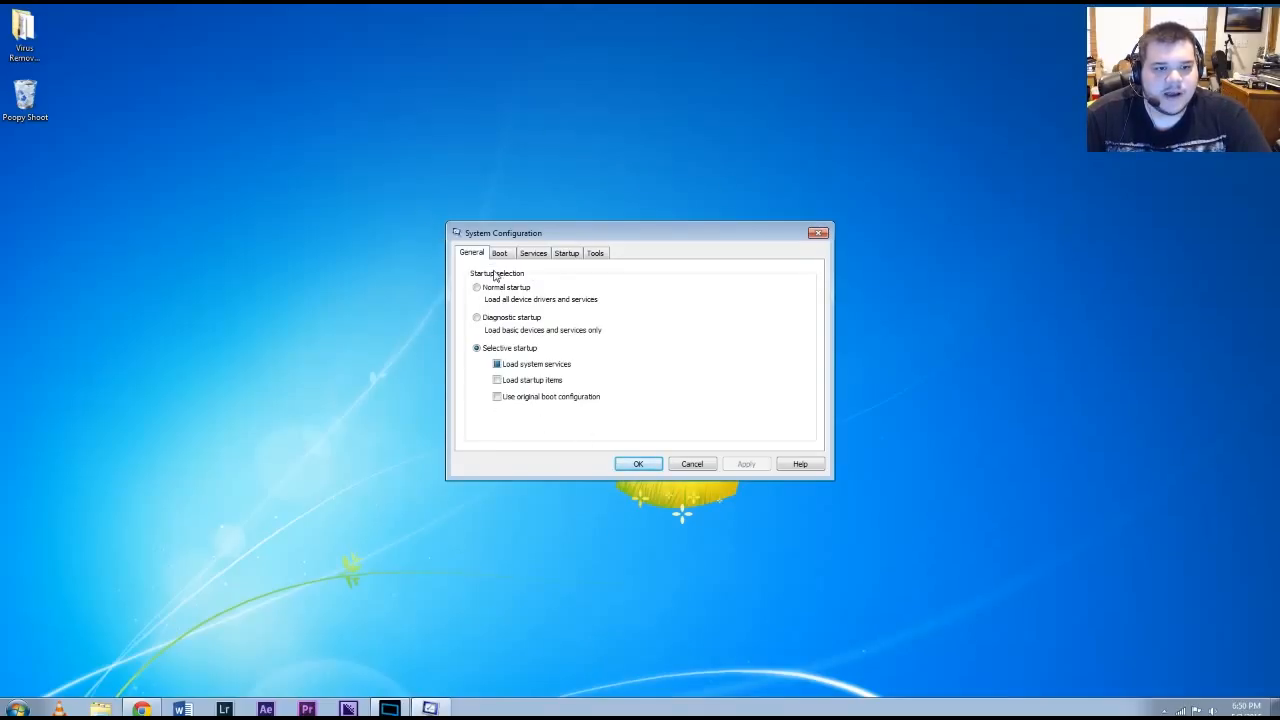
{"action": "left_click", "coordinate": [578, 256]}
Step: Enable the Adobe Reader, Adobe updater, AdobeBridge, Adobe CS6 and Battle.net startup items
{"action": "left_click", "coordinate": [470, 300]}
{"action": "left_click", "coordinate": [470, 311]}
{"action": "left_click", "coordinate": [470, 322]}
{"action": "left_click", "coordinate": [470, 333]}
{"action": "left_click", "coordinate": [470, 356]}
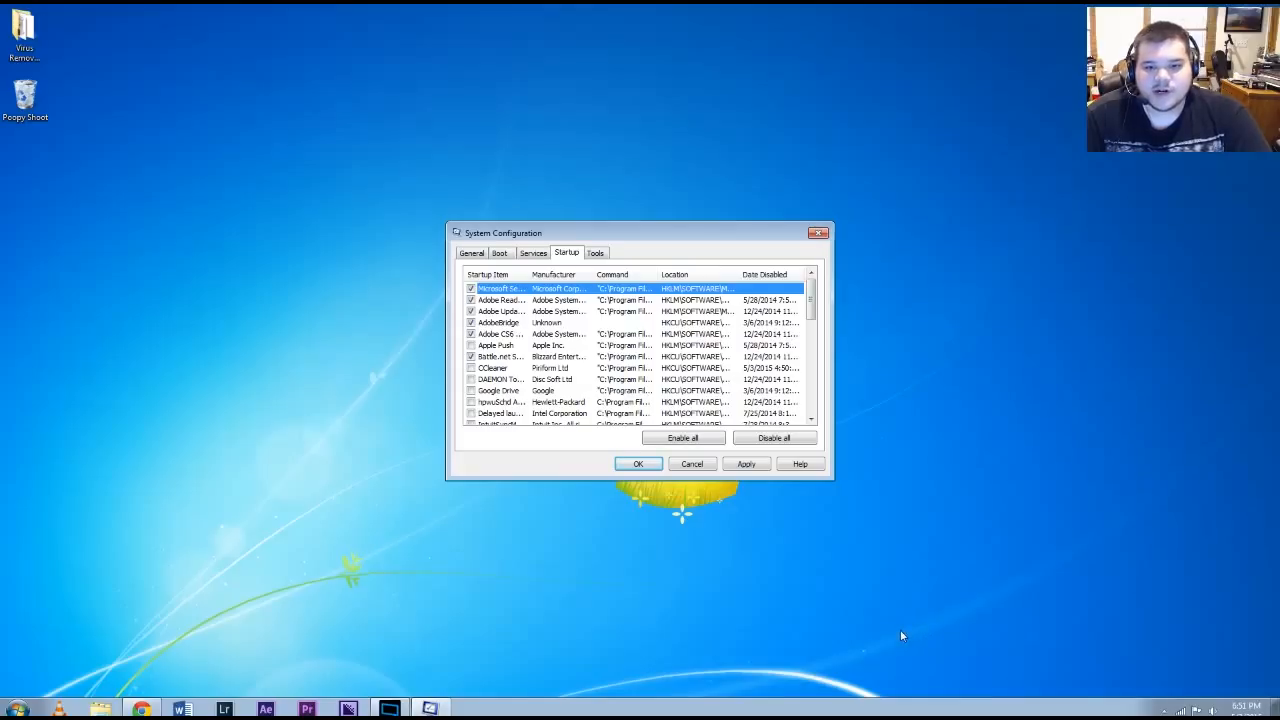
Step: Disable all startup items and apply the change
{"action": "left_click", "coordinate": [798, 443]}
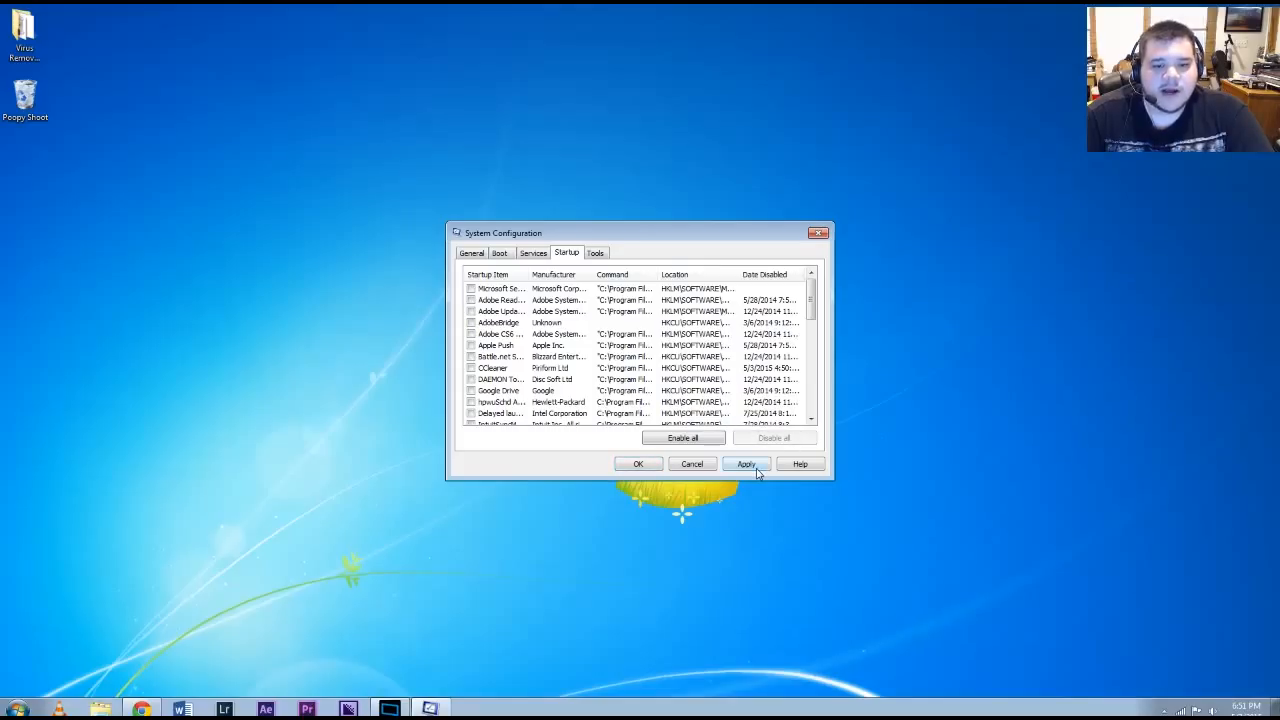
{"action": "left_click", "coordinate": [754, 466]}
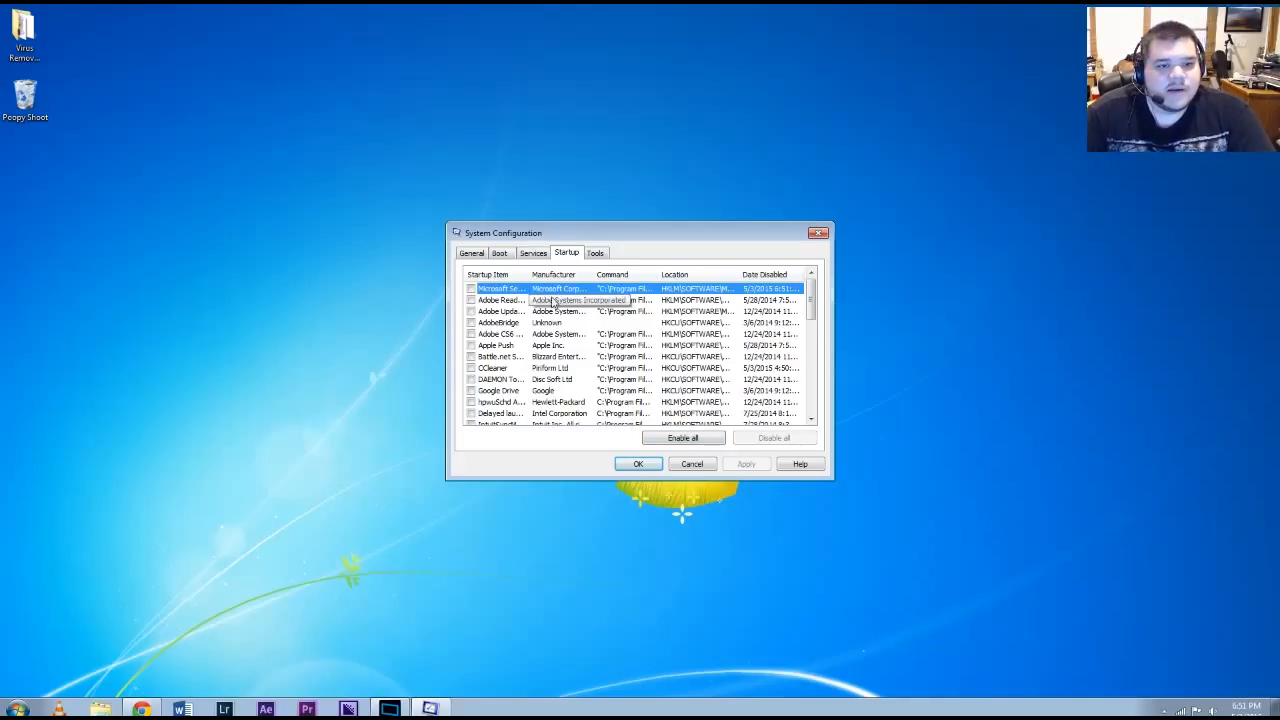
Step: Try the Safe boot option with Network for Windows 7, then cancel out of System Configuration
{"action": "left_click", "coordinate": [501, 253]}
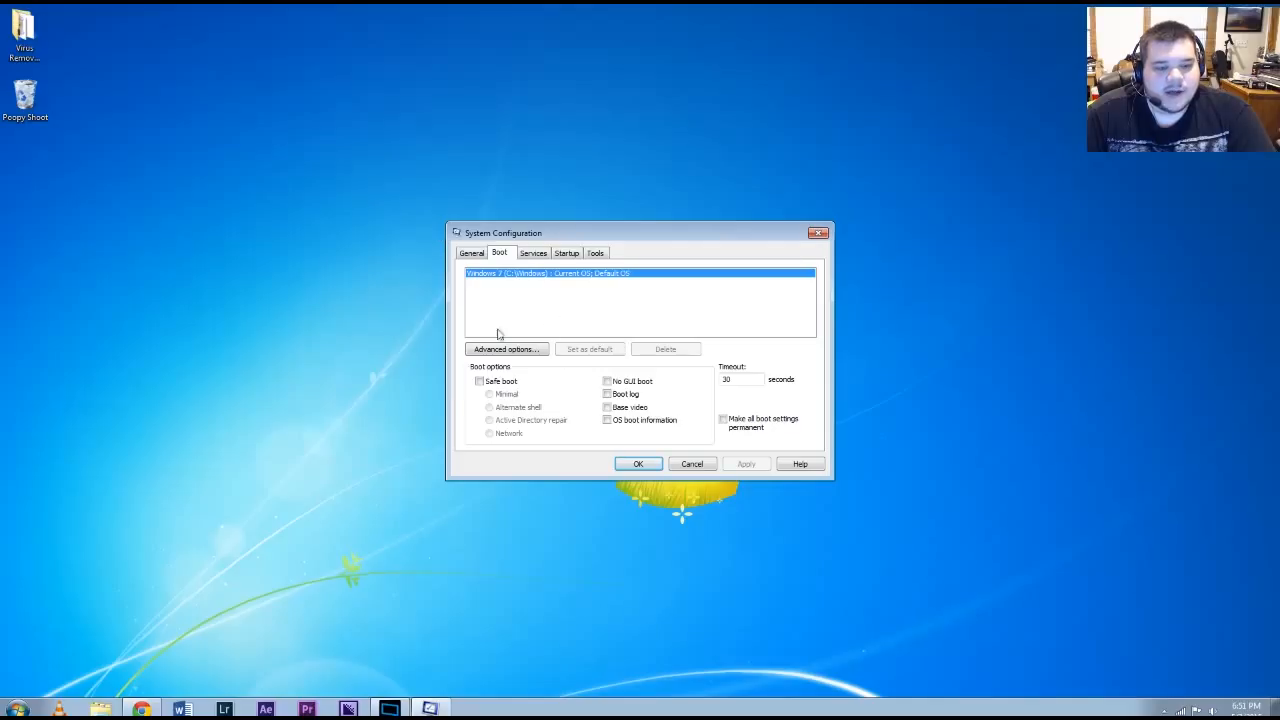
{"action": "left_click", "coordinate": [480, 383]}
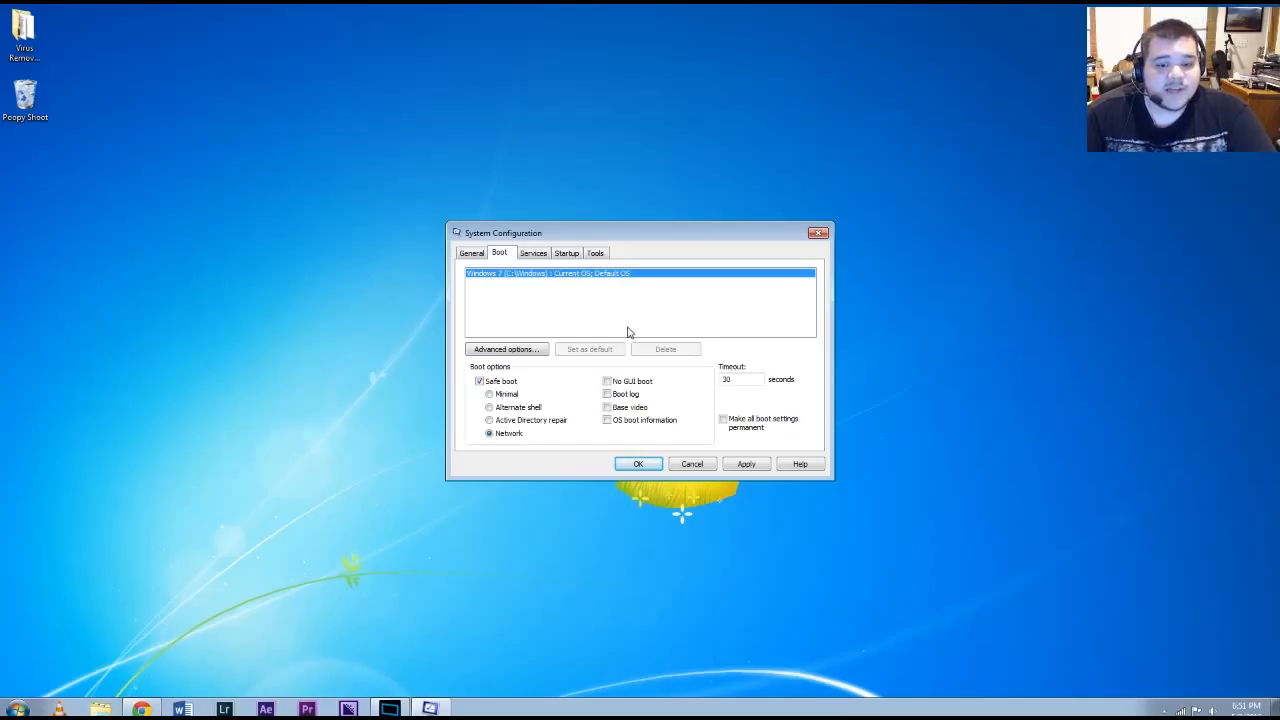
{"action": "left_click", "coordinate": [698, 468]}
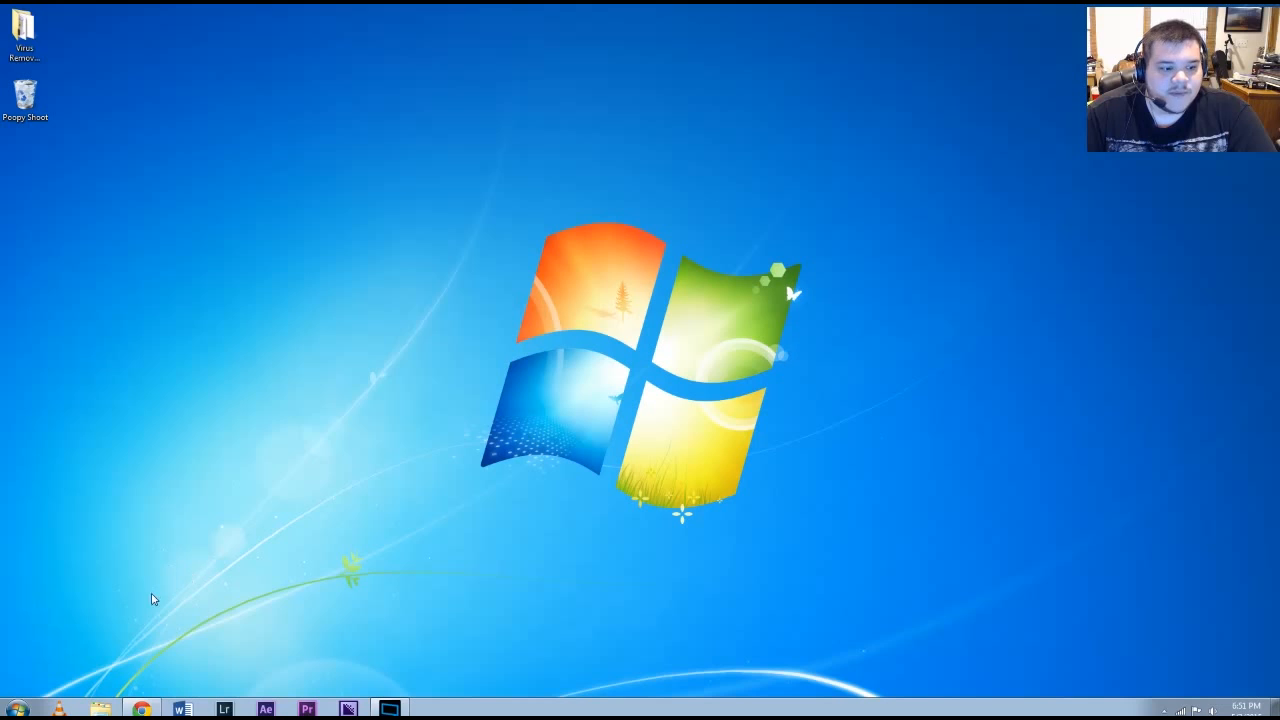
Step: Run tdsskiller(1) from the Virus Removal Programs desktop folder, accept its agreements, view the scan start screen, and close it
{"action": "double_click", "coordinate": [16, 24]}
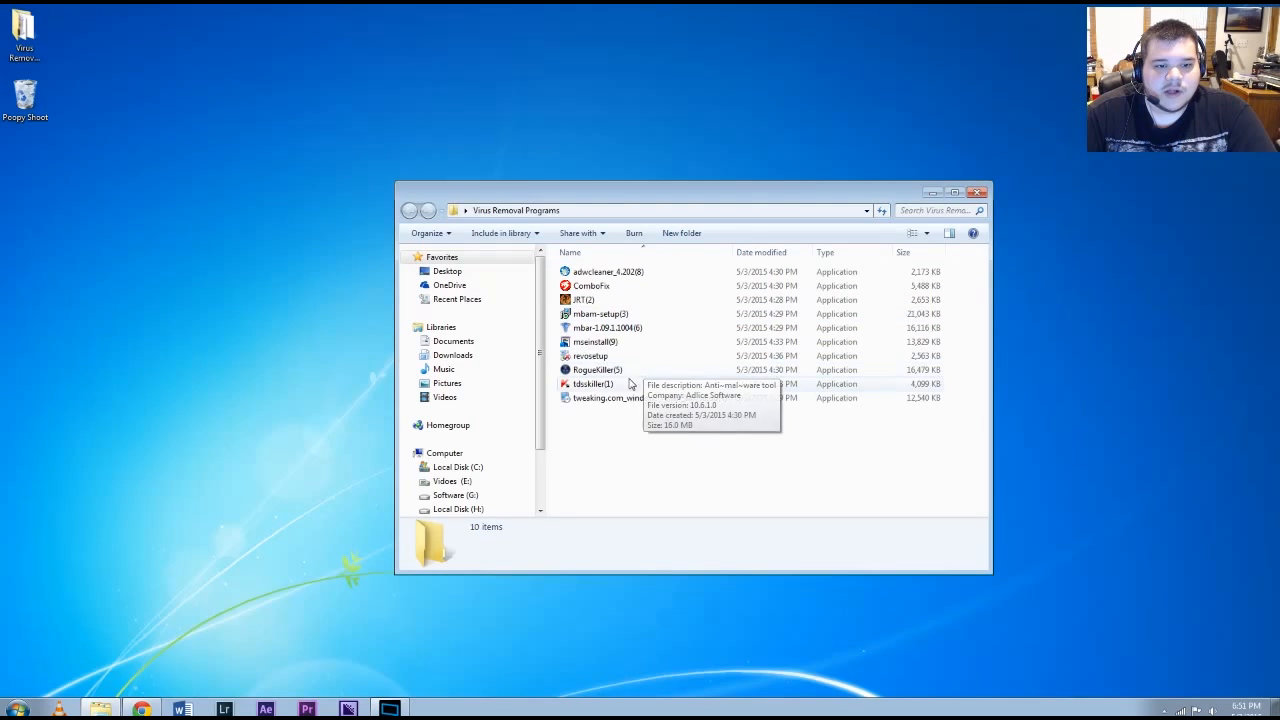
{"action": "double_click", "coordinate": [595, 386]}
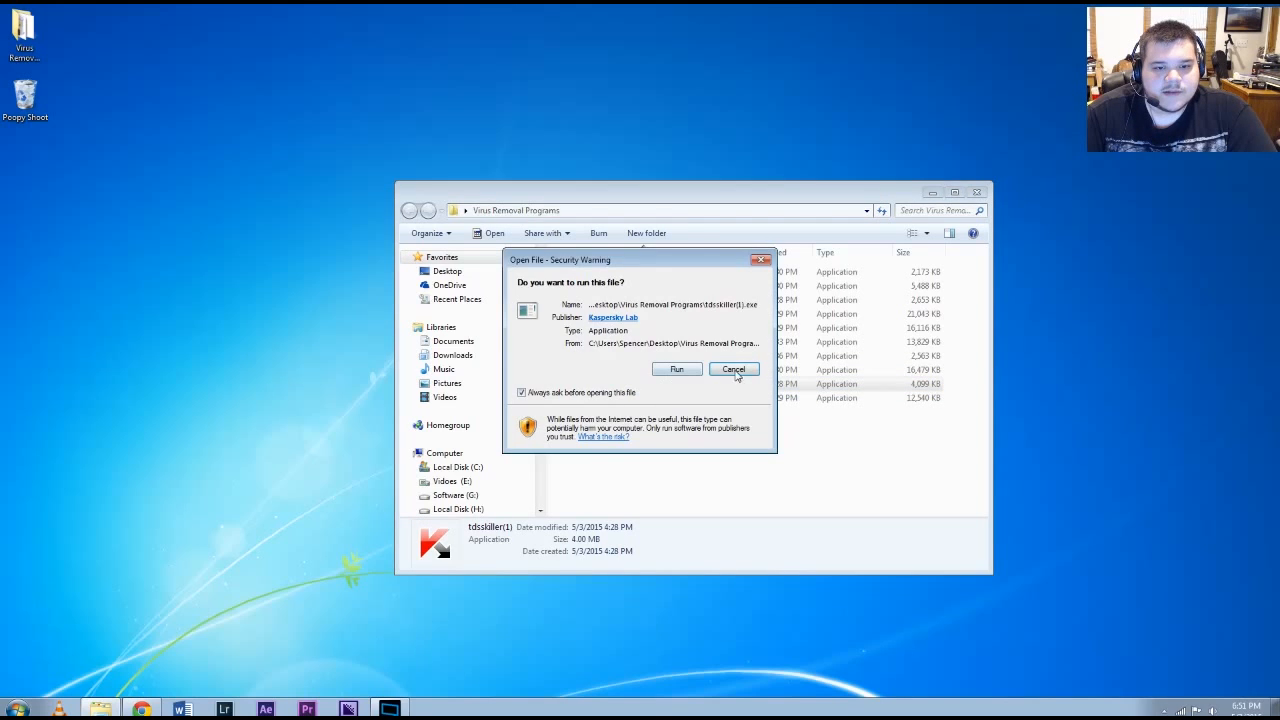
{"action": "left_click", "coordinate": [684, 371]}
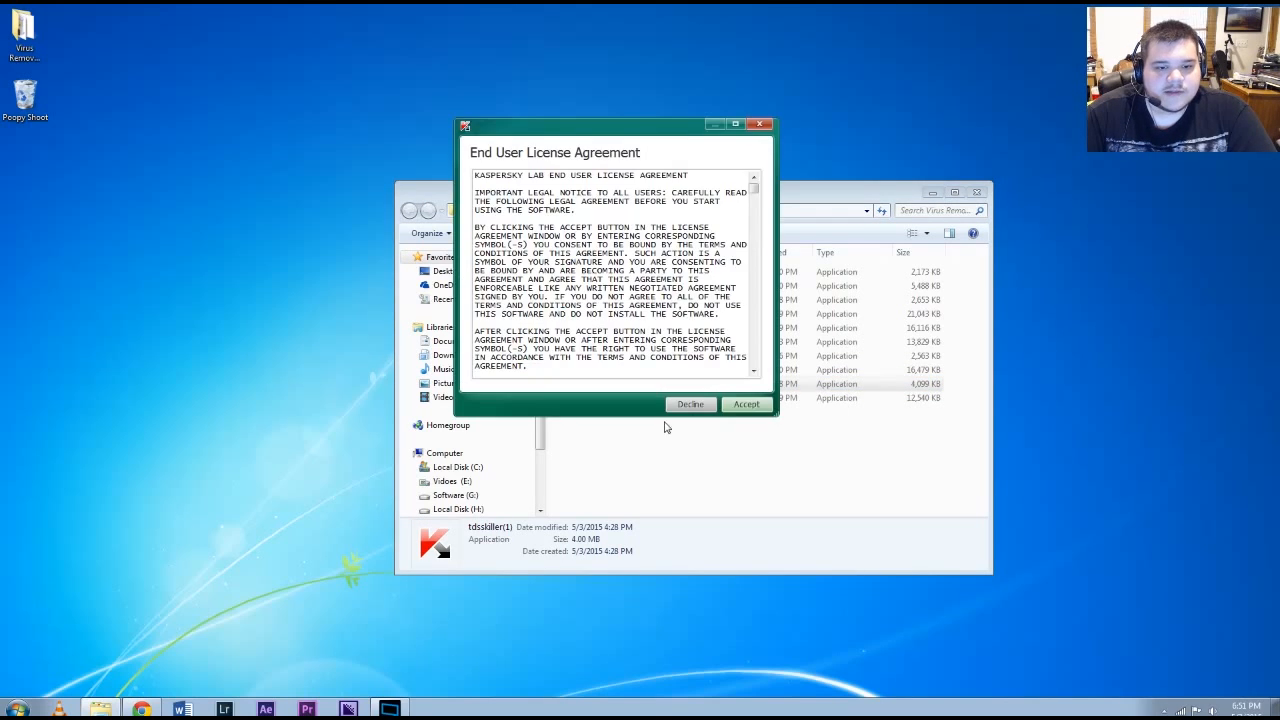
{"action": "left_click", "coordinate": [748, 403]}
{"action": "left_click", "coordinate": [748, 403]}
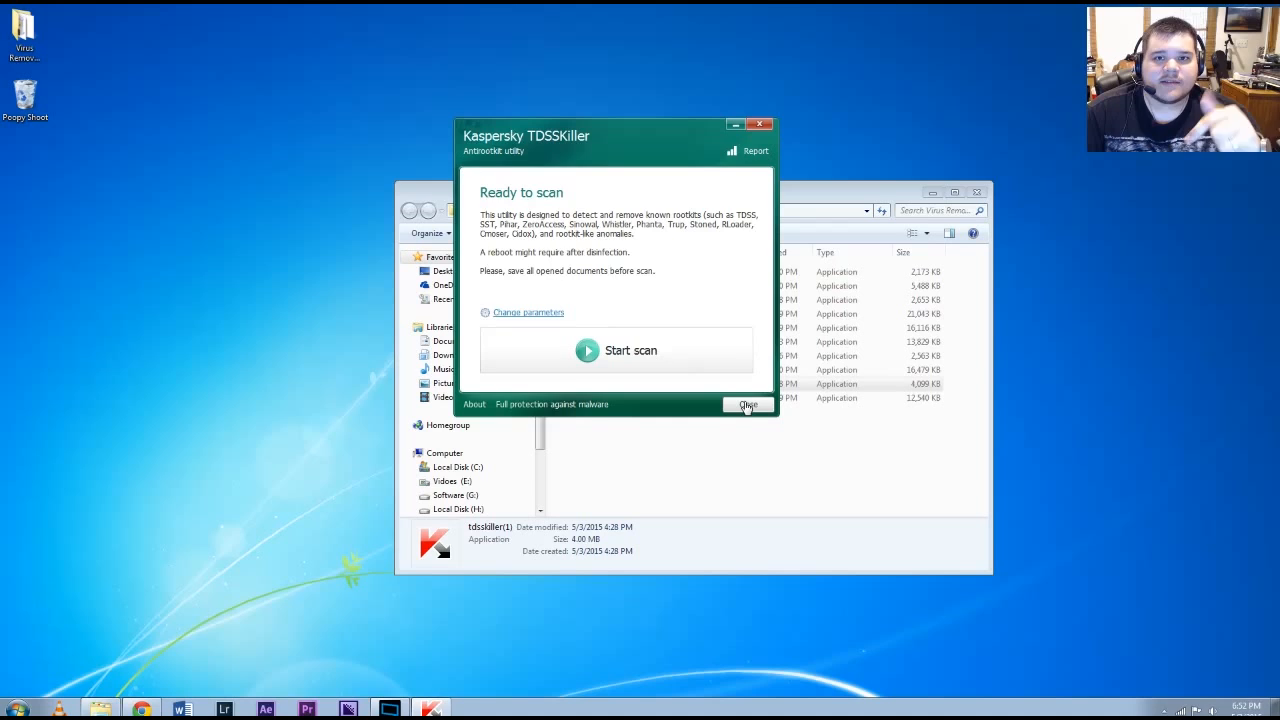
{"action": "left_click", "coordinate": [748, 405]}
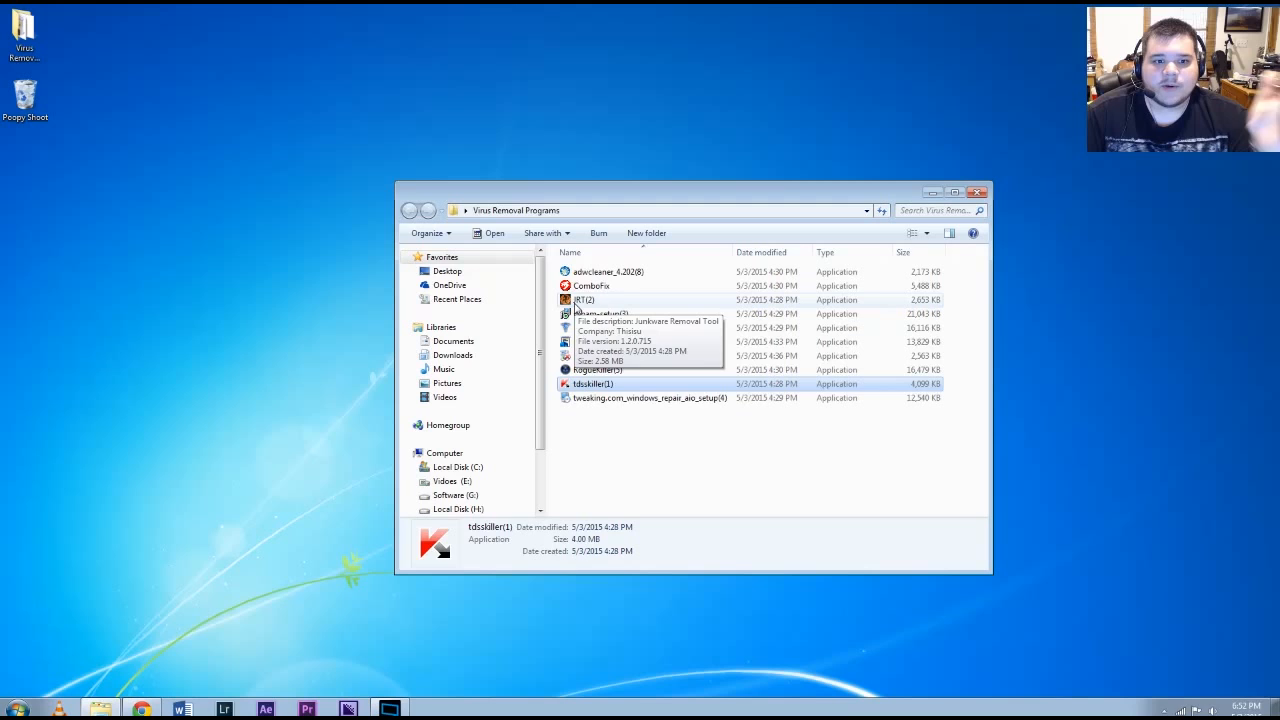
Step: Run JRT(2) from the Virus Removal Programs folder, read its disclaimer, and close it without starting the cleanup
{"action": "left_click", "coordinate": [577, 302]}
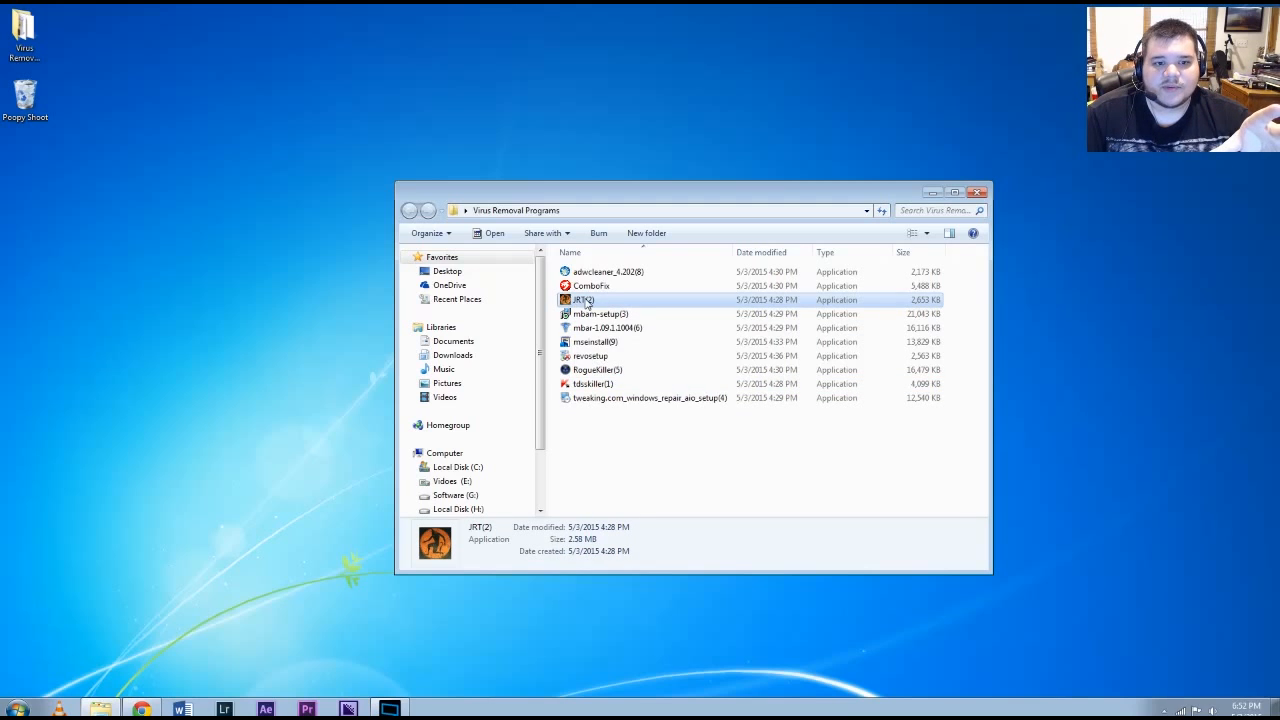
{"action": "double_click", "coordinate": [585, 303]}
{"action": "left_click", "coordinate": [676, 366]}
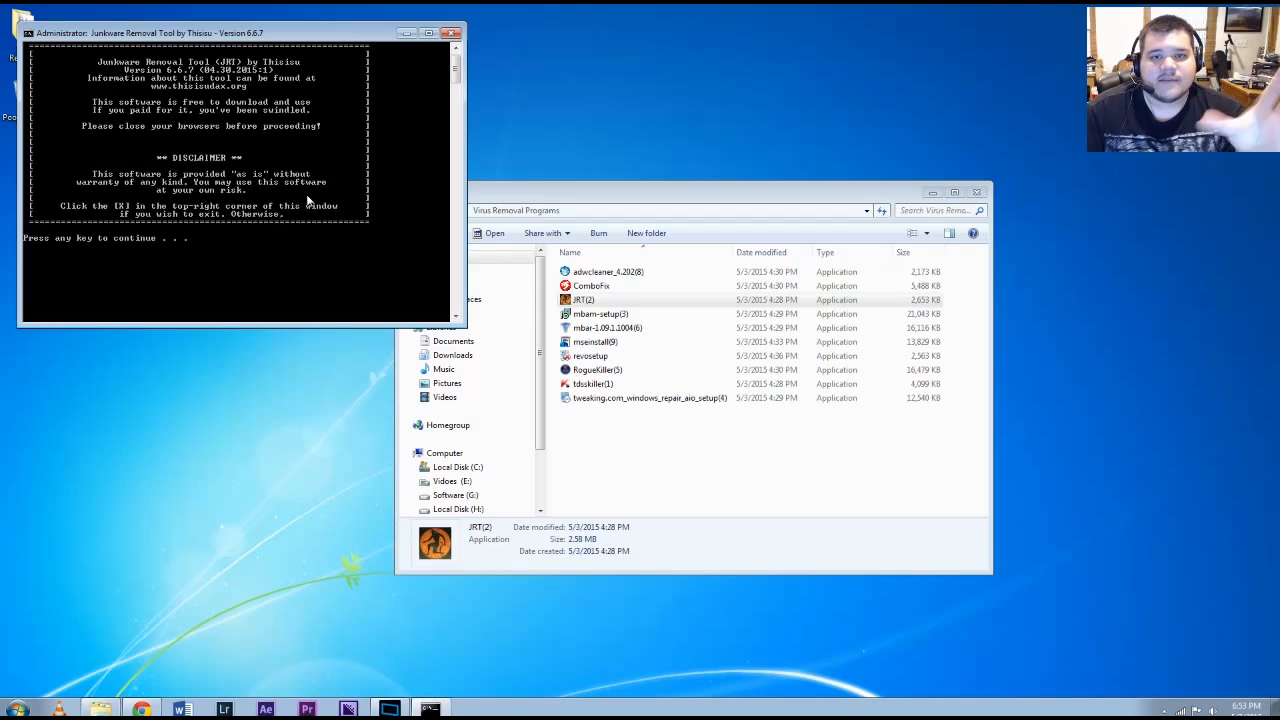
{"action": "left_click", "coordinate": [452, 33]}
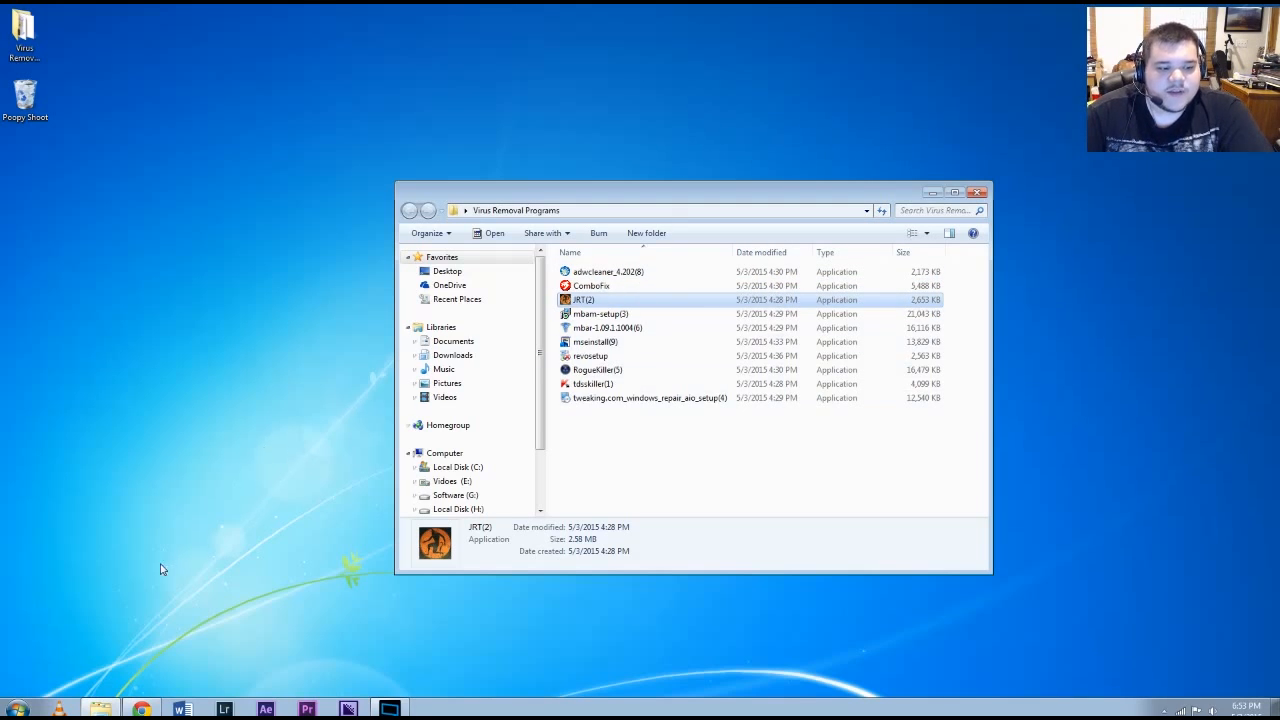
Step: Switch to Chrome and search the BleepingComputer downloads for jrt
{"action": "left_click", "coordinate": [153, 707]}
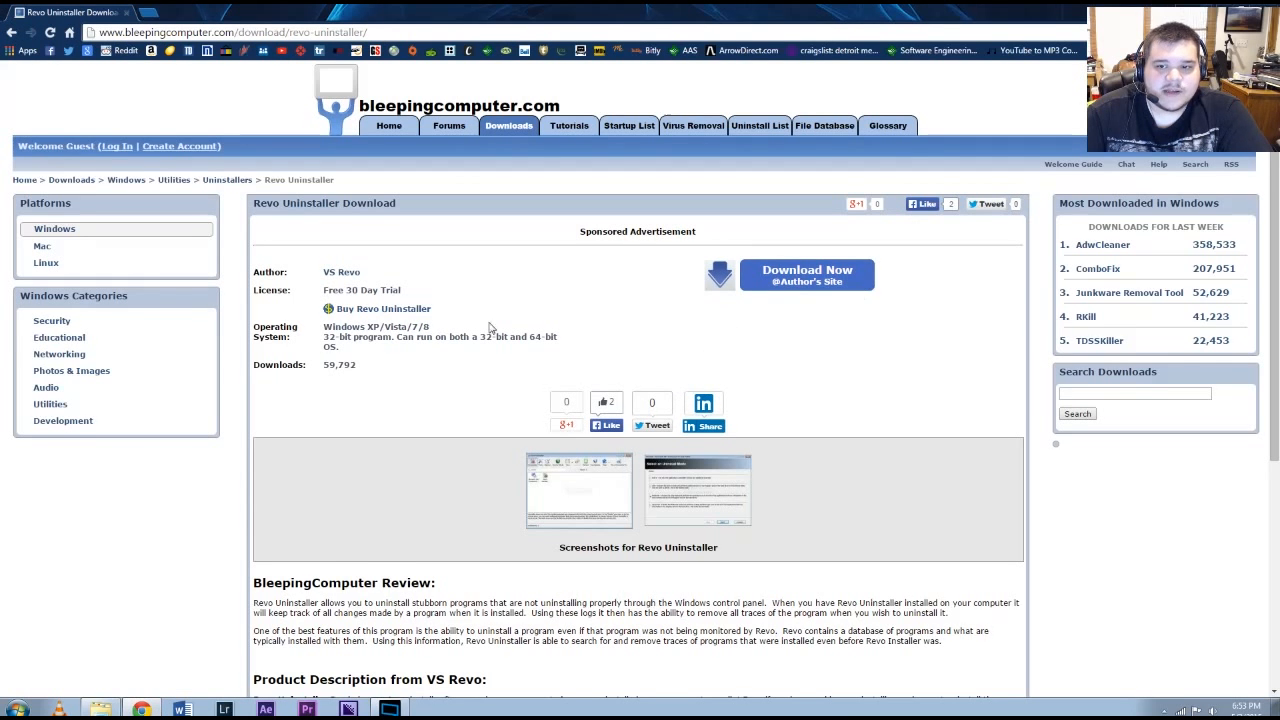
{"action": "left_click", "coordinate": [1160, 393]}
{"action": "type", "text": "jrt"}
{"action": "key", "text": "Return"}
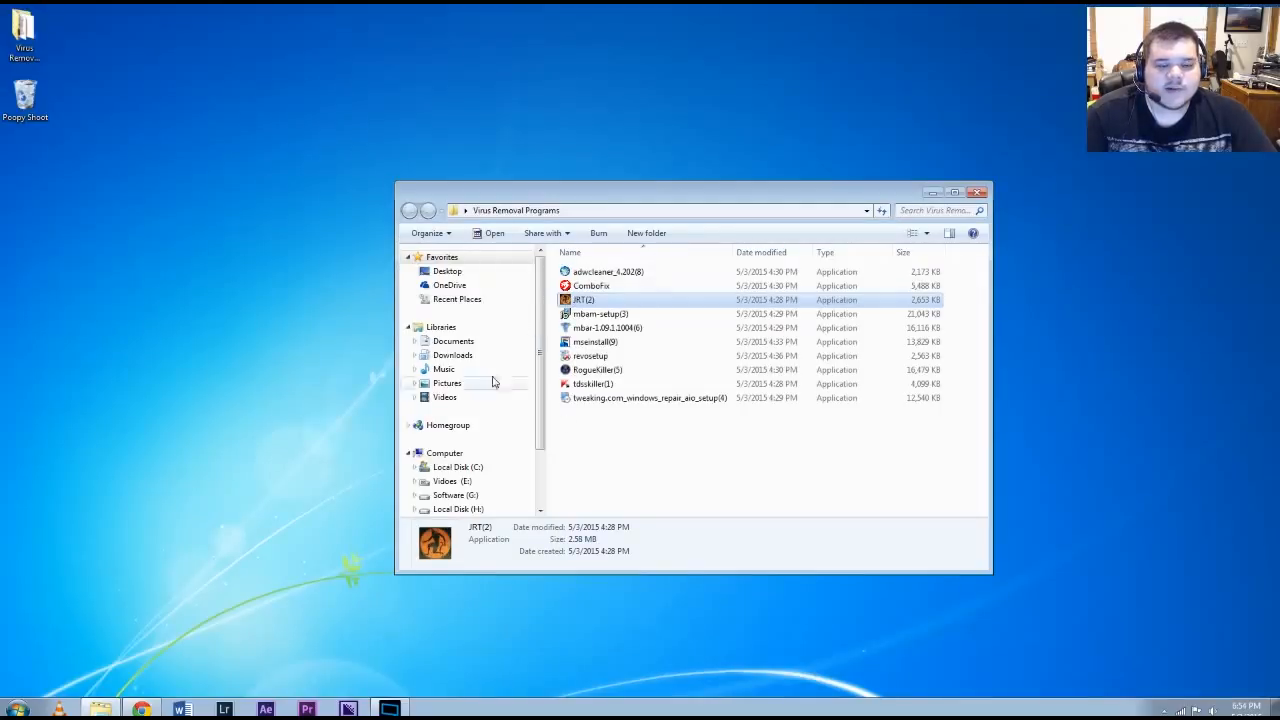
Step: Run mbam-setup(3) from the Virus Removal Programs folder and use English as the installation language
{"action": "left_click", "coordinate": [606, 318]}
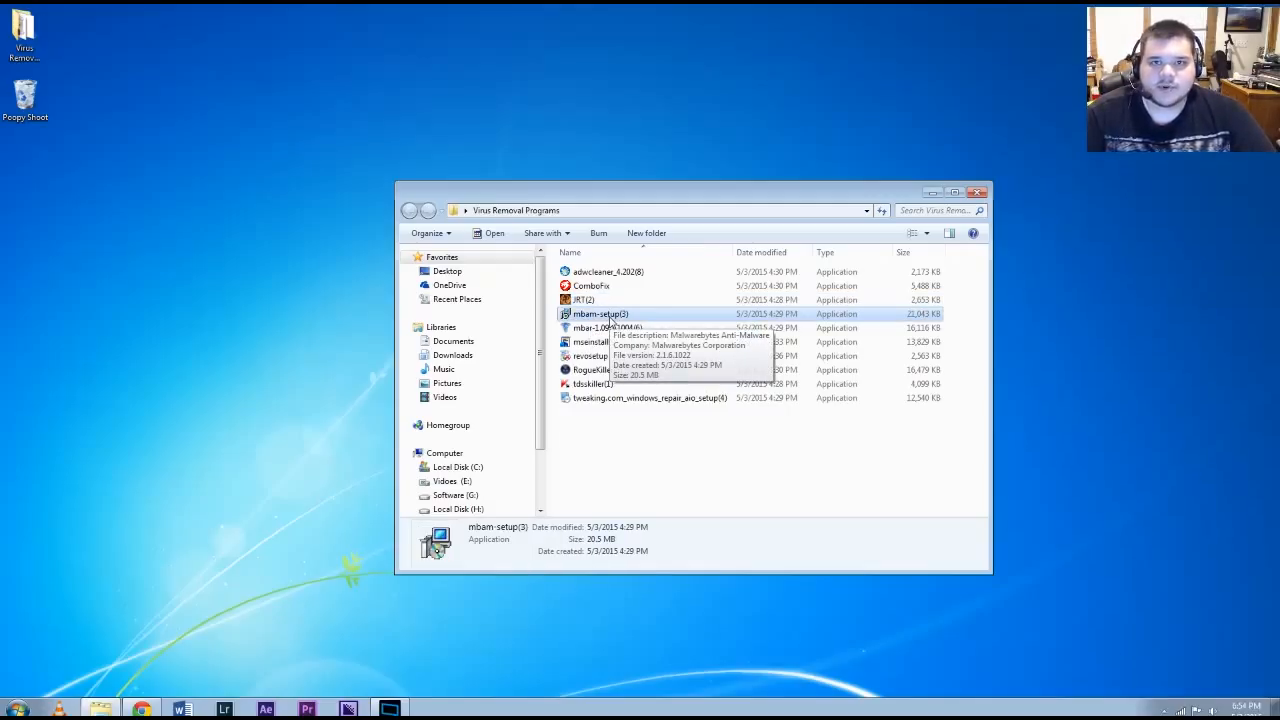
{"action": "double_click", "coordinate": [610, 318]}
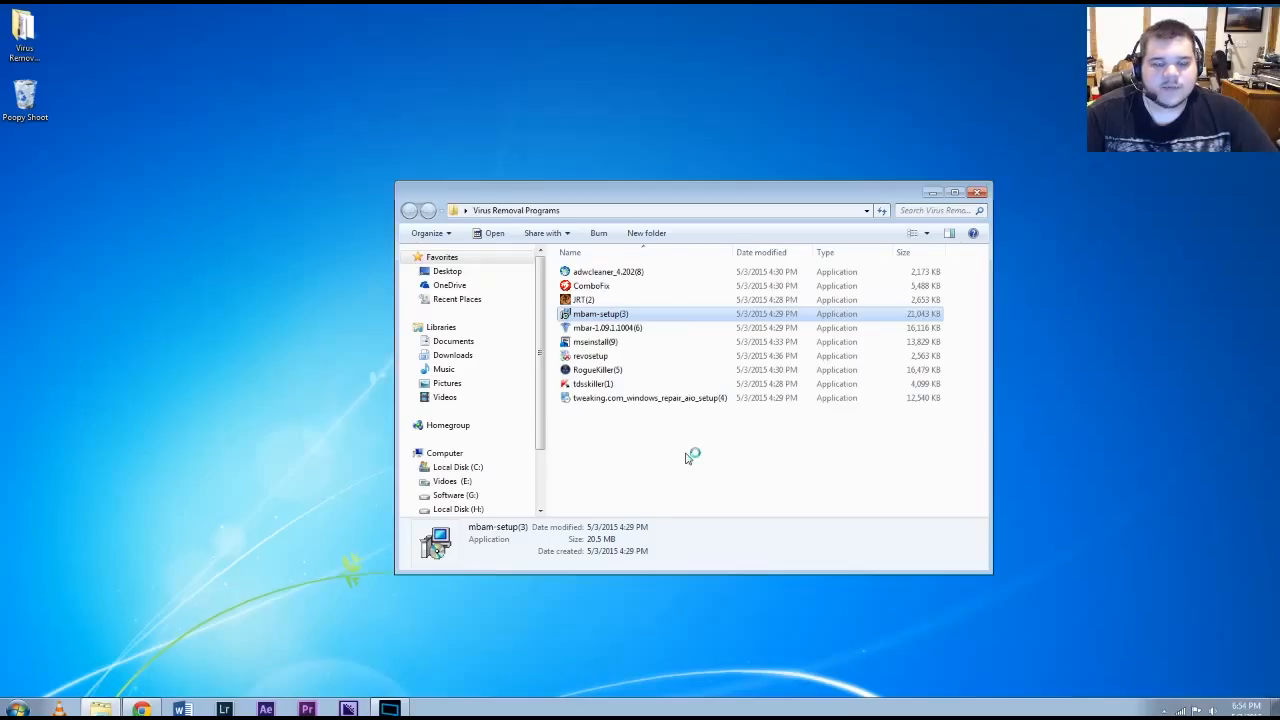
{"action": "left_click", "coordinate": [678, 372]}
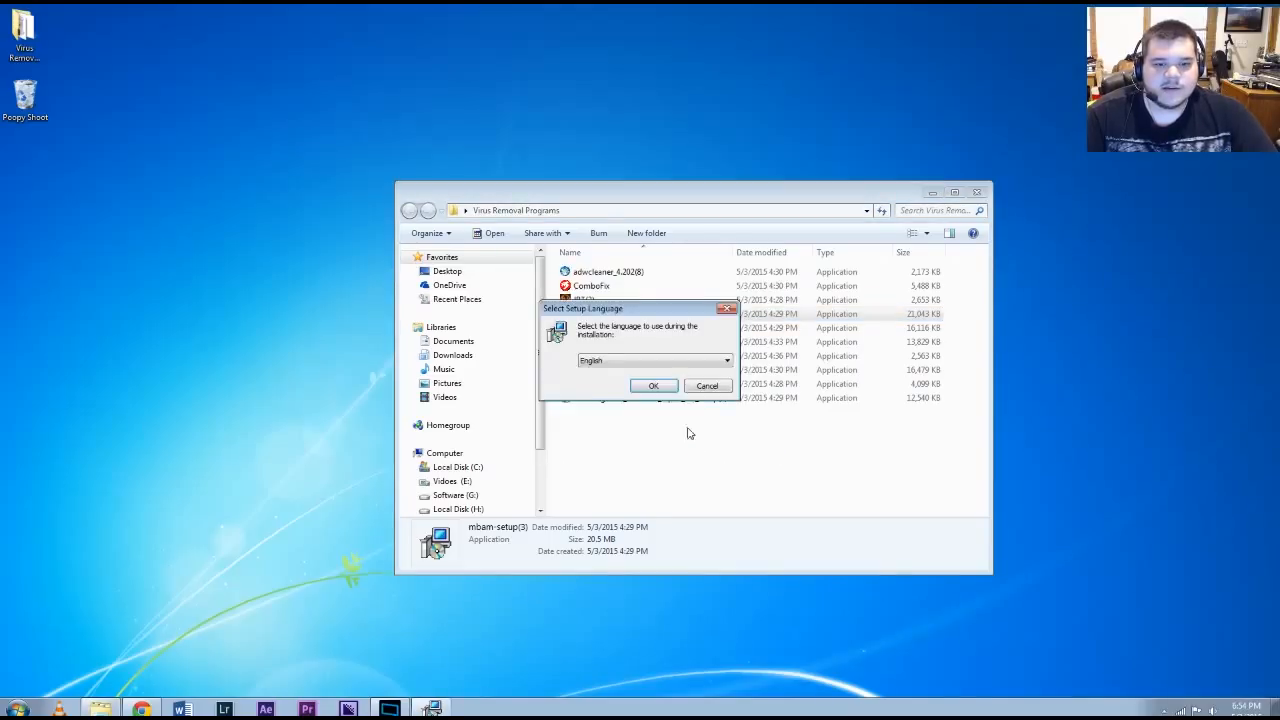
{"action": "left_click", "coordinate": [654, 386]}
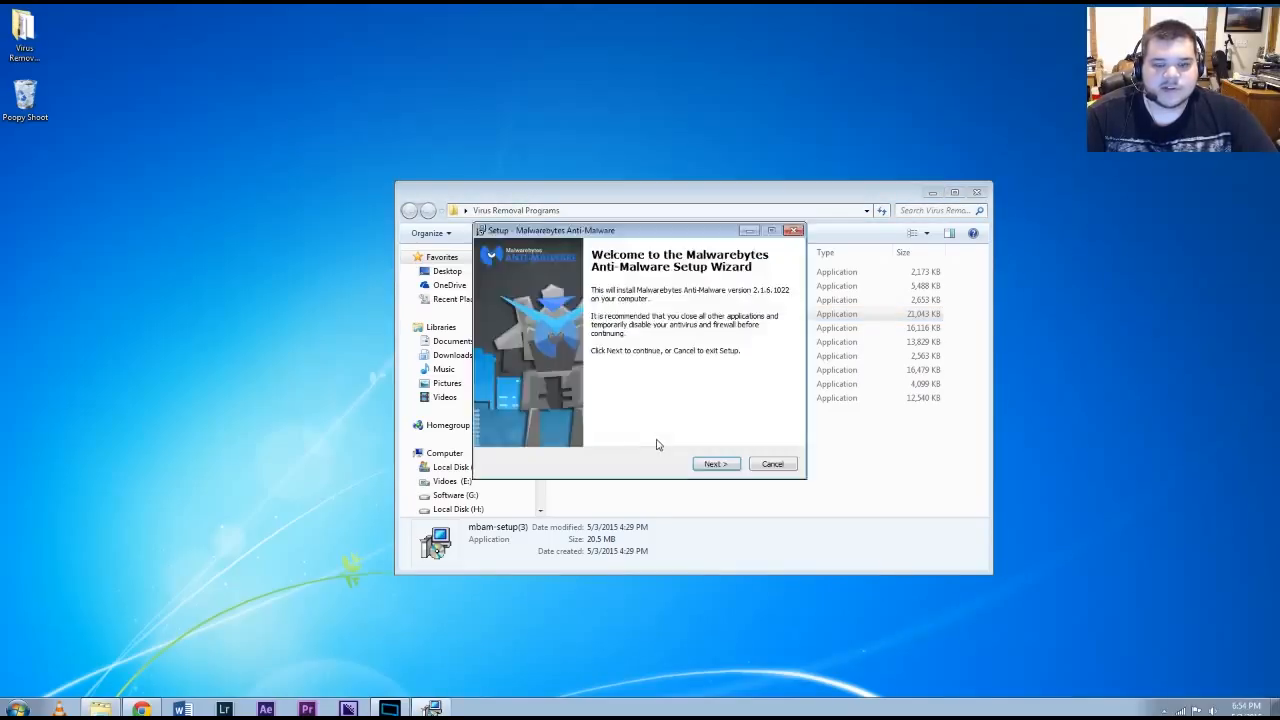
Step: Install Malwarebytes Anti-Malware by accepting the license and default settings, then finish with the free Premium trial and program launch enabled
{"action": "left_click", "coordinate": [728, 465]}
{"action": "left_click", "coordinate": [563, 423]}
{"action": "left_click", "coordinate": [714, 464]}
{"action": "left_click", "coordinate": [727, 465]}
{"action": "left_click", "coordinate": [727, 465]}
{"action": "left_click", "coordinate": [726, 465]}
{"action": "left_click", "coordinate": [726, 465]}
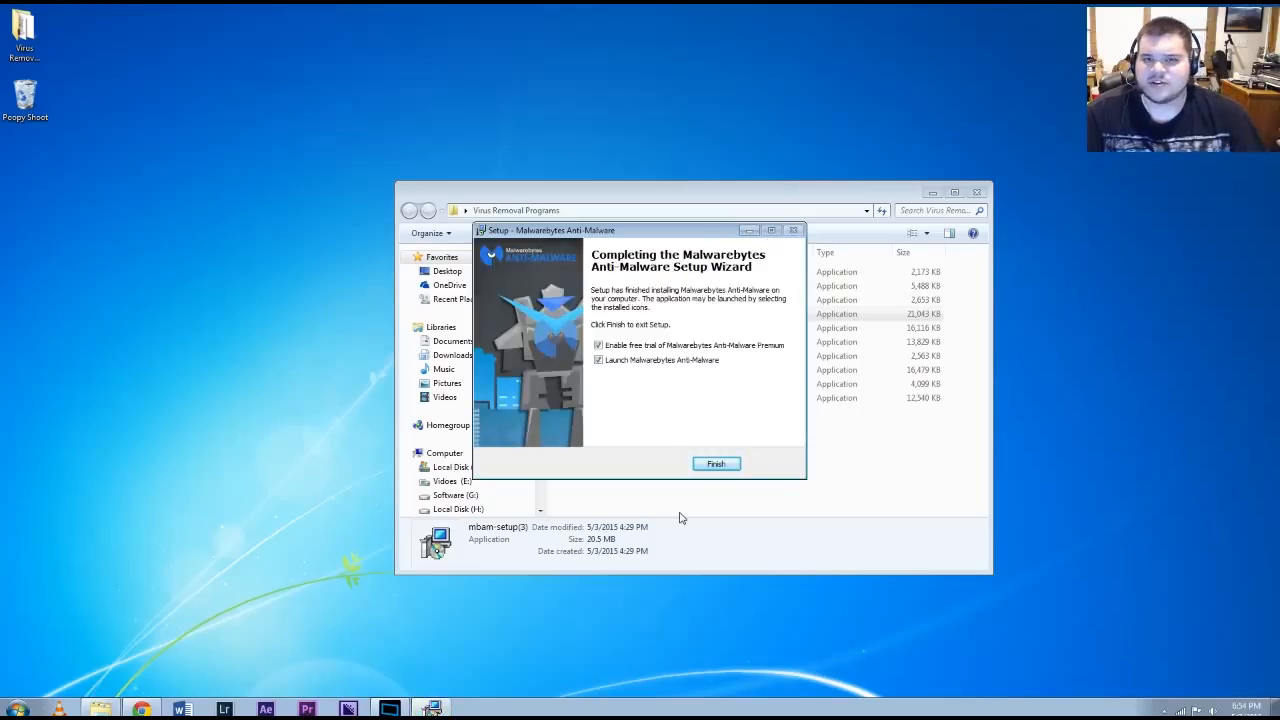
{"action": "left_click", "coordinate": [716, 464]}
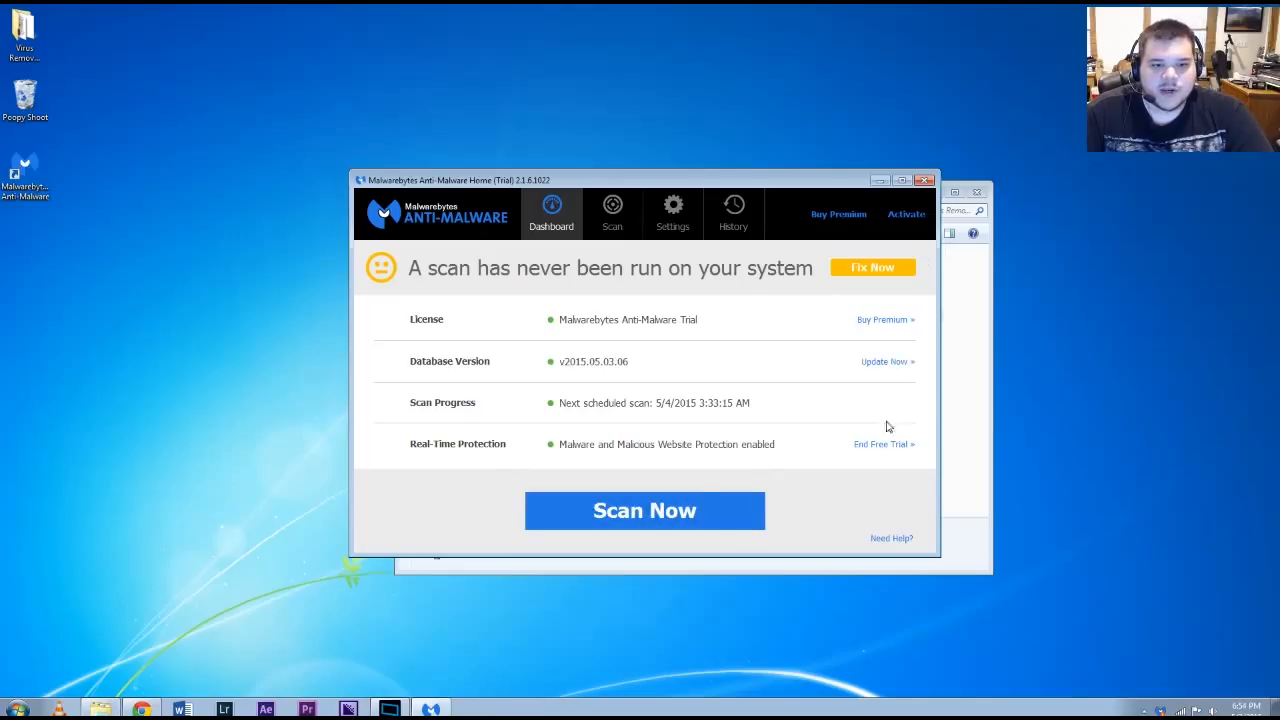
Step: Start a Malwarebytes threat scan, cancel it, and close the Malwarebytes window
{"action": "left_click", "coordinate": [669, 512]}
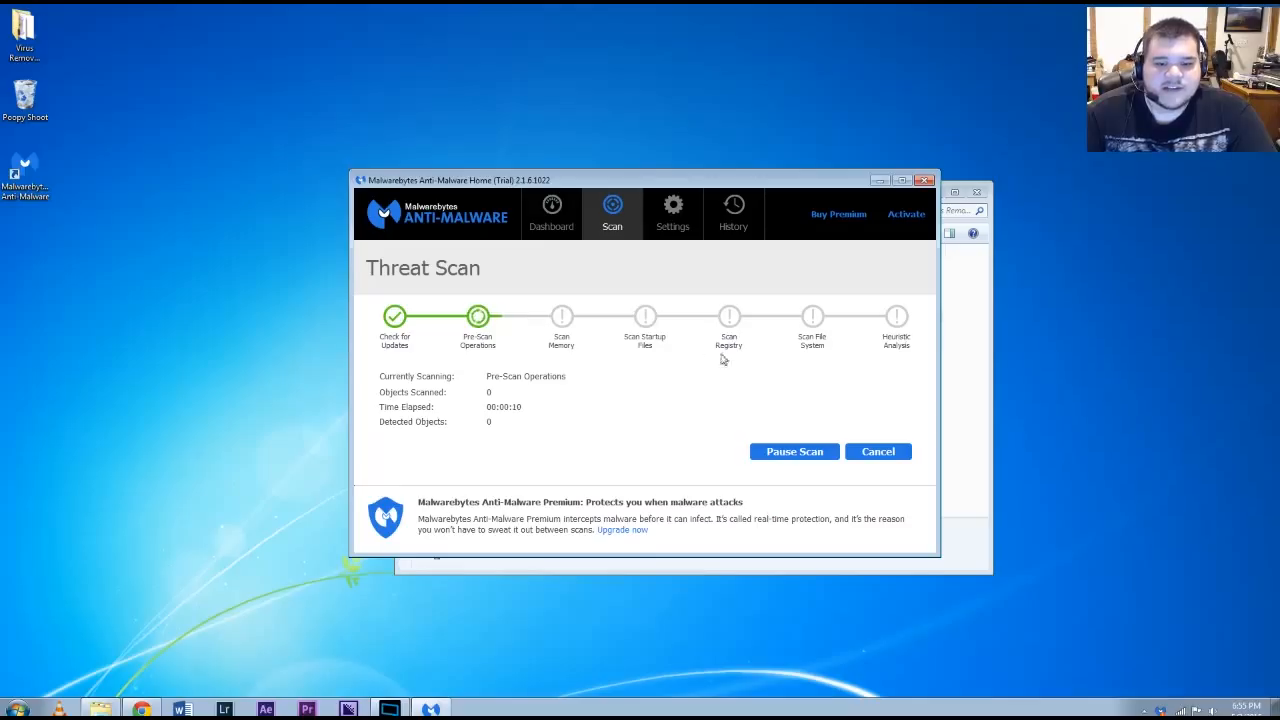
{"action": "left_click", "coordinate": [823, 457]}
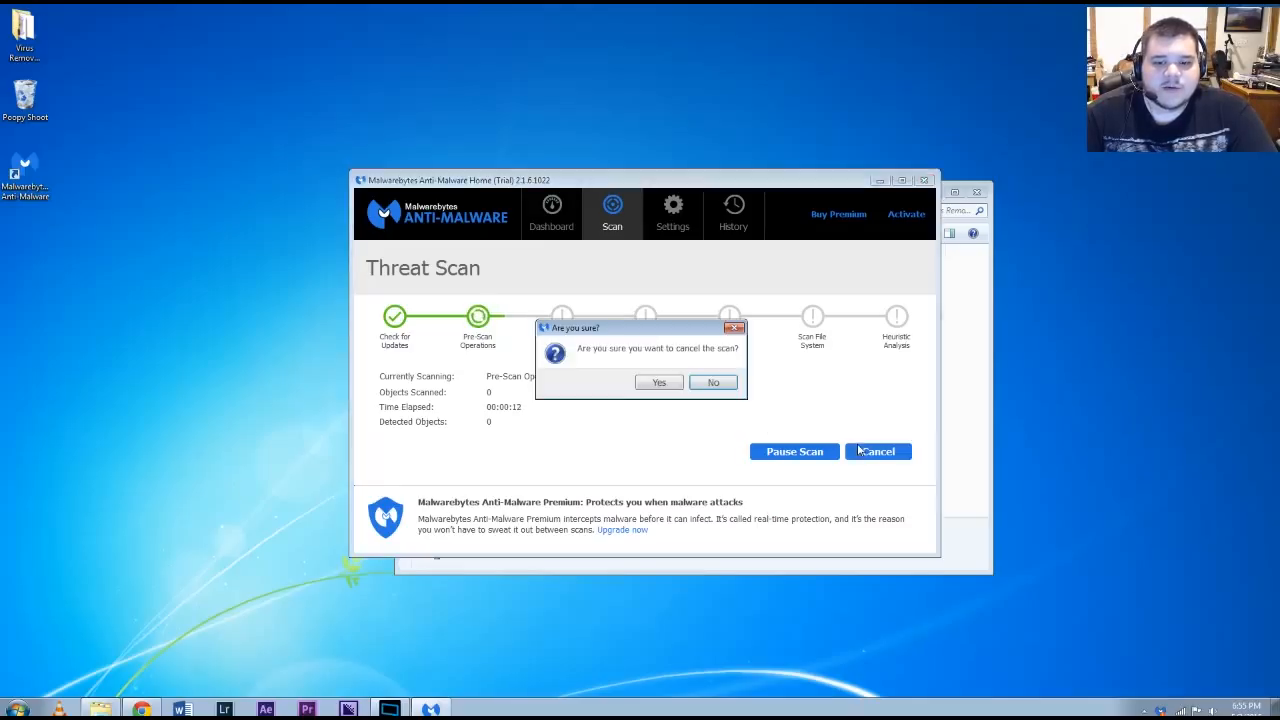
{"action": "left_click", "coordinate": [653, 382]}
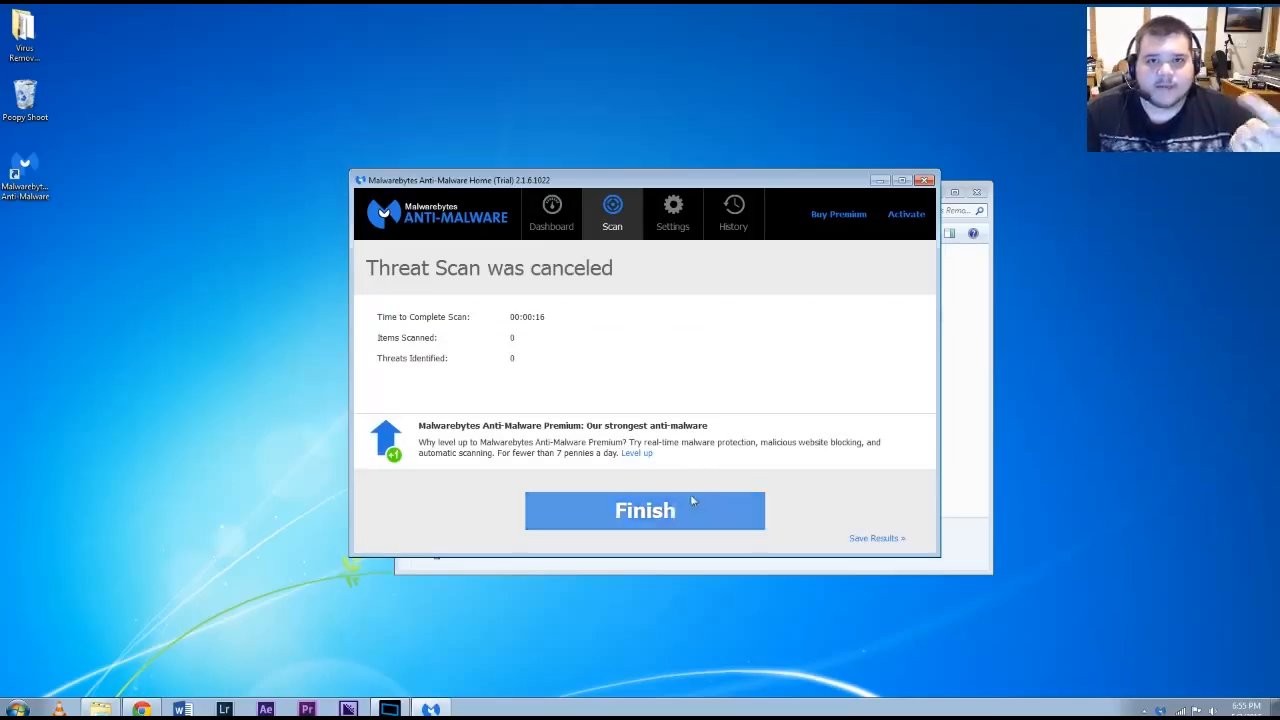
{"action": "left_click", "coordinate": [700, 527]}
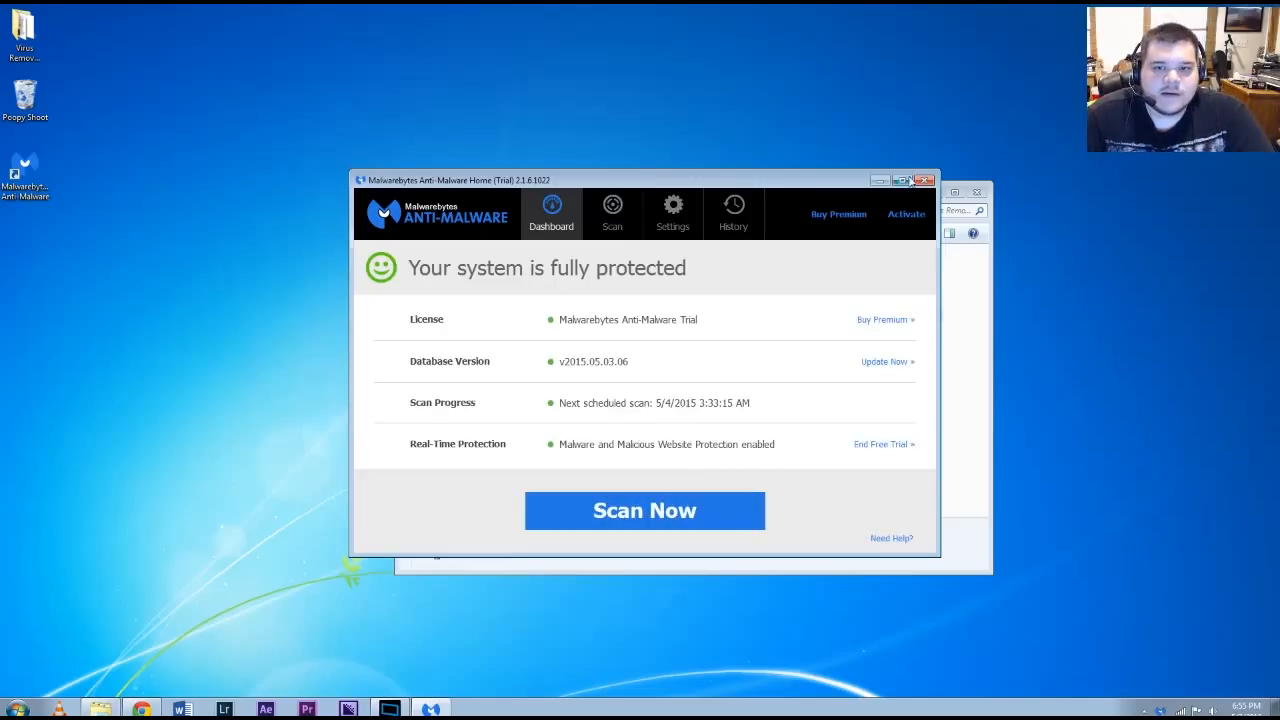
{"action": "left_click", "coordinate": [924, 181]}
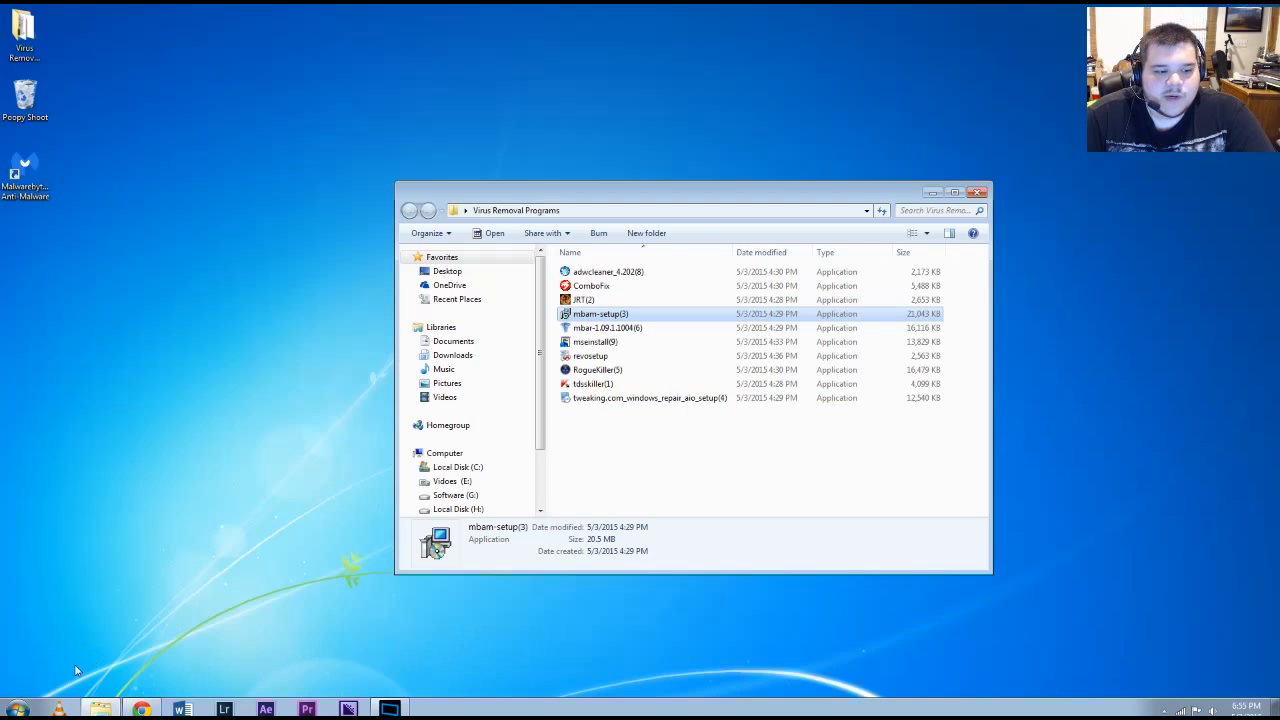
Step: Switch to Chrome and search the BleepingComputer downloads for tweak
{"action": "left_click", "coordinate": [145, 709]}
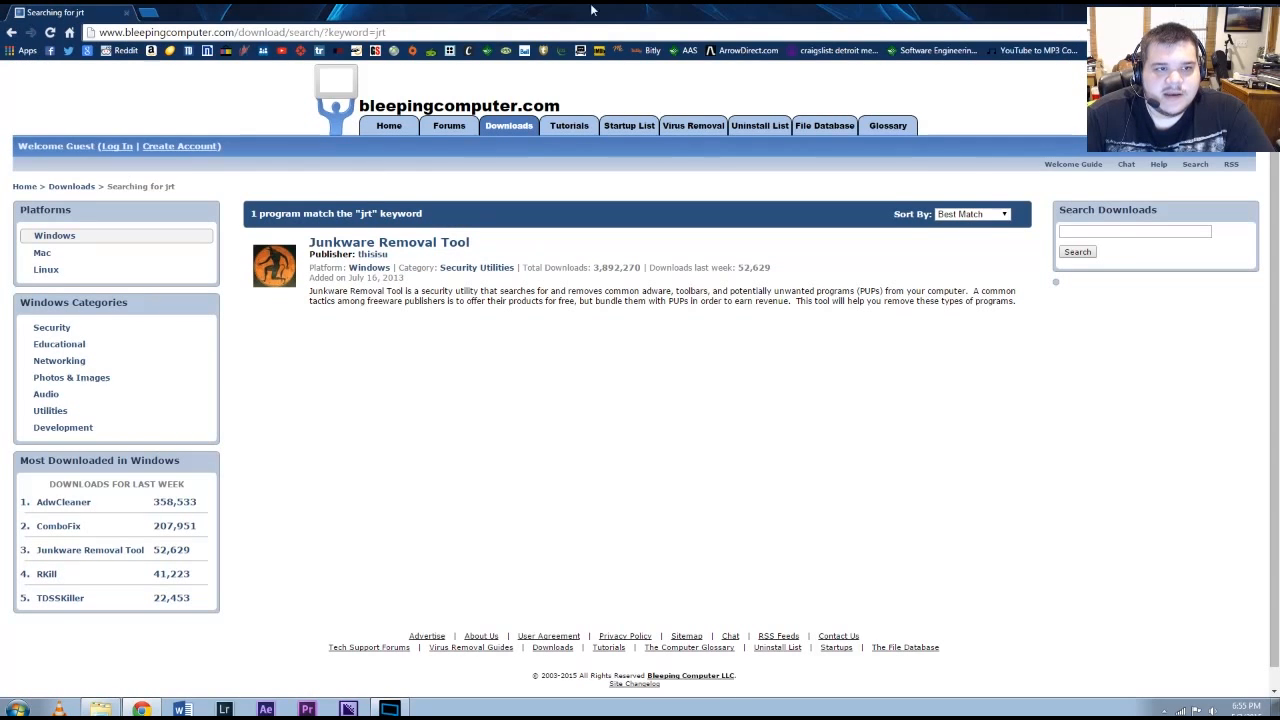
{"action": "left_click", "coordinate": [1098, 229]}
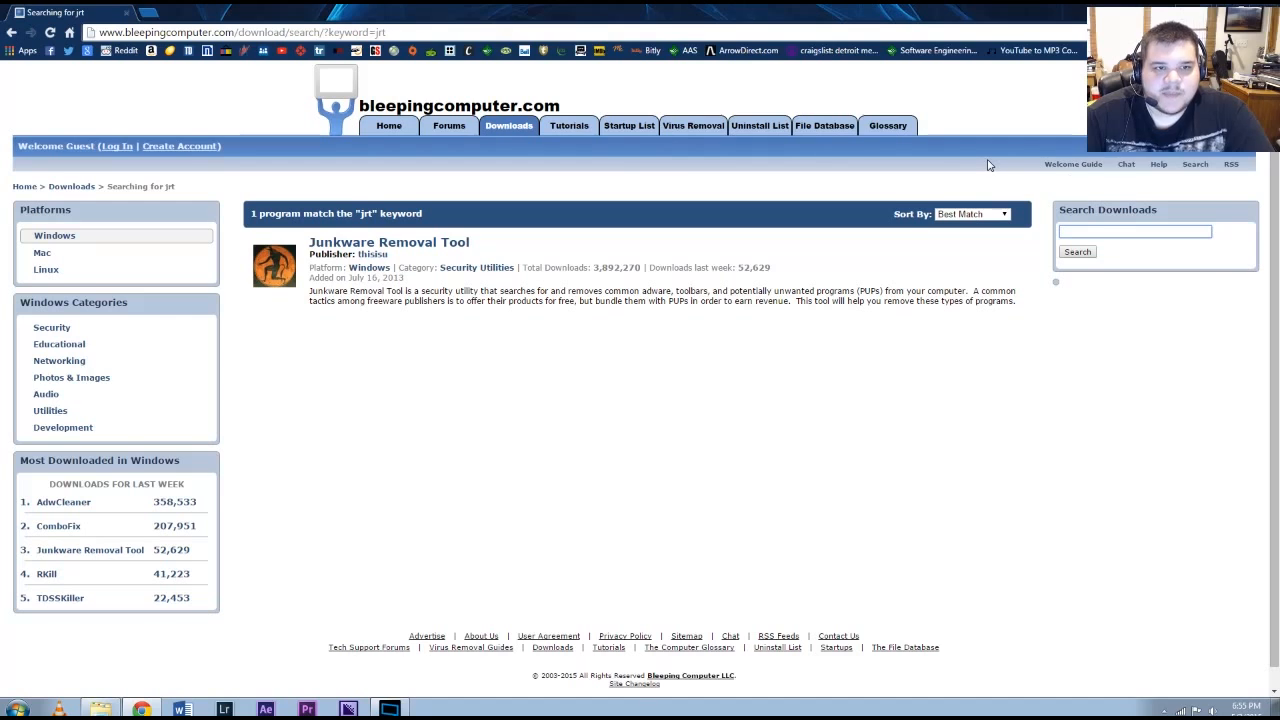
{"action": "type", "text": "tweak"}
{"action": "key", "text": "Return"}
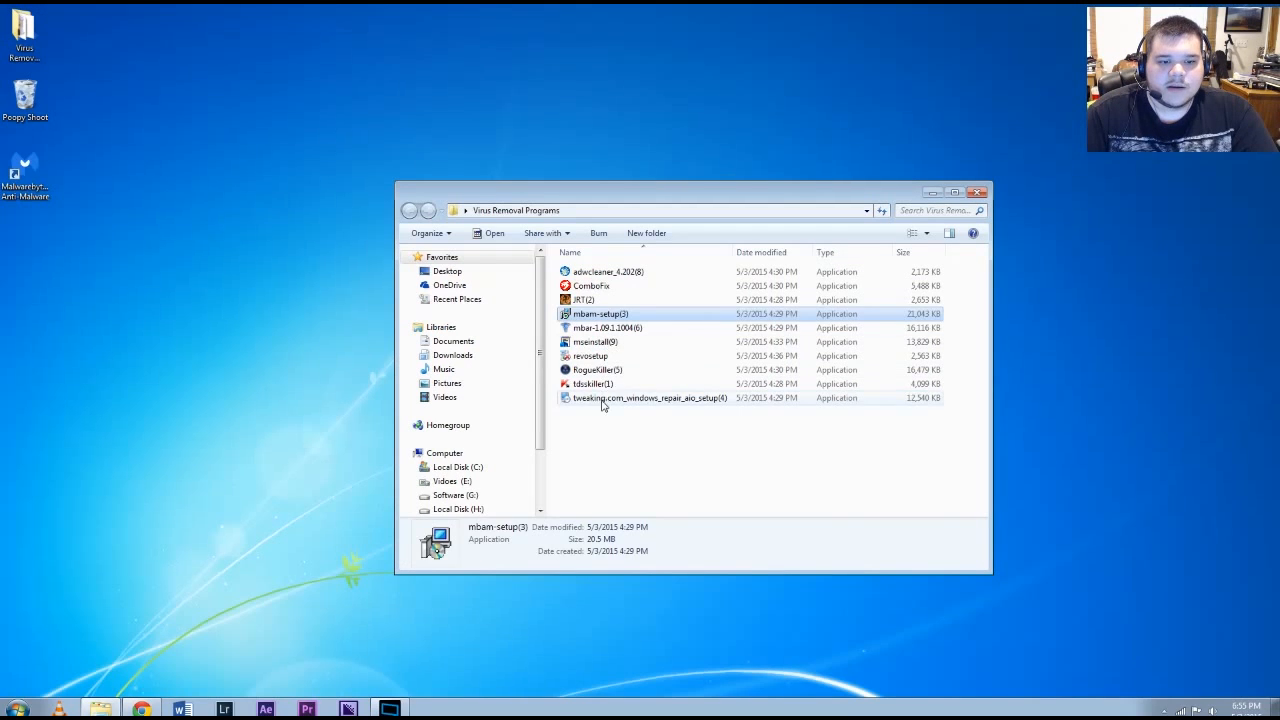
Step: Install tweaking.com_windows_repair_aio_setup(4) with the desktop icon and launch on completion enabled, declining the offered program update
{"action": "left_click", "coordinate": [605, 399]}
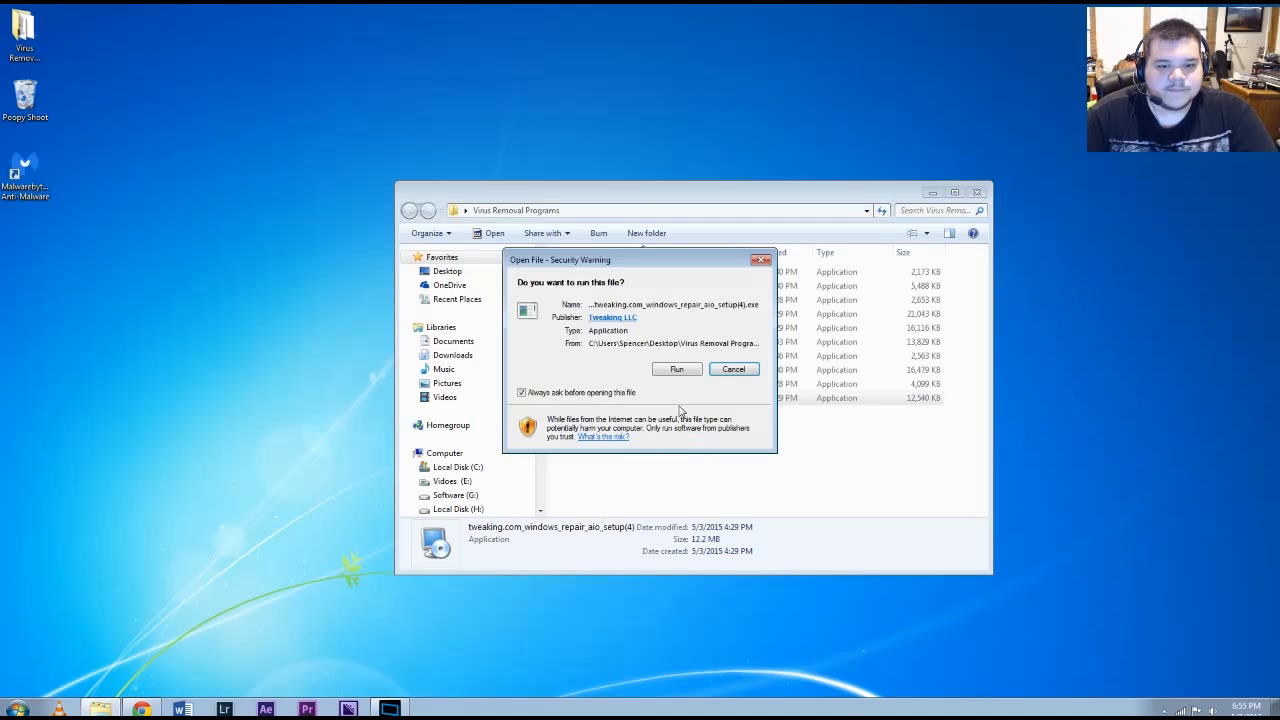
{"action": "left_click", "coordinate": [677, 370]}
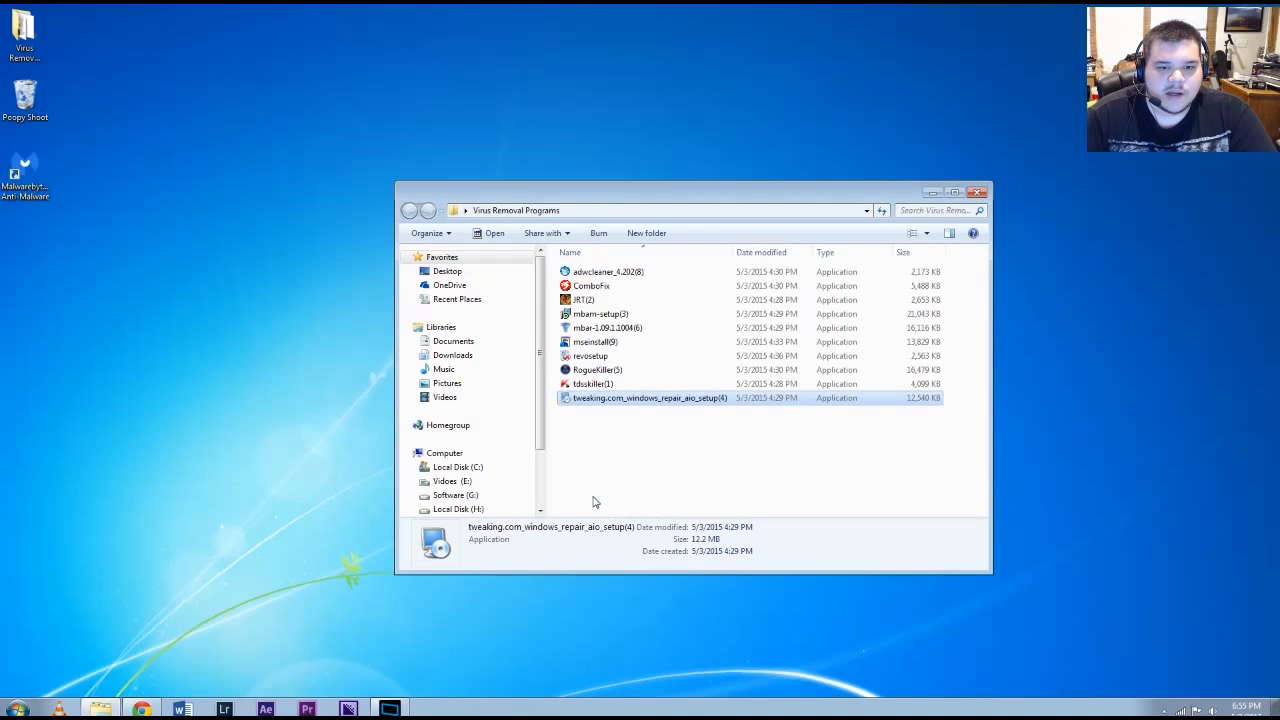
{"action": "left_click", "coordinate": [694, 475]}
{"action": "left_click", "coordinate": [691, 479]}
{"action": "left_click", "coordinate": [690, 481]}
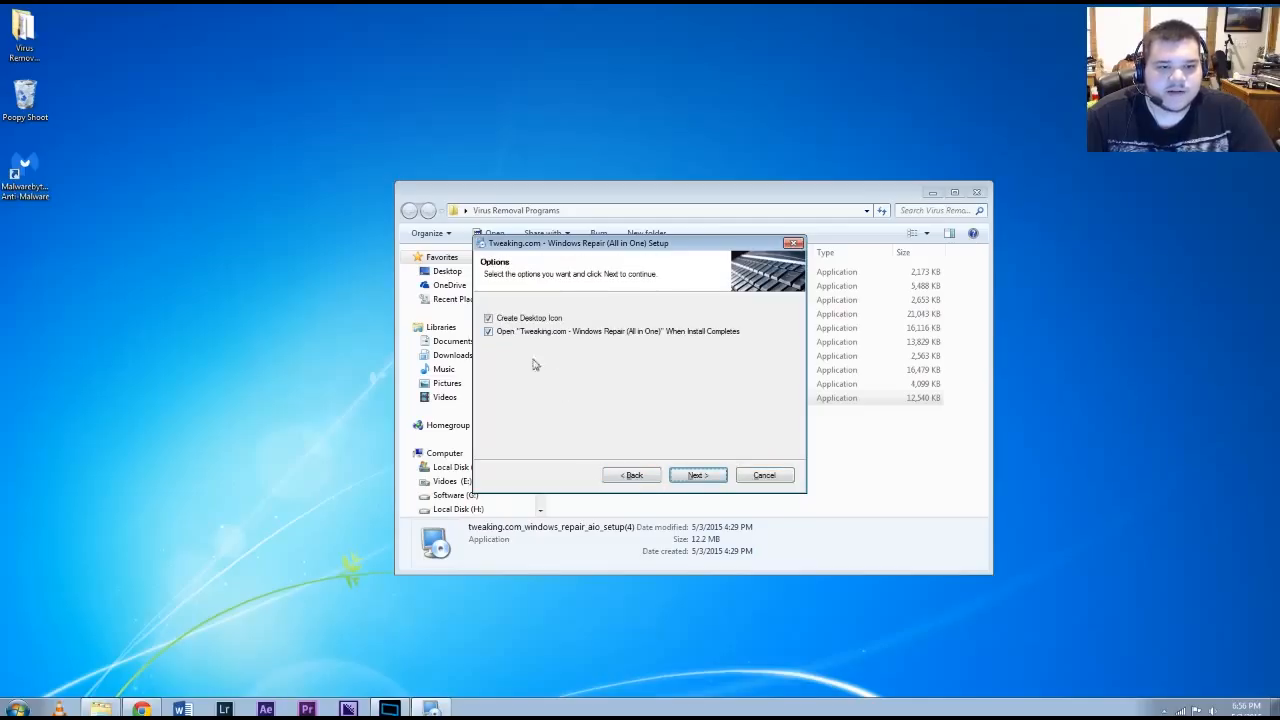
{"action": "left_click", "coordinate": [698, 475]}
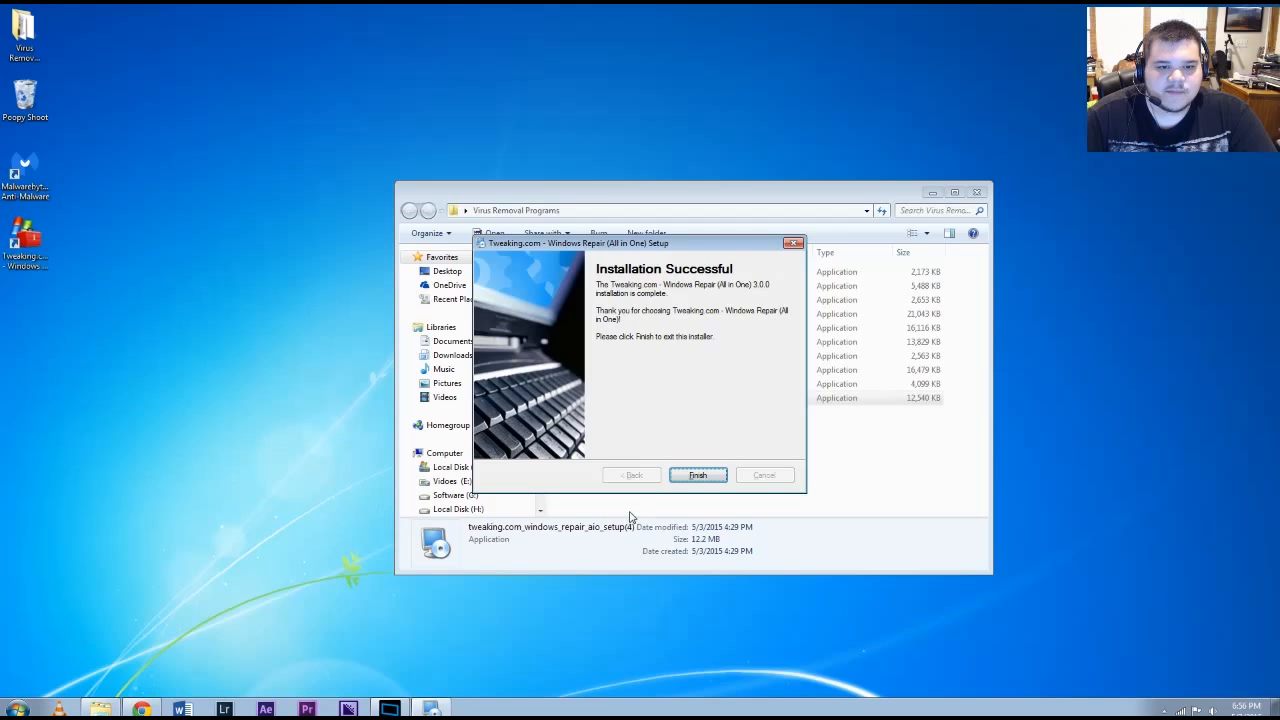
{"action": "left_click", "coordinate": [698, 475]}
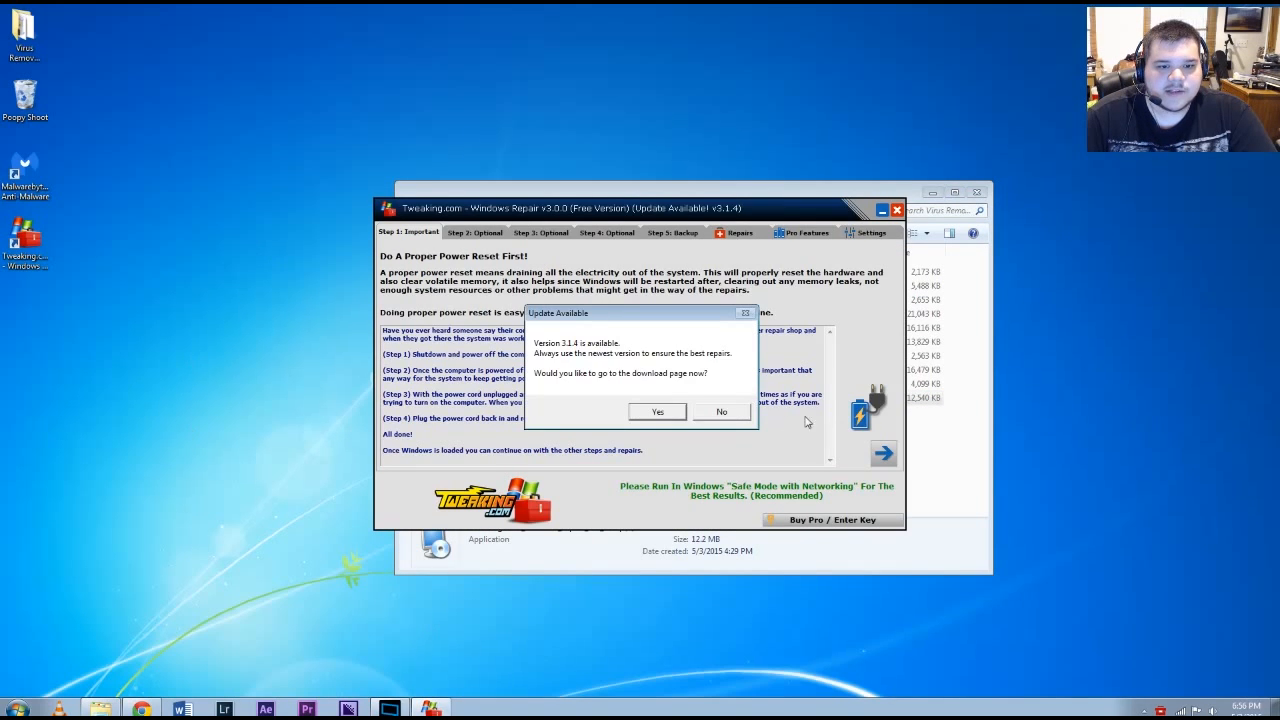
{"action": "left_click", "coordinate": [720, 413]}
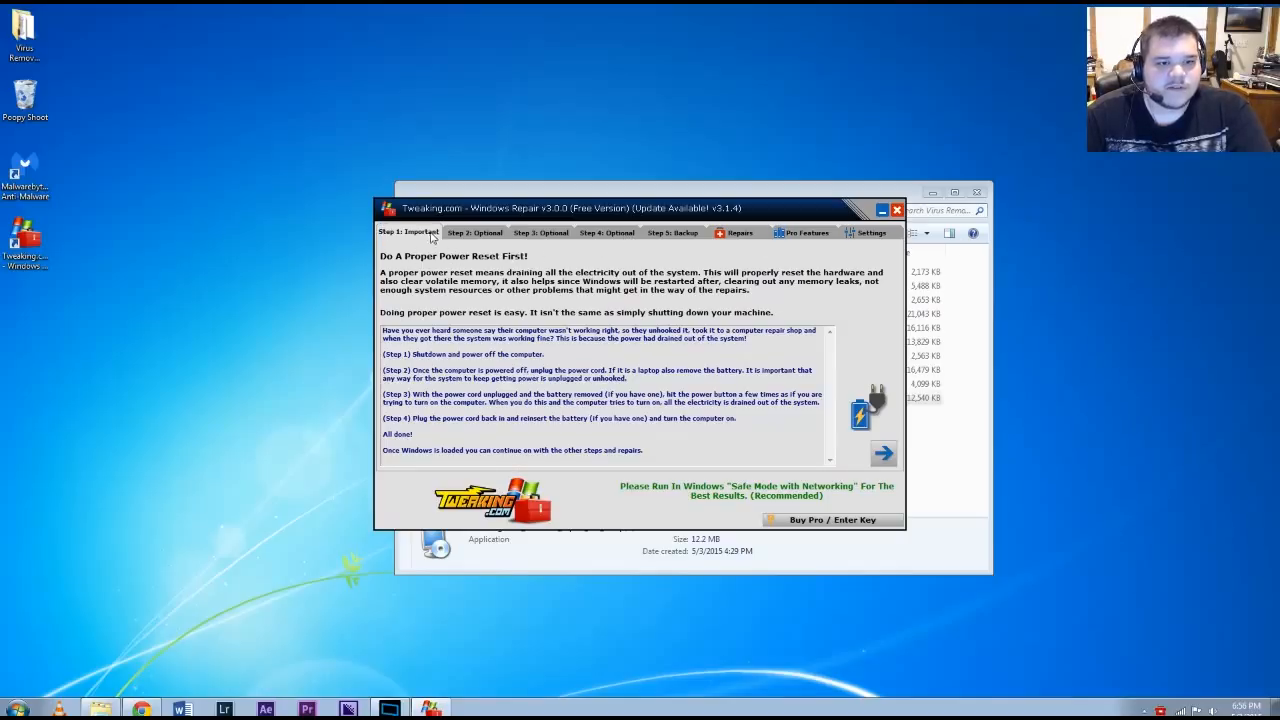
Step: Back up the registry and create a system restore point from Windows Repair's Step 5 backup page
{"action": "left_click", "coordinate": [674, 234]}
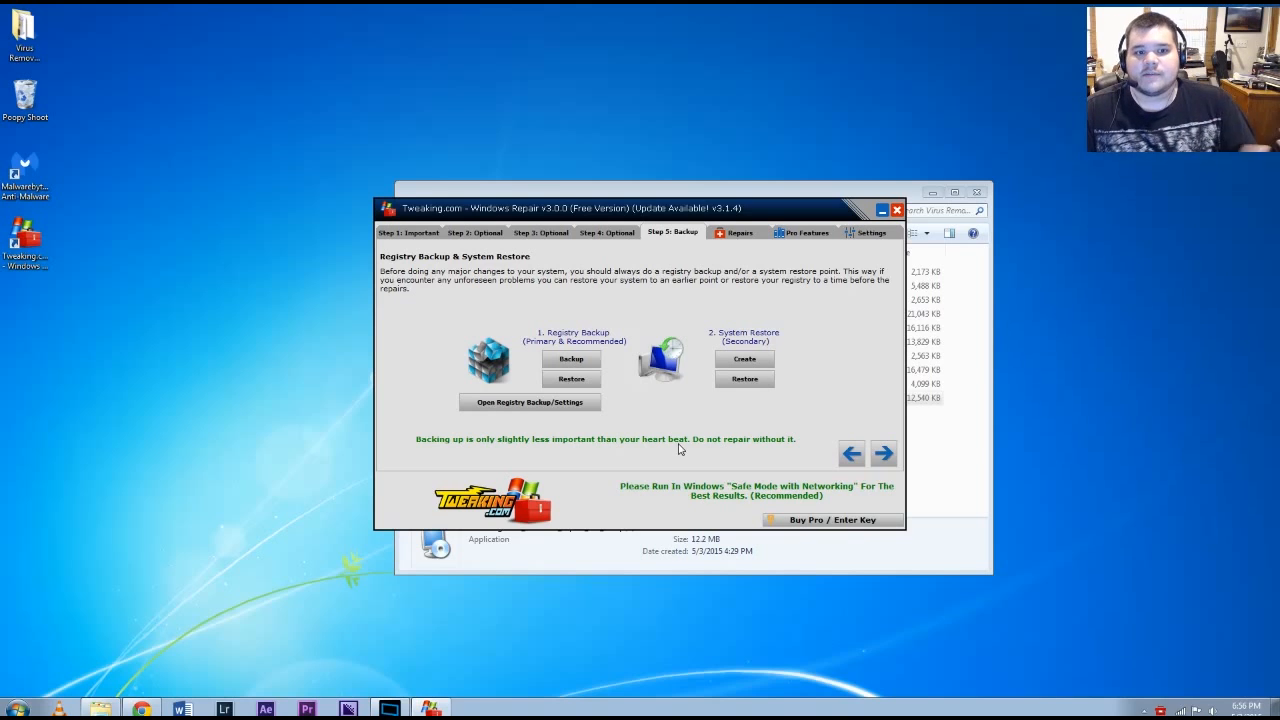
{"action": "left_click", "coordinate": [571, 359]}
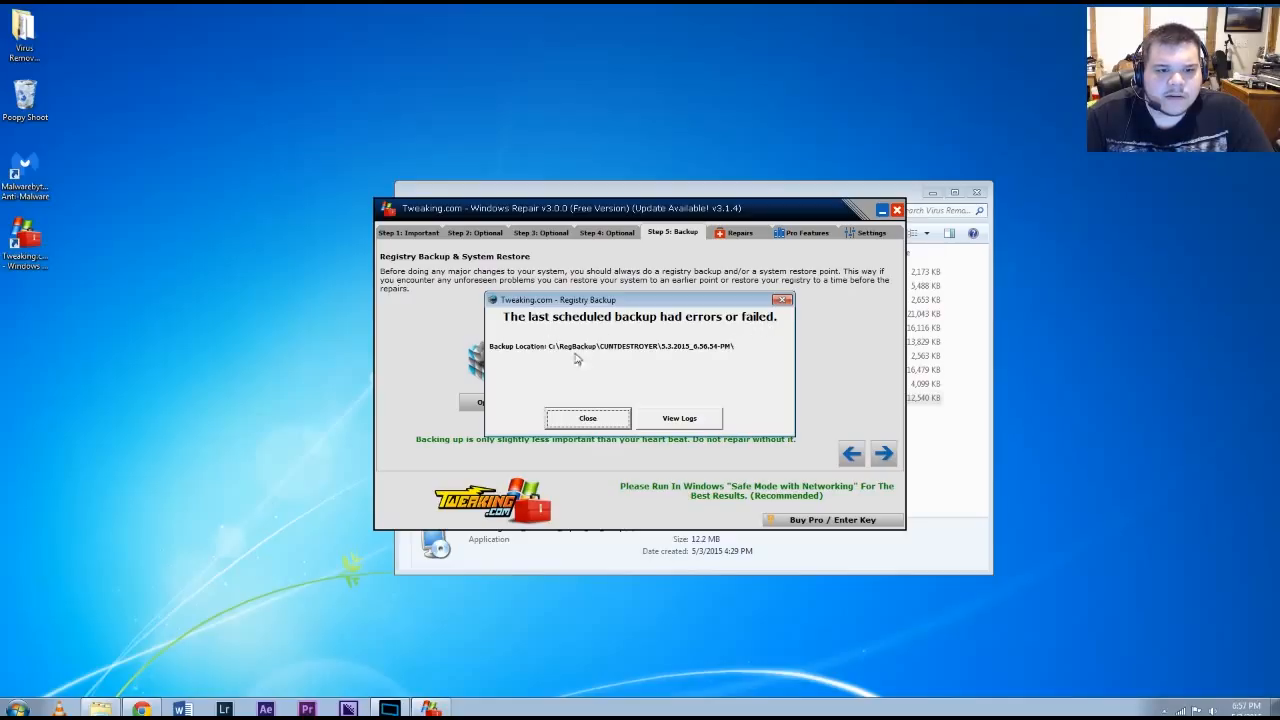
{"action": "left_click", "coordinate": [622, 427]}
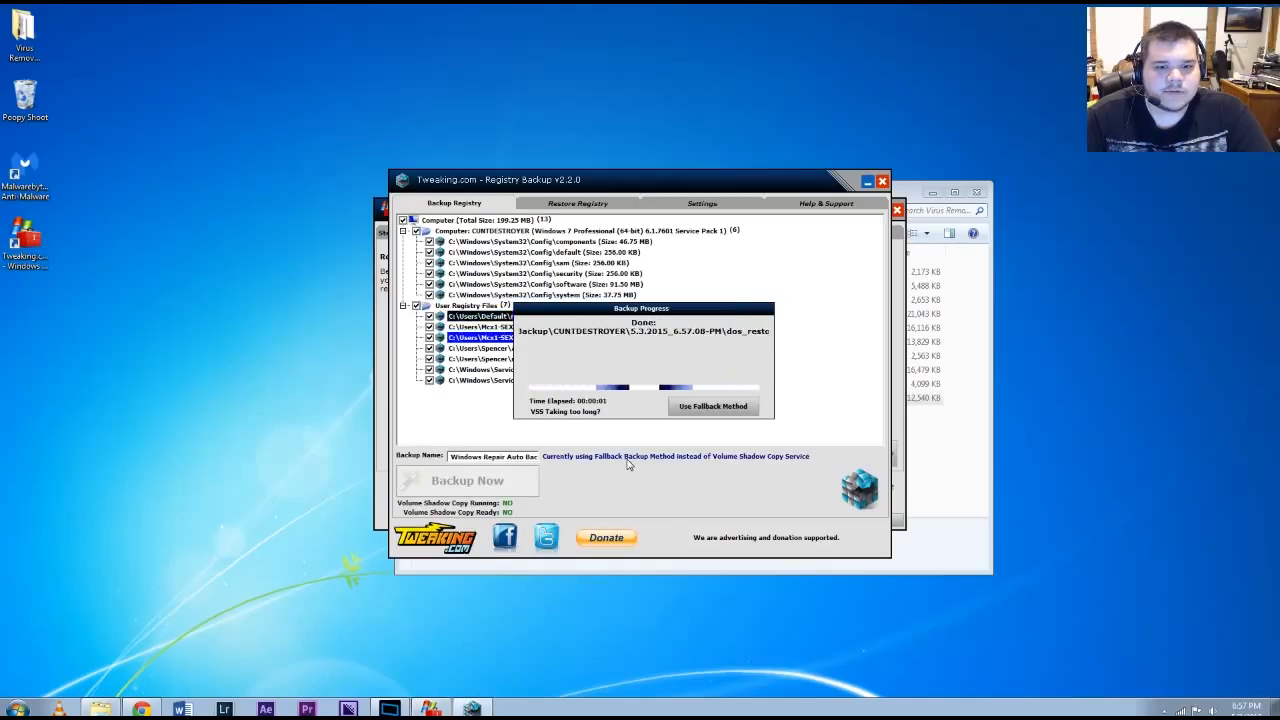
{"action": "left_click", "coordinate": [676, 418]}
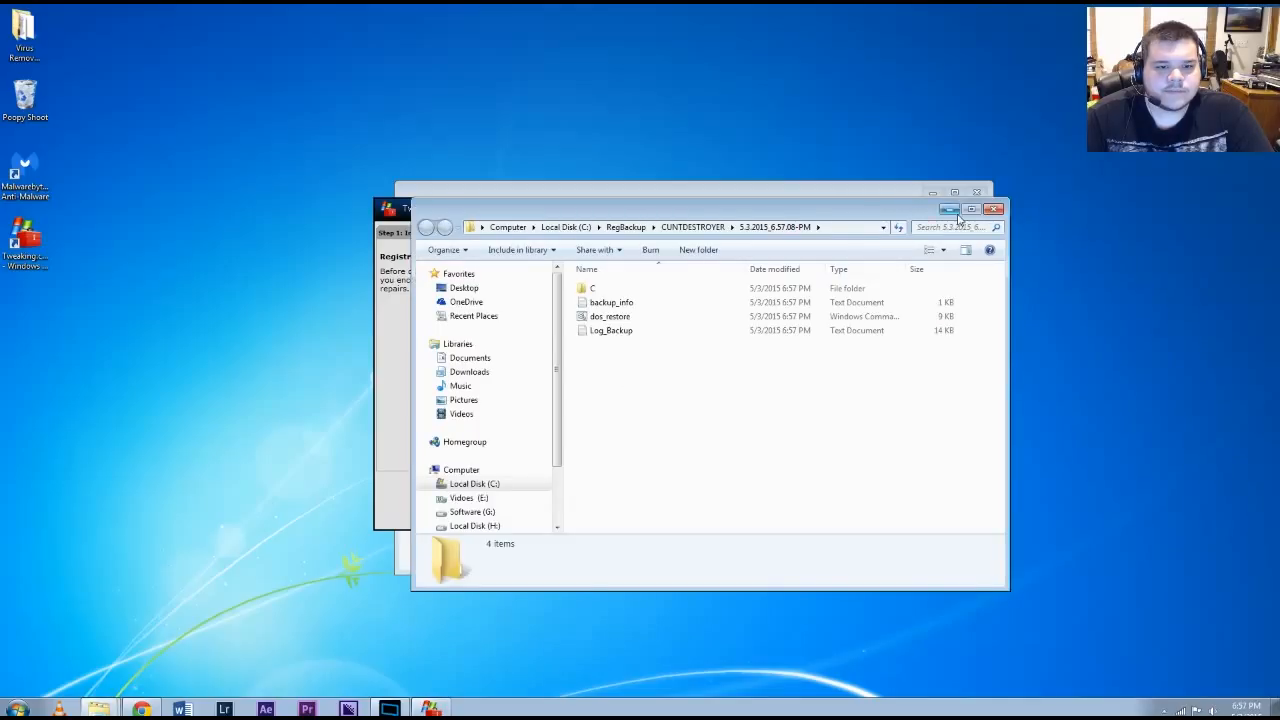
{"action": "left_click", "coordinate": [996, 210]}
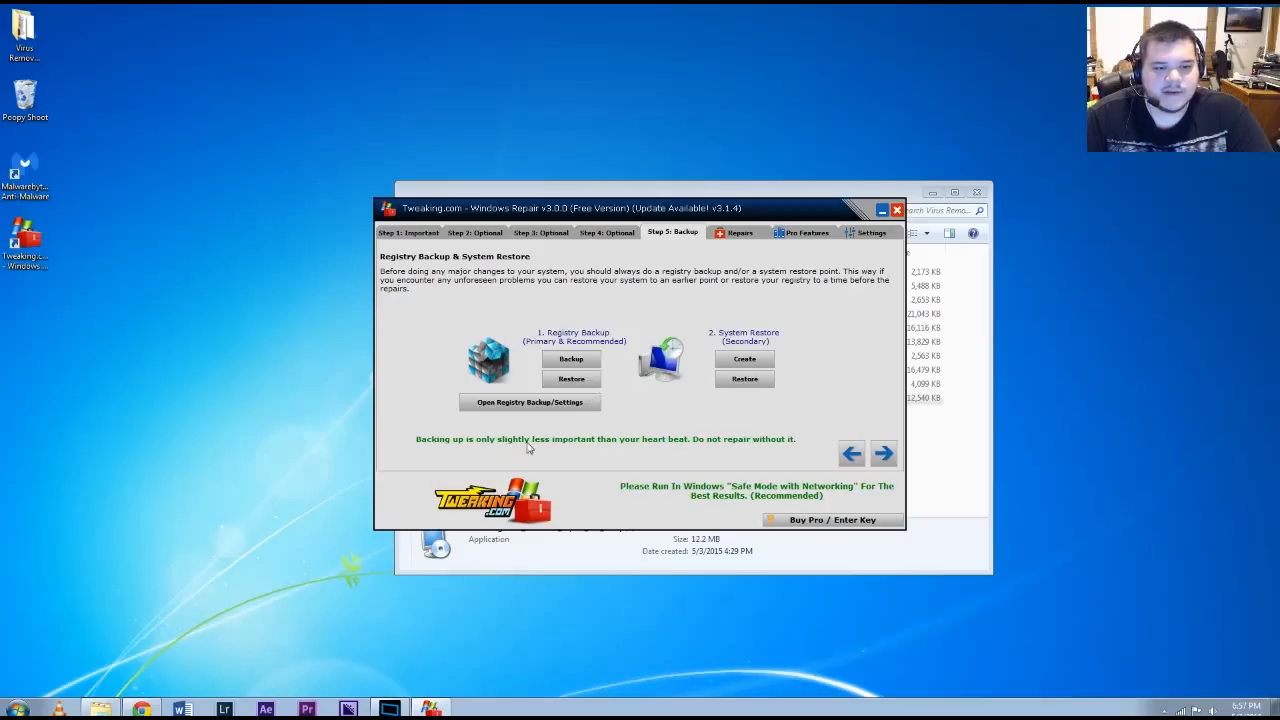
{"action": "left_click", "coordinate": [743, 362]}
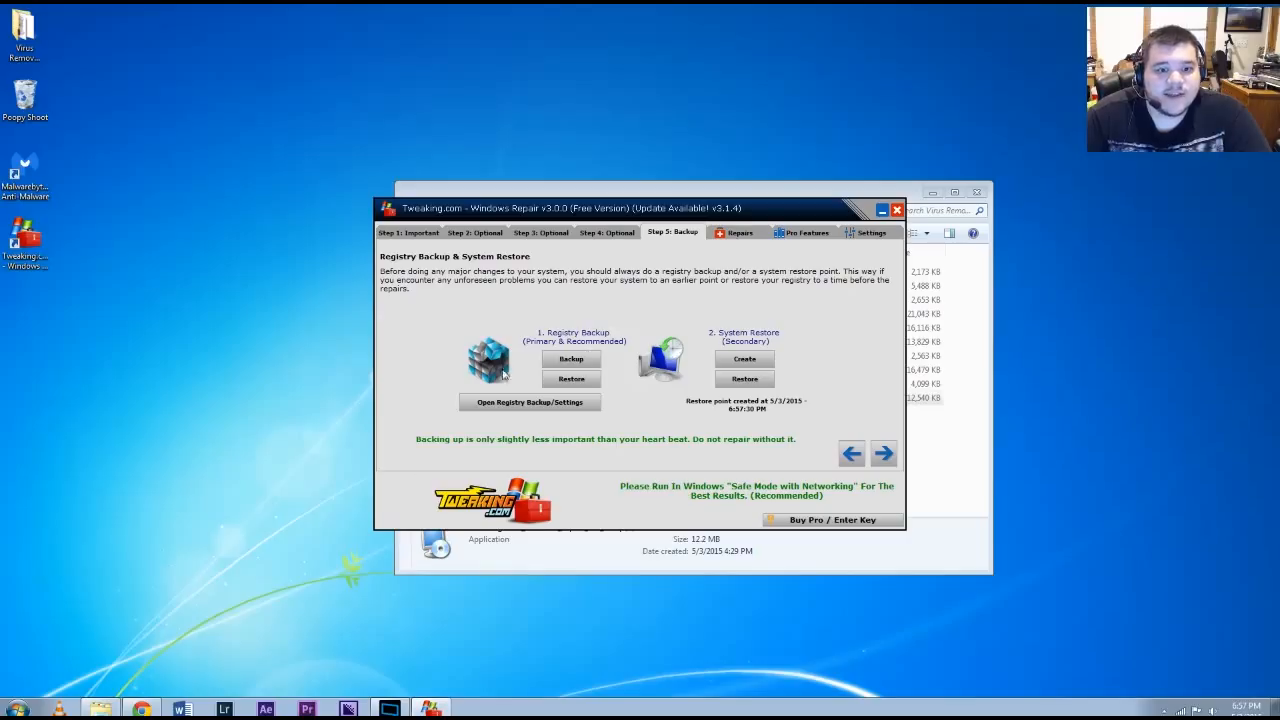
Step: Open the repairs list, select all repairs, and exclude the Windows 8 App Store, Component Store and COM+ Unmarshalers repairs
{"action": "left_click", "coordinate": [884, 454]}
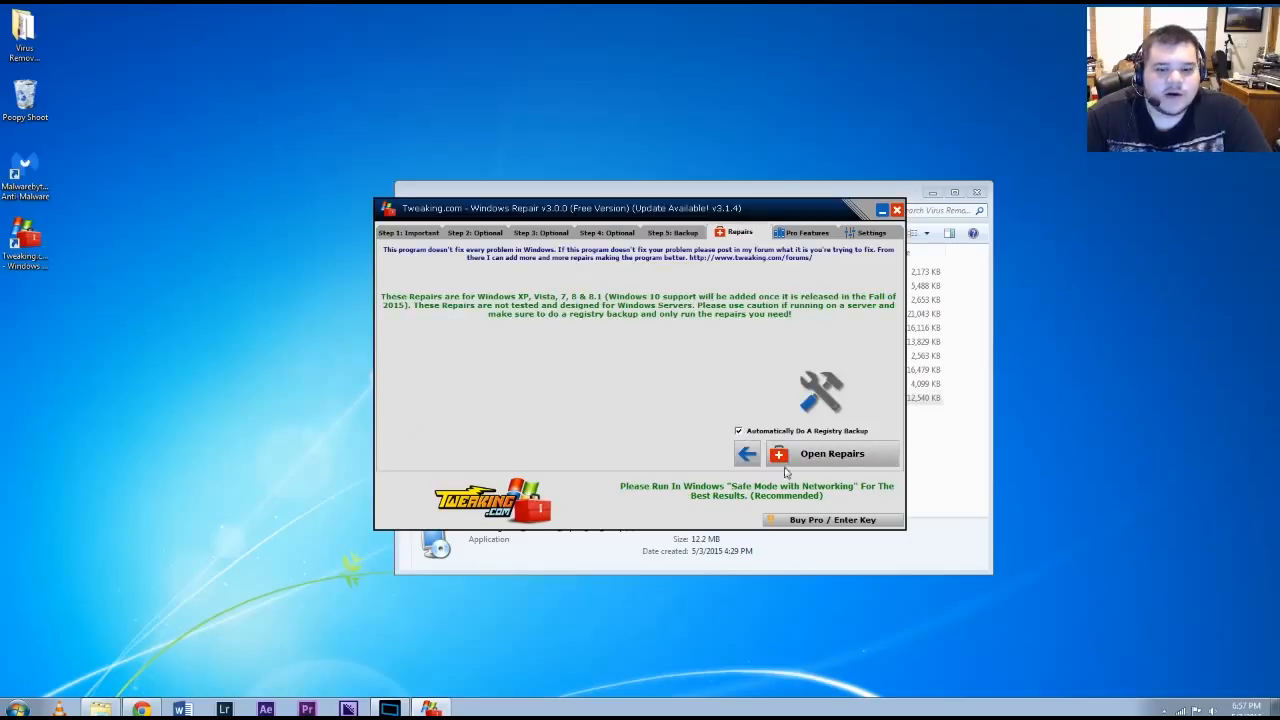
{"action": "left_click", "coordinate": [747, 454]}
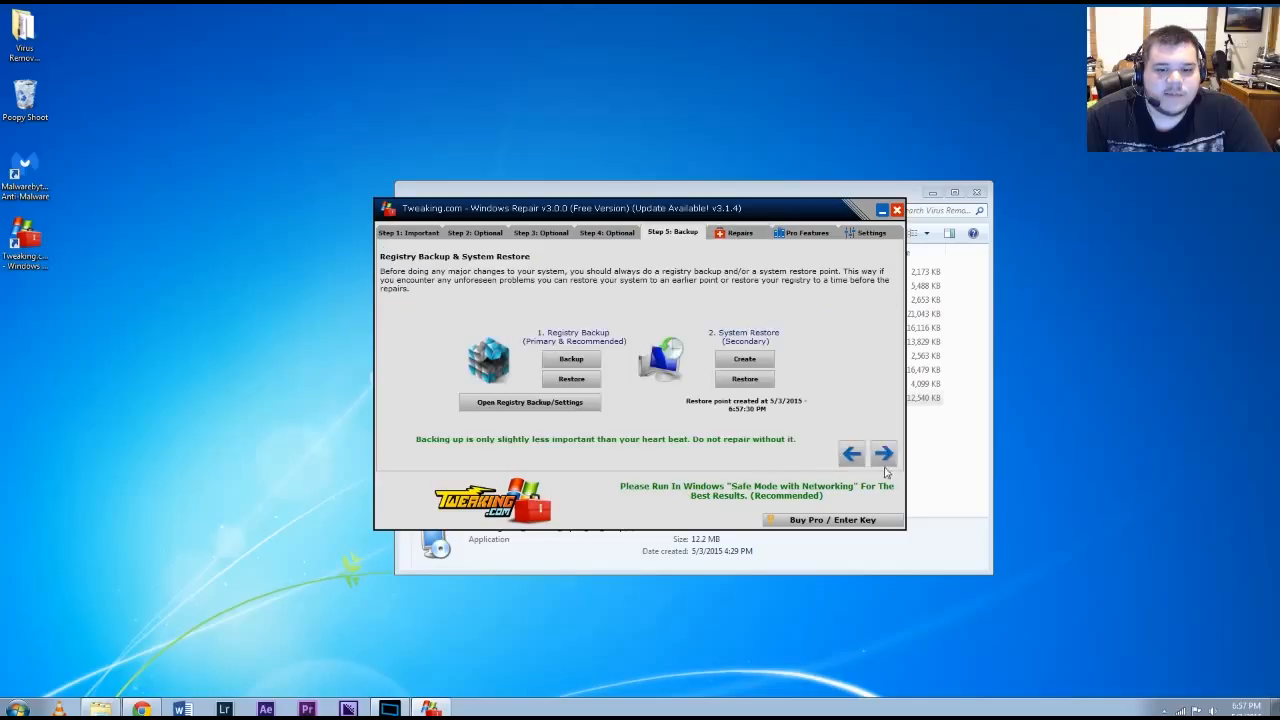
{"action": "left_click", "coordinate": [737, 233]}
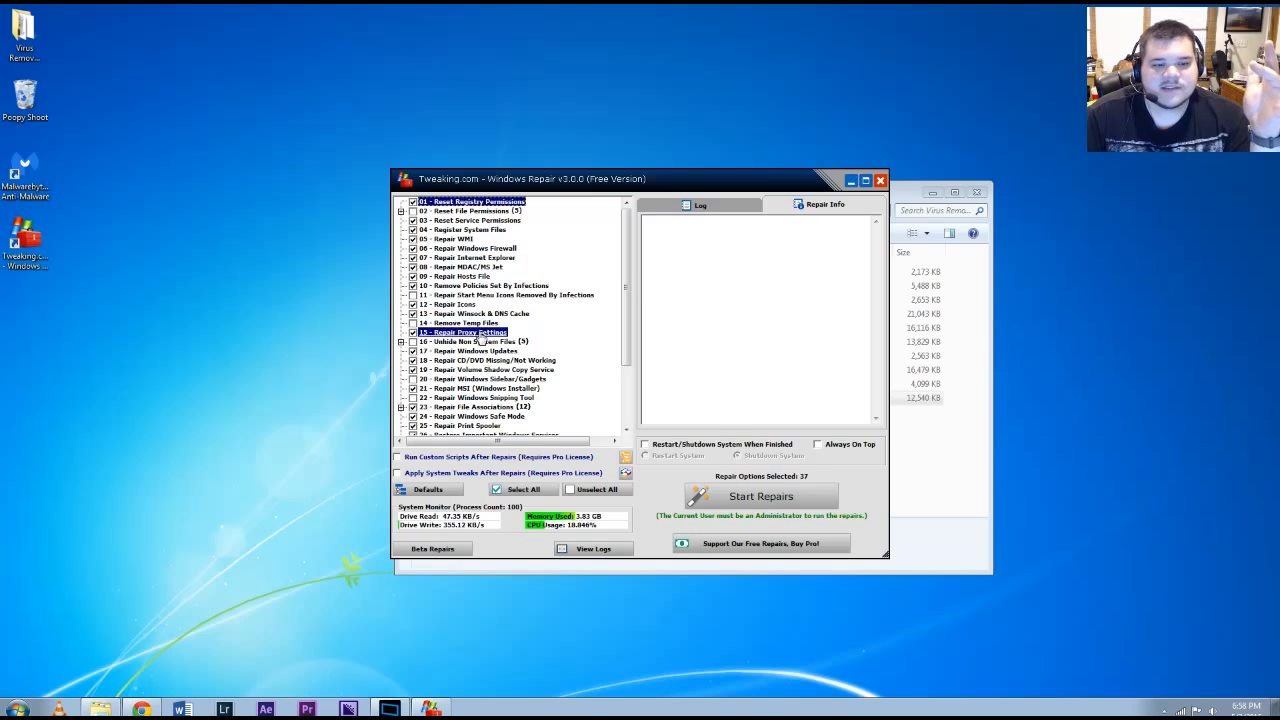
{"action": "left_click_drag", "start_coordinate": [632, 336], "coordinate": [629, 376]}
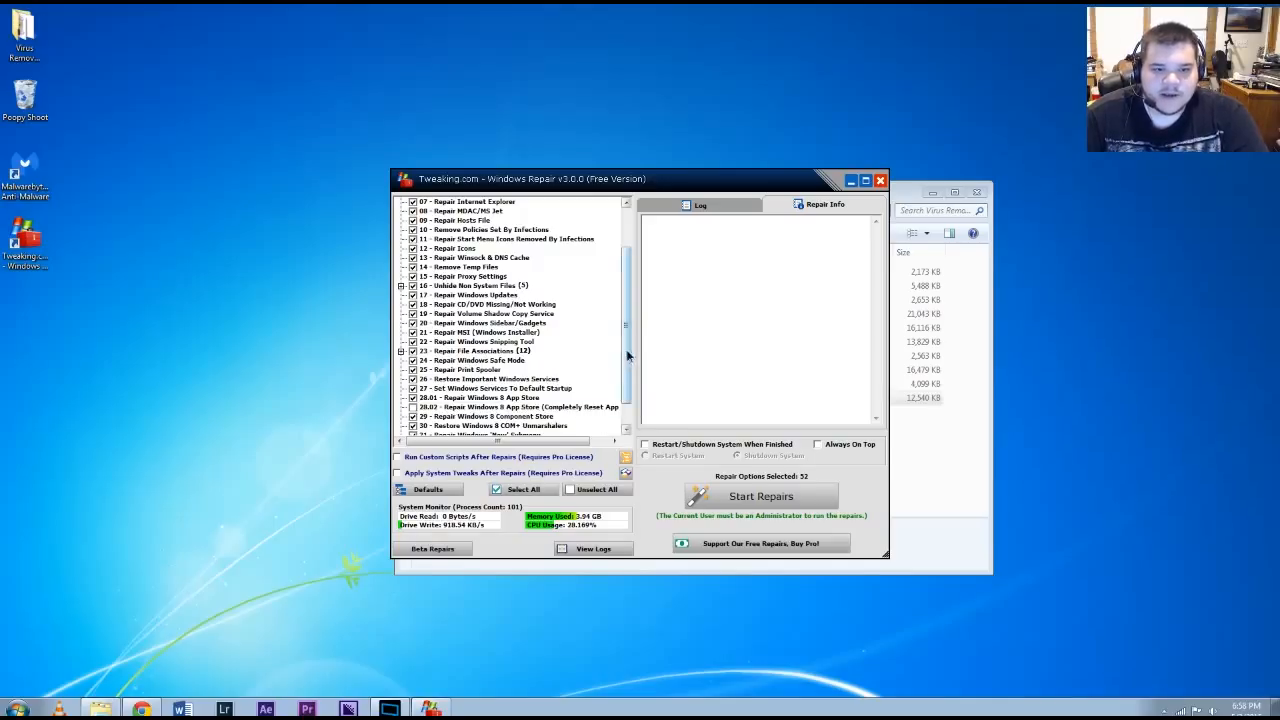
{"action": "scroll", "coordinate": [630, 381], "scroll_direction": "down", "scroll_amount": 1}
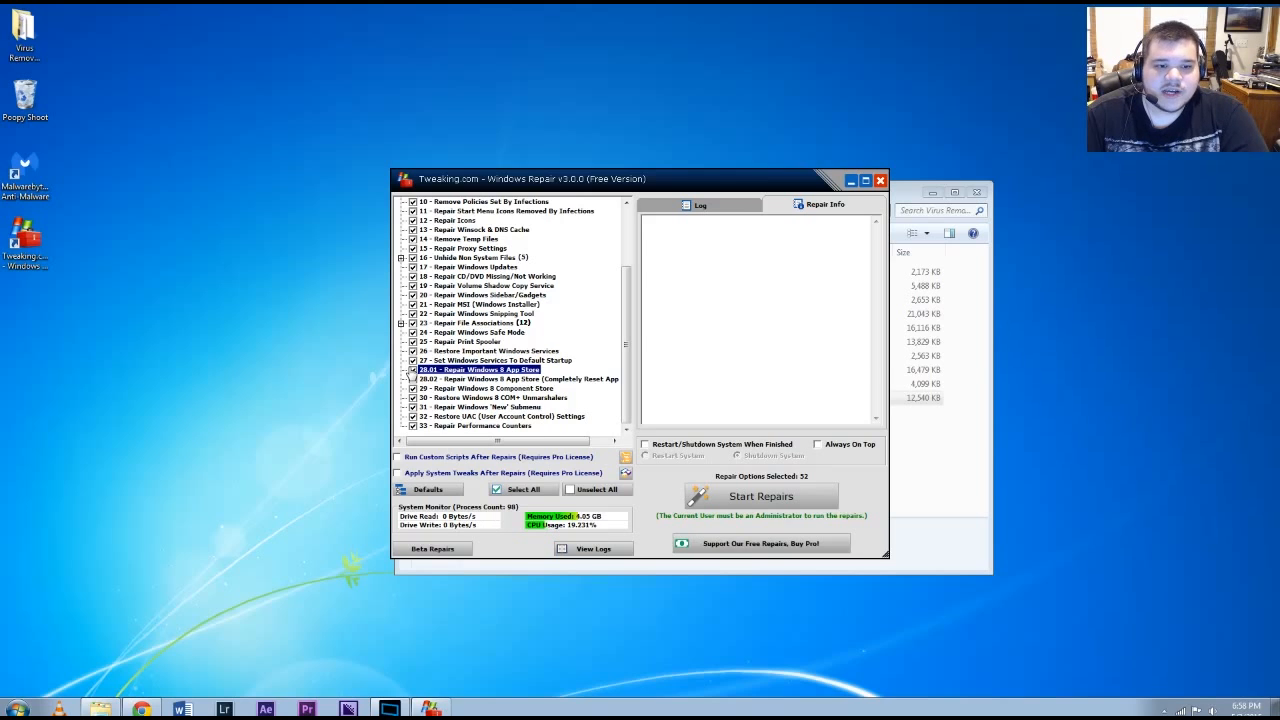
{"action": "left_click", "coordinate": [412, 371]}
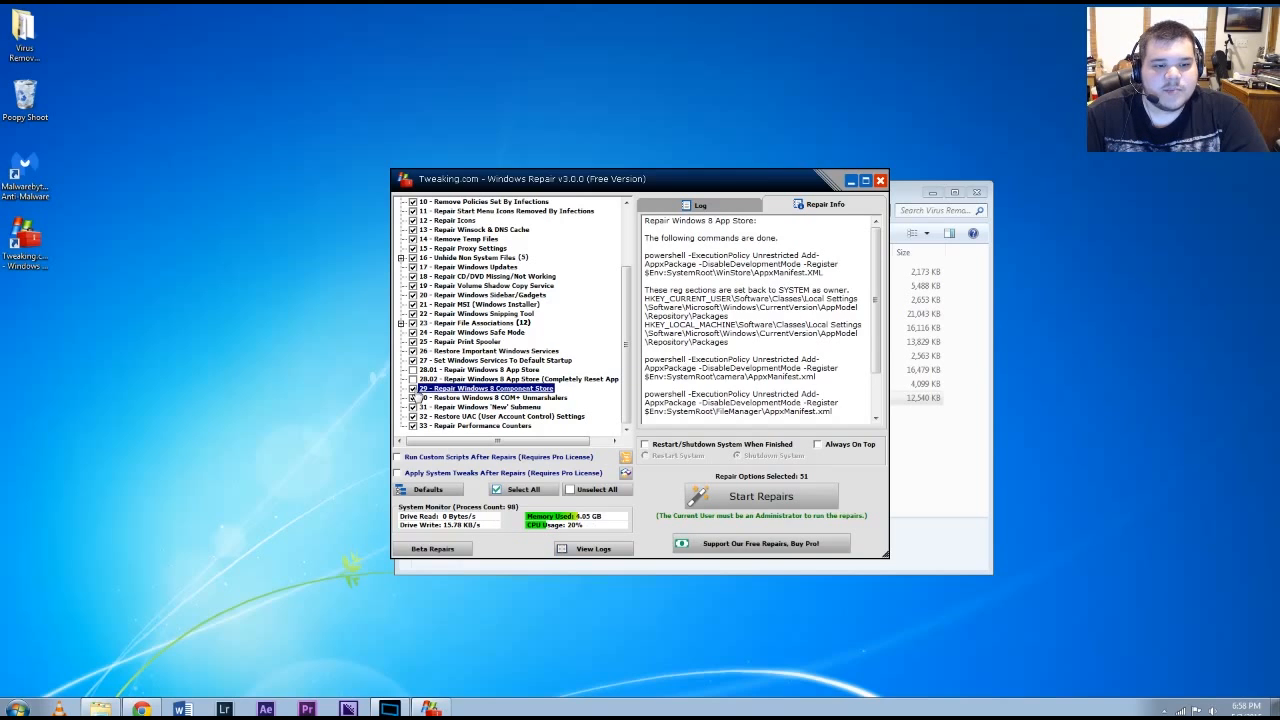
{"action": "left_click", "coordinate": [412, 388]}
{"action": "left_click", "coordinate": [412, 397]}
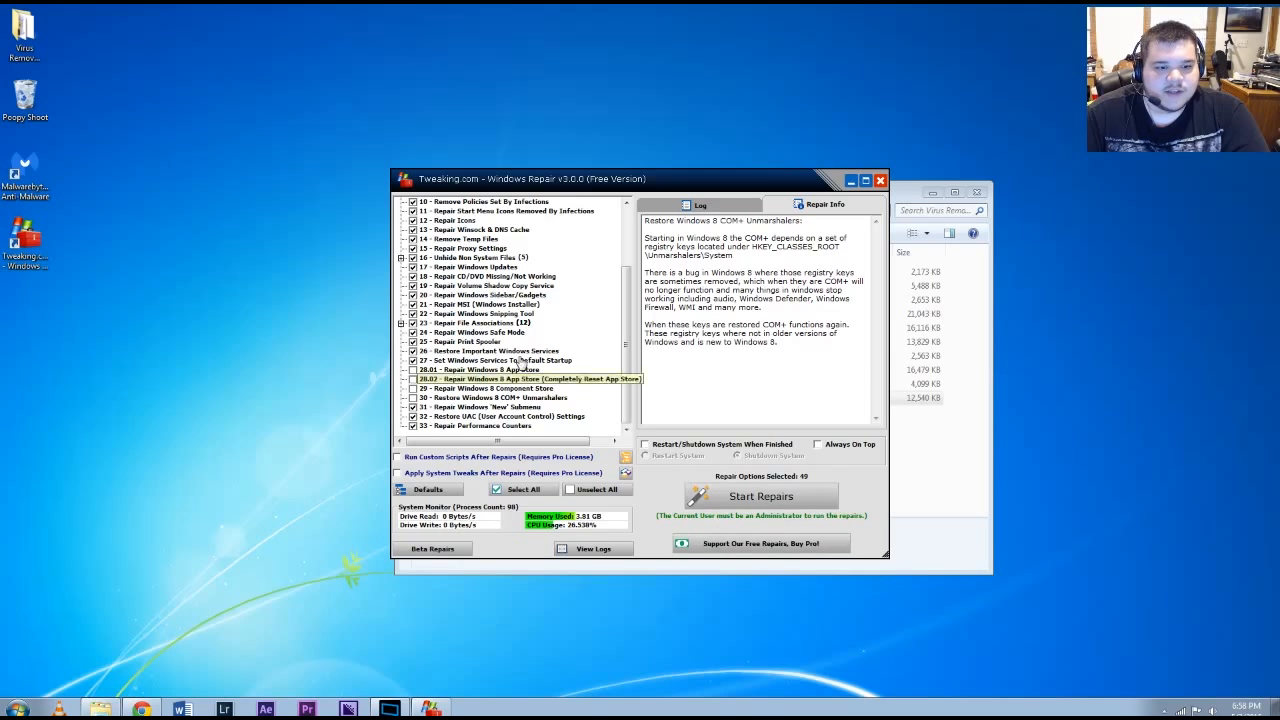
Step: Review the selected repairs and exit Windows Repair without starting them
{"action": "scroll", "coordinate": [520, 380], "scroll_direction": "up", "scroll_amount": 3}
{"action": "scroll", "coordinate": [520, 380], "scroll_direction": "down", "scroll_amount": 3}
{"action": "scroll", "coordinate": [521, 381], "scroll_direction": "up", "scroll_amount": 3}
{"action": "scroll", "coordinate": [520, 383], "scroll_direction": "down", "scroll_amount": 3}
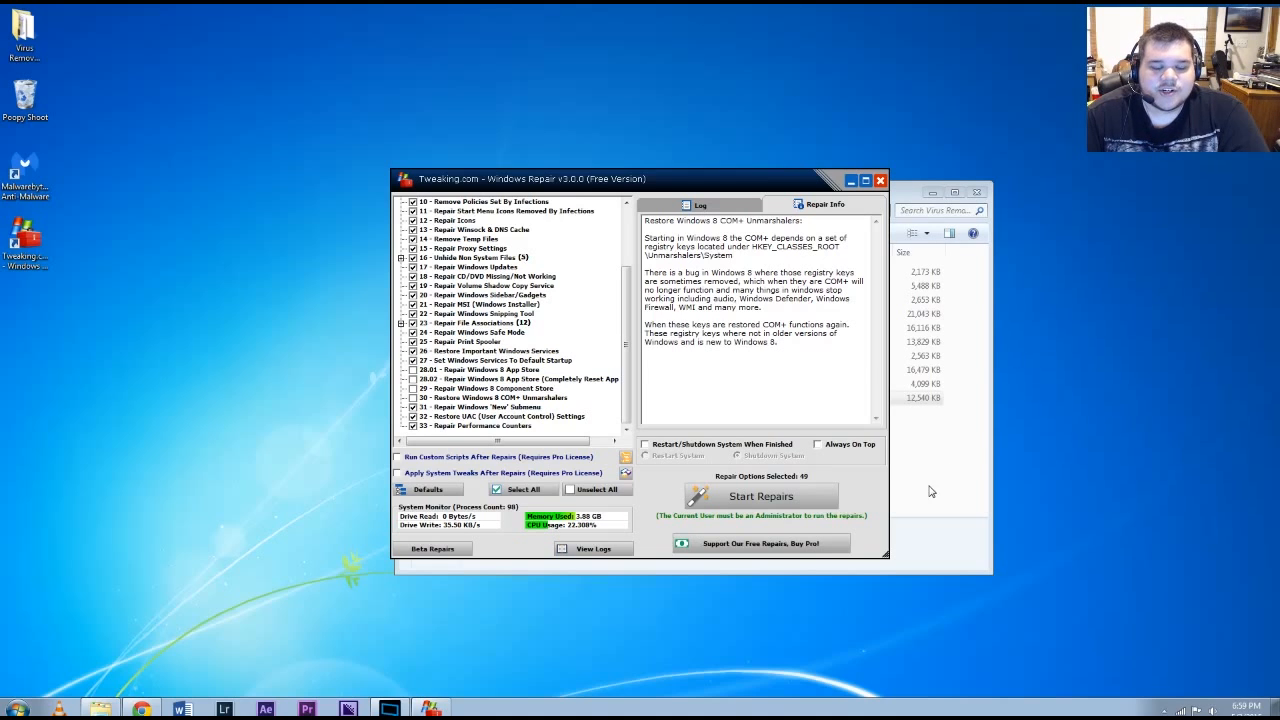
{"action": "left_click", "coordinate": [880, 180]}
{"action": "left_click", "coordinate": [899, 210]}
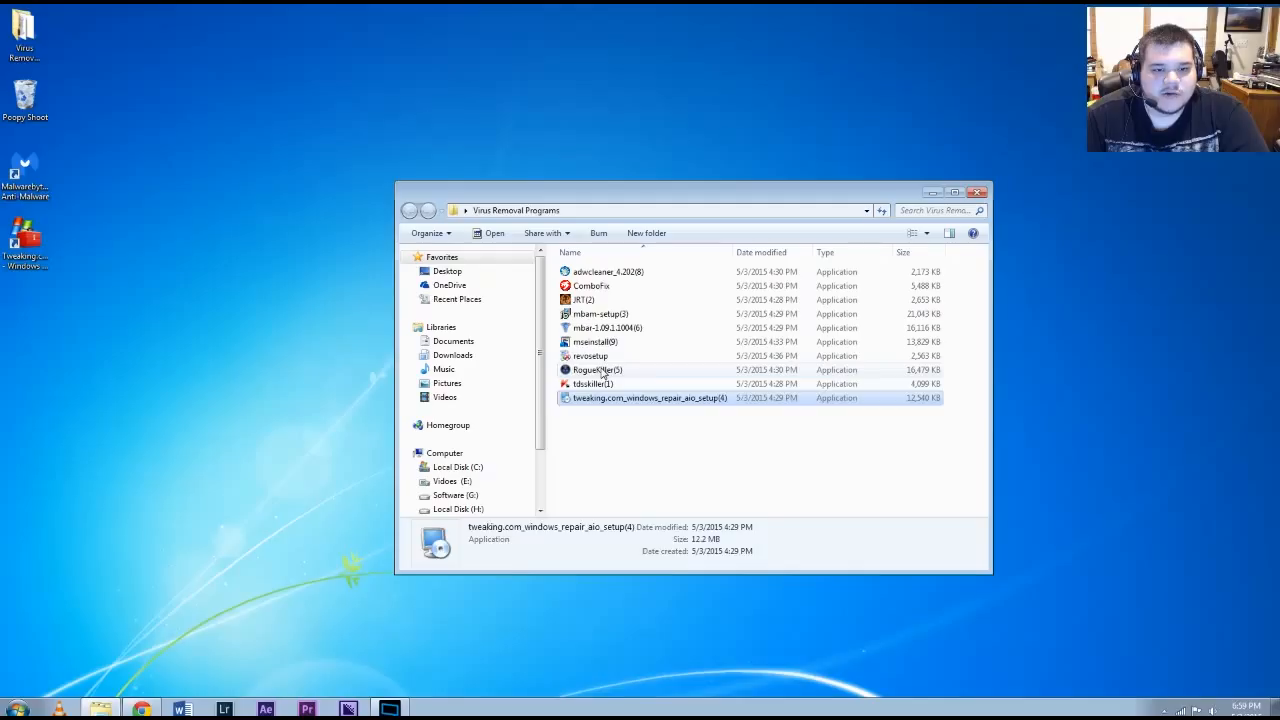
Step: Run RogueKiller(5), look through its Registry, Tasks, Hosts File, AntiRootkit, Files/Folders and Web Browsers result categories, and close it
{"action": "double_click", "coordinate": [600, 370]}
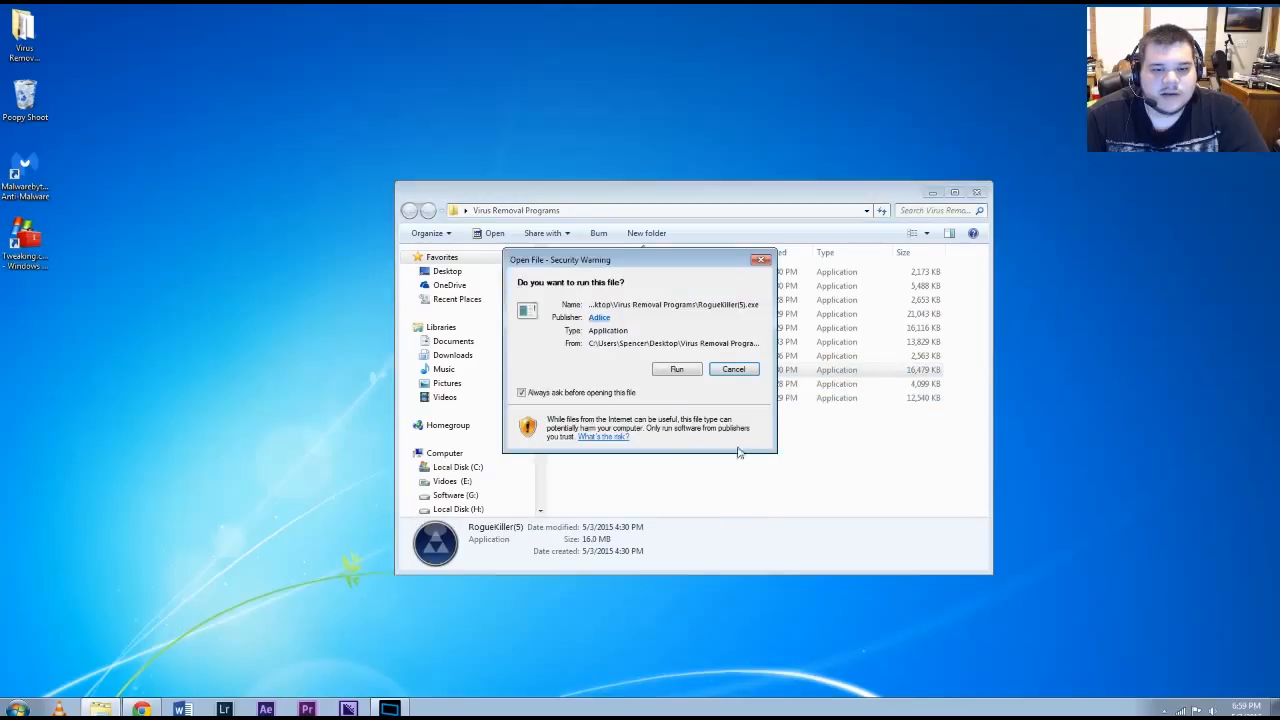
{"action": "left_click", "coordinate": [688, 371]}
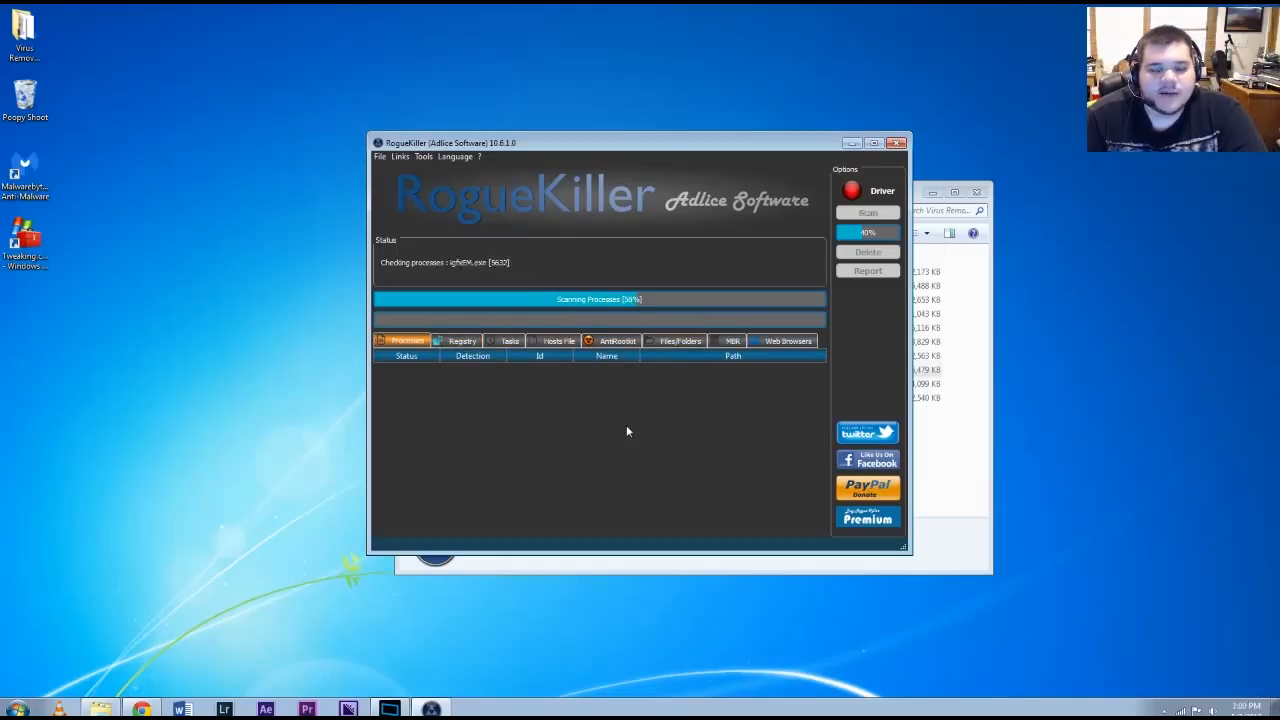
{"action": "left_click", "coordinate": [509, 341]}
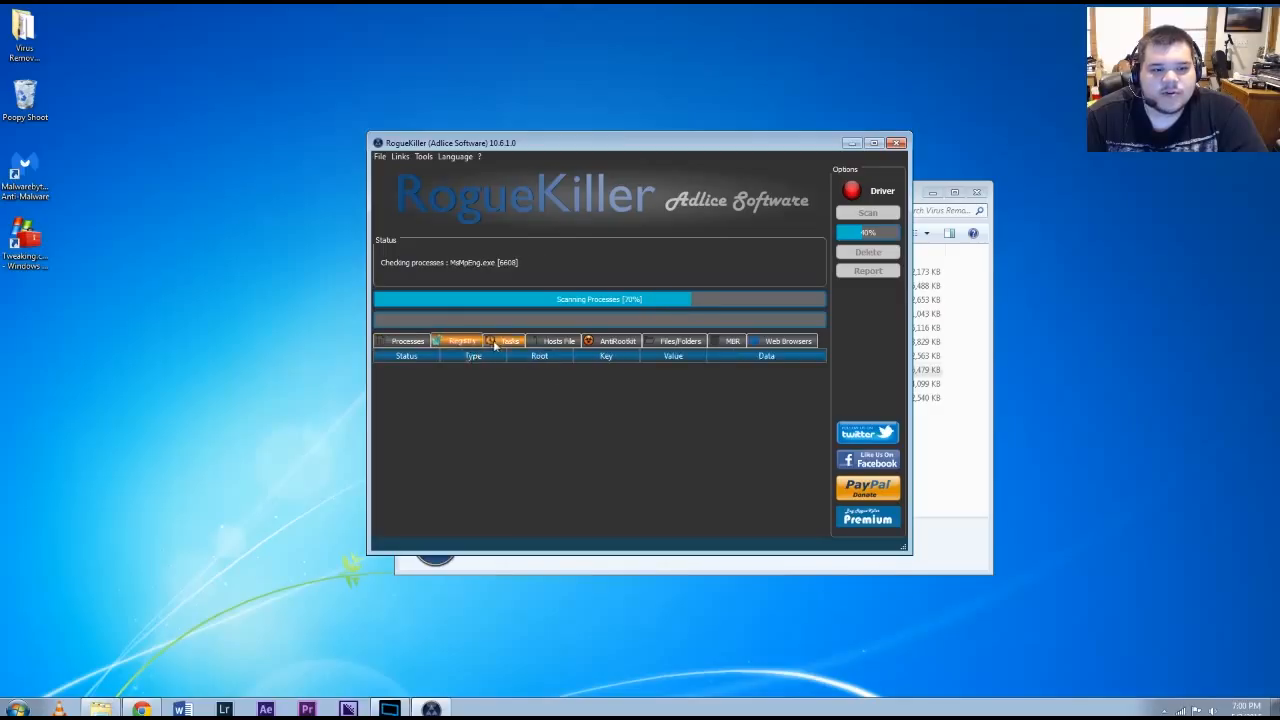
{"action": "left_click", "coordinate": [554, 344]}
{"action": "left_click", "coordinate": [622, 344]}
{"action": "left_click", "coordinate": [677, 343]}
{"action": "left_click", "coordinate": [780, 343]}
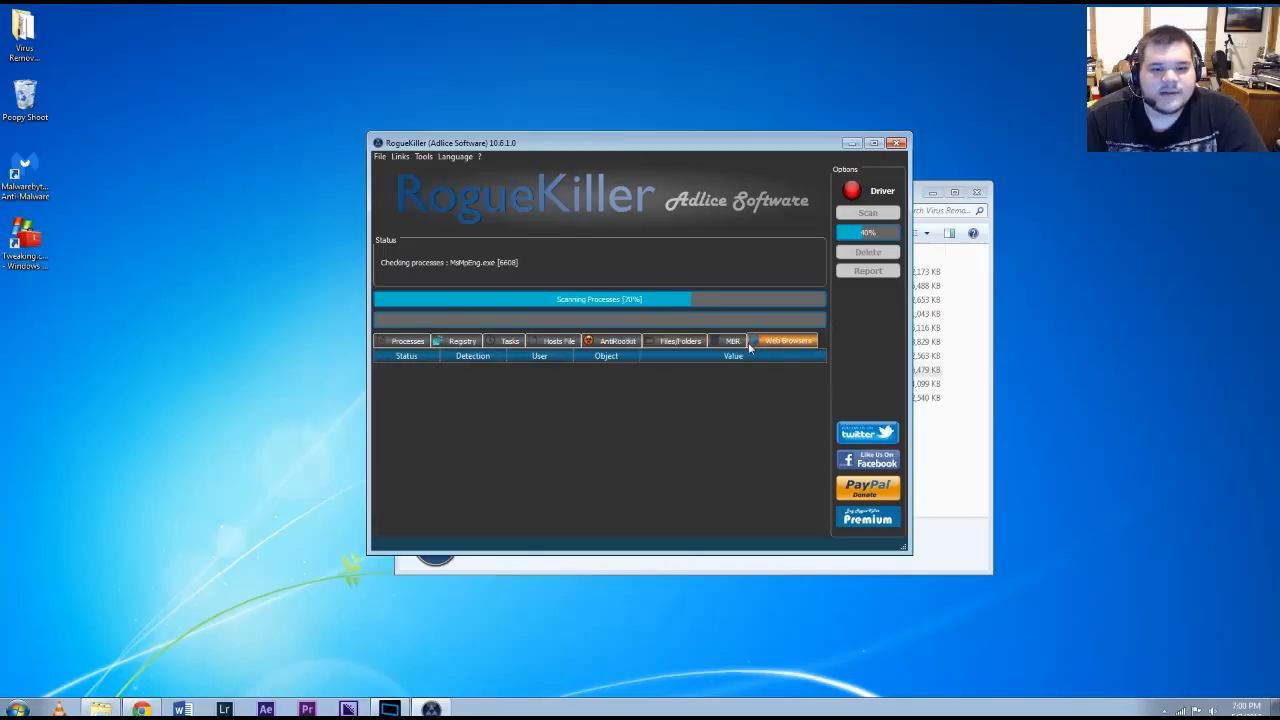
{"action": "left_click", "coordinate": [466, 343]}
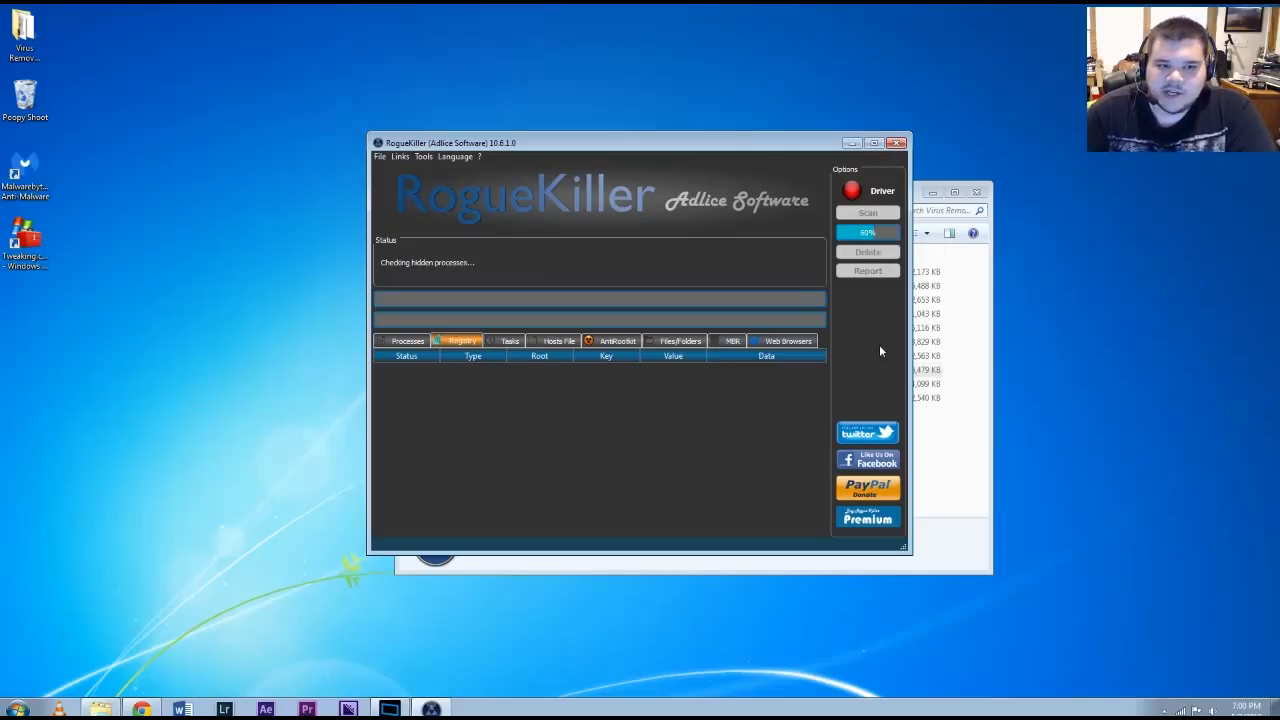
{"action": "left_click", "coordinate": [897, 143]}
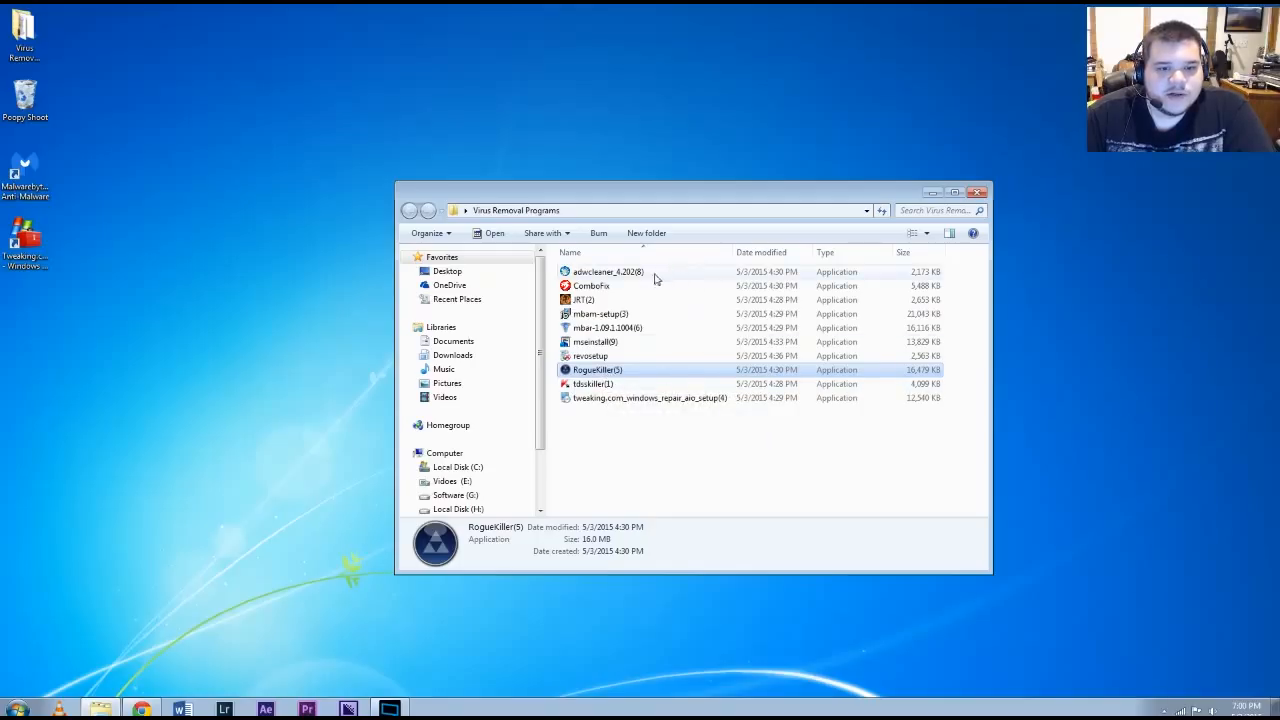
Step: Run mbar-1.09.1.1004(6) and extract Malwarebytes Anti-Rootkit to the desktop
{"action": "double_click", "coordinate": [607, 329]}
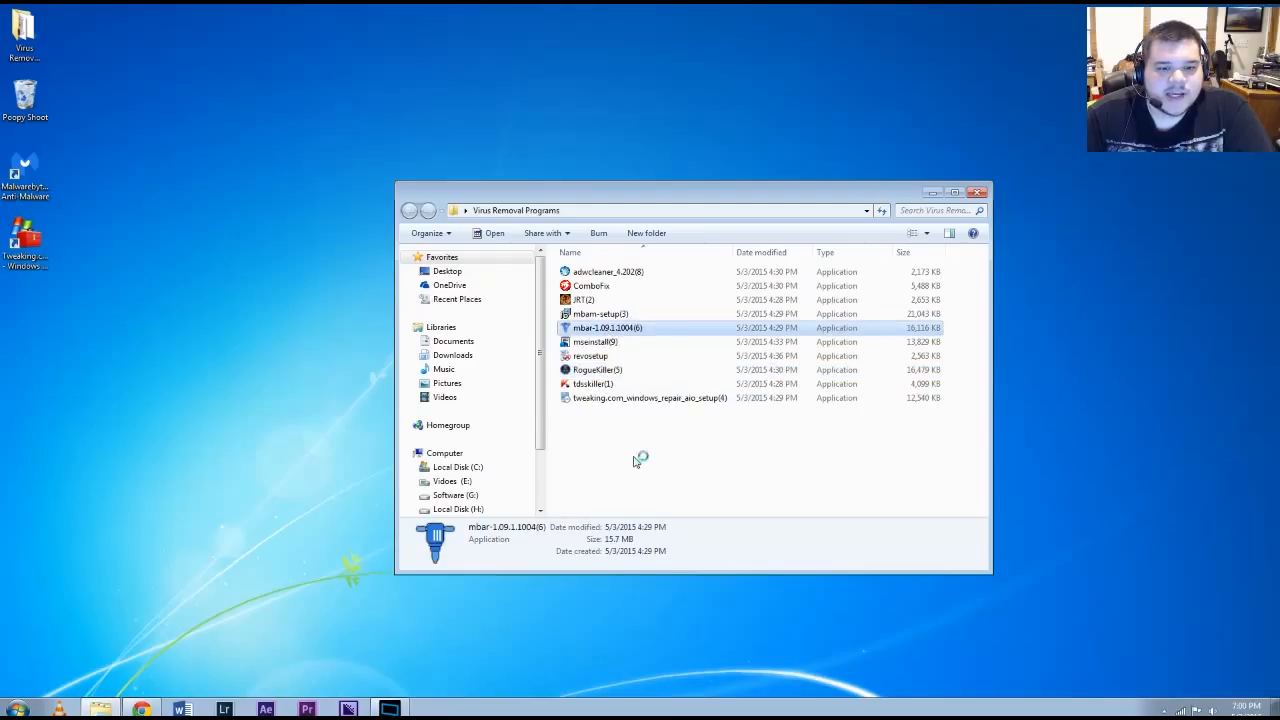
{"action": "left_click", "coordinate": [686, 373]}
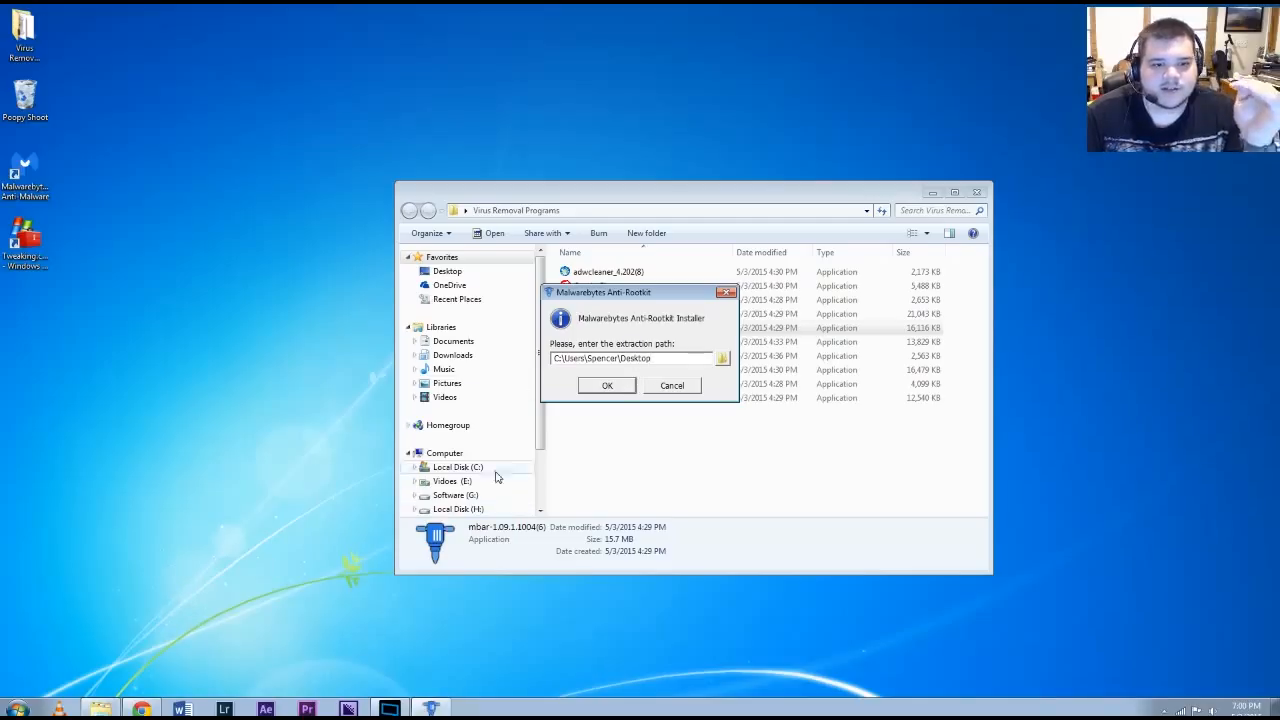
{"action": "left_click", "coordinate": [607, 387]}
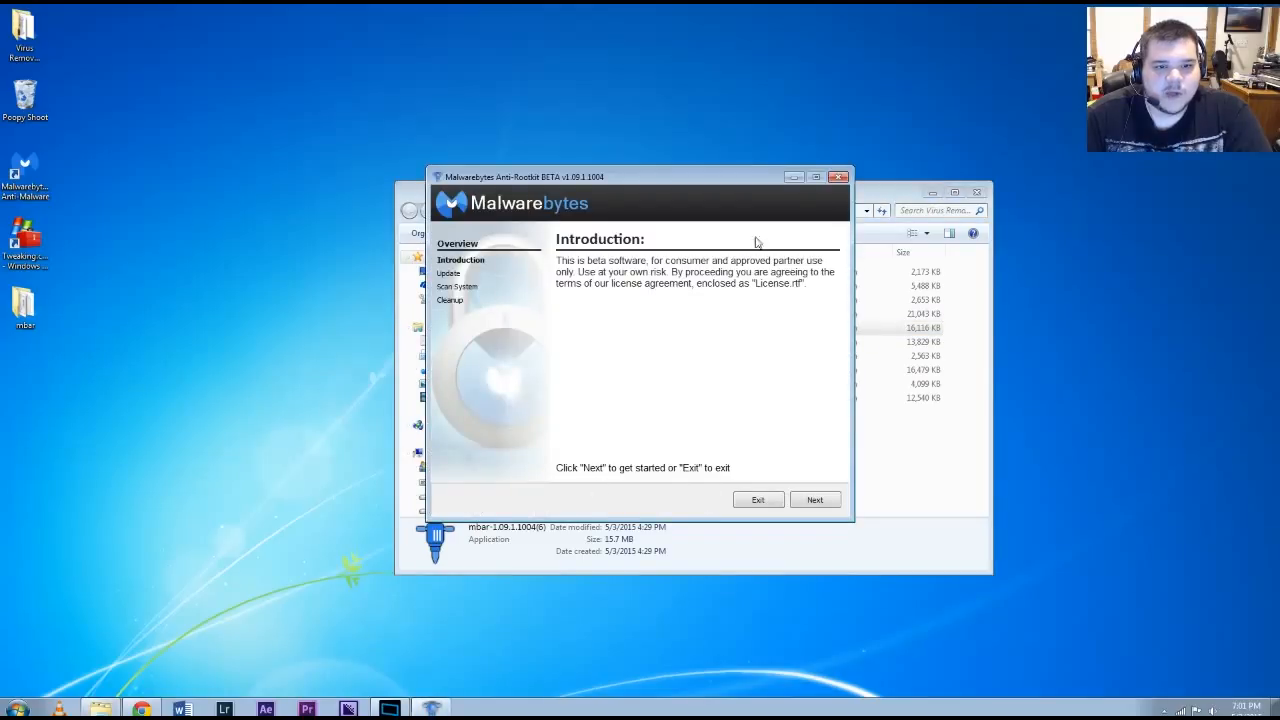
Step: Update the Malwarebytes Anti-Rootkit database, go on to the system scan page, and close the program without scanning
{"action": "left_click", "coordinate": [816, 500]}
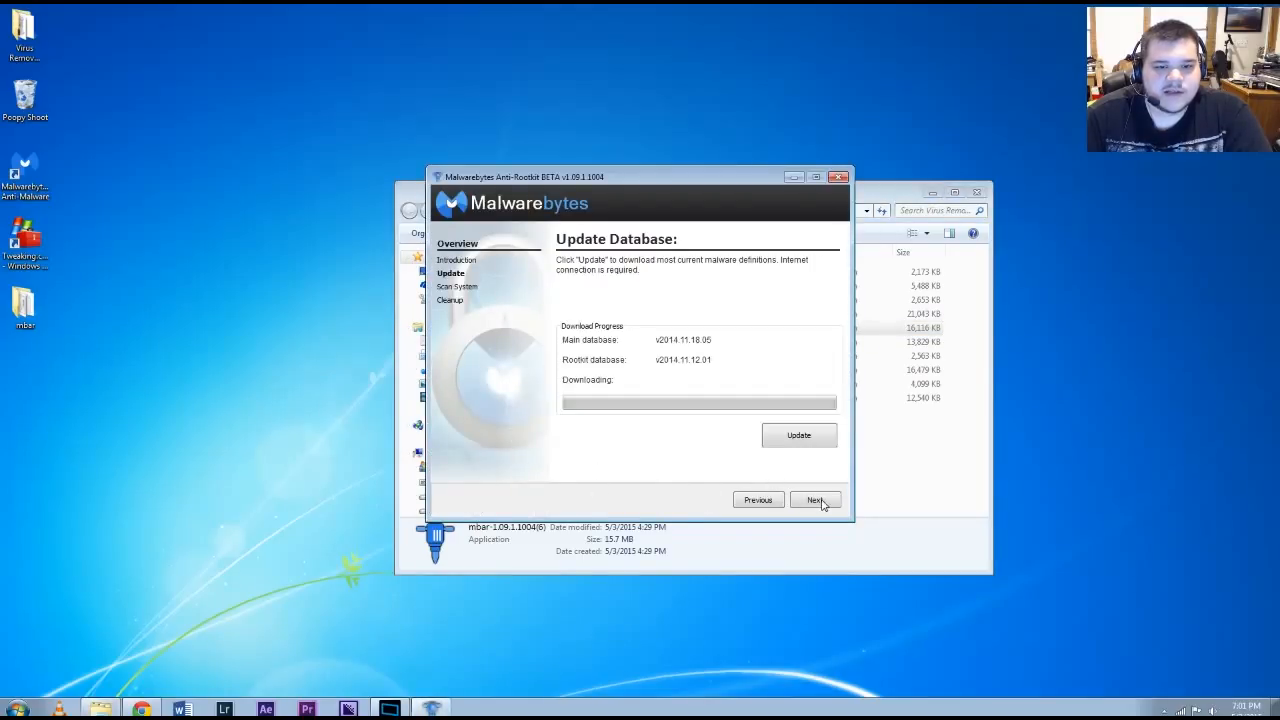
{"action": "left_click", "coordinate": [797, 438]}
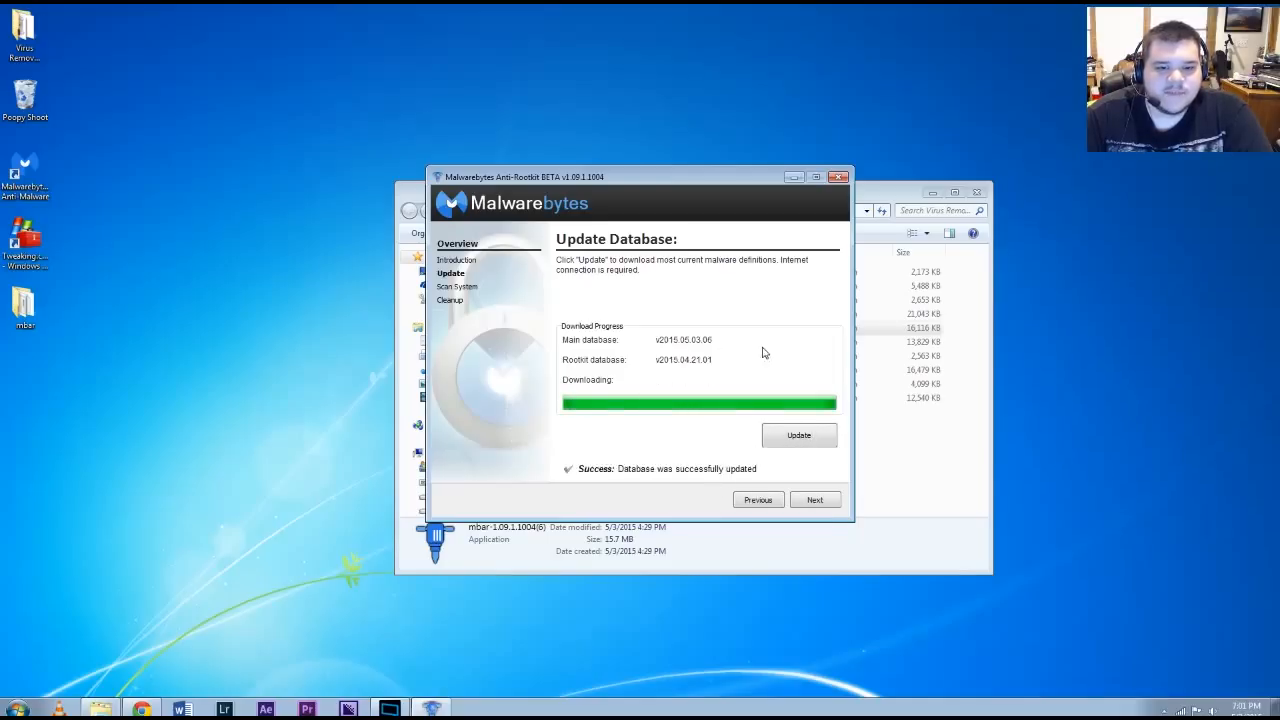
{"action": "left_click", "coordinate": [827, 502]}
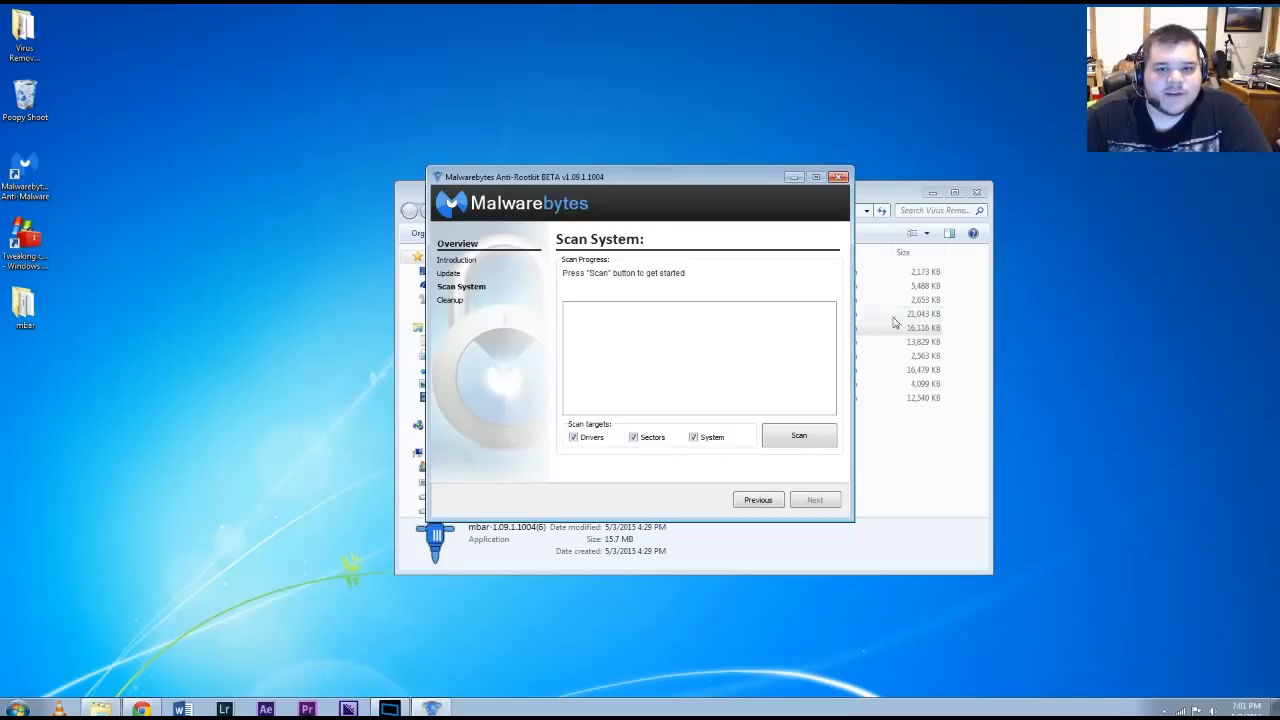
{"action": "left_click", "coordinate": [838, 178]}
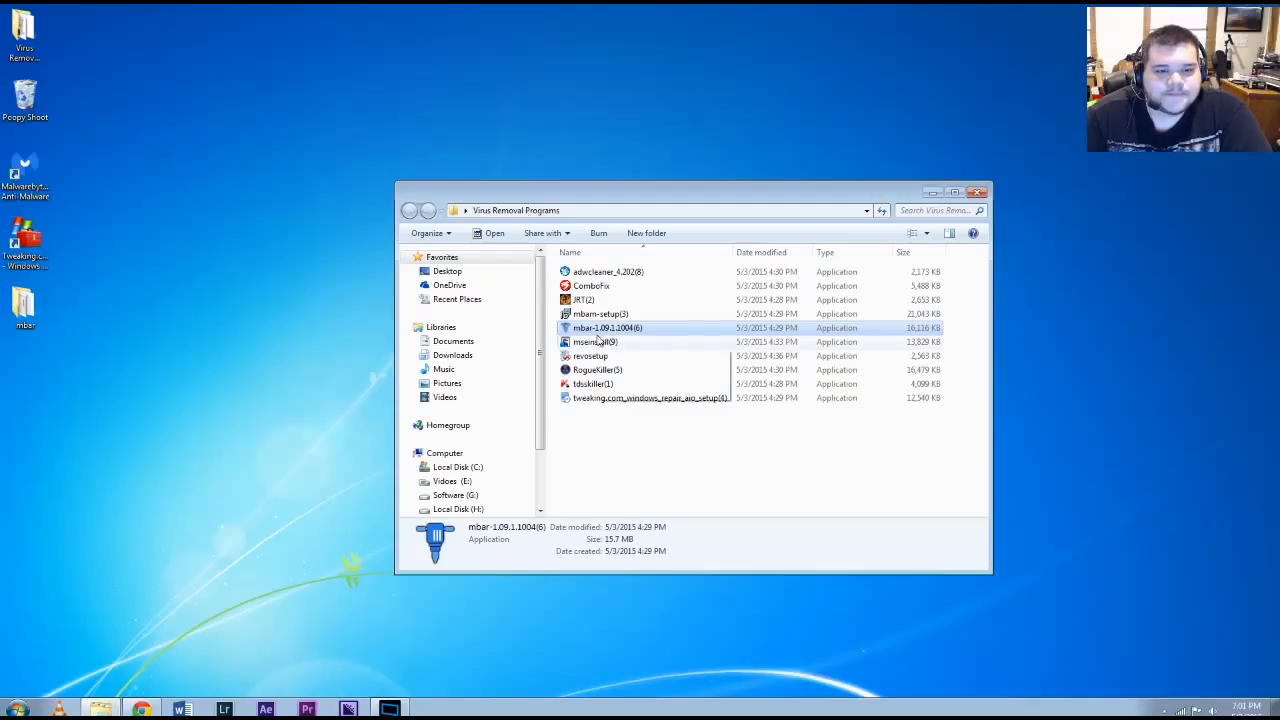
Step: Run ComboFix from the Virus Removal Programs folder and acknowledge its active-scanner warning
{"action": "double_click", "coordinate": [592, 286]}
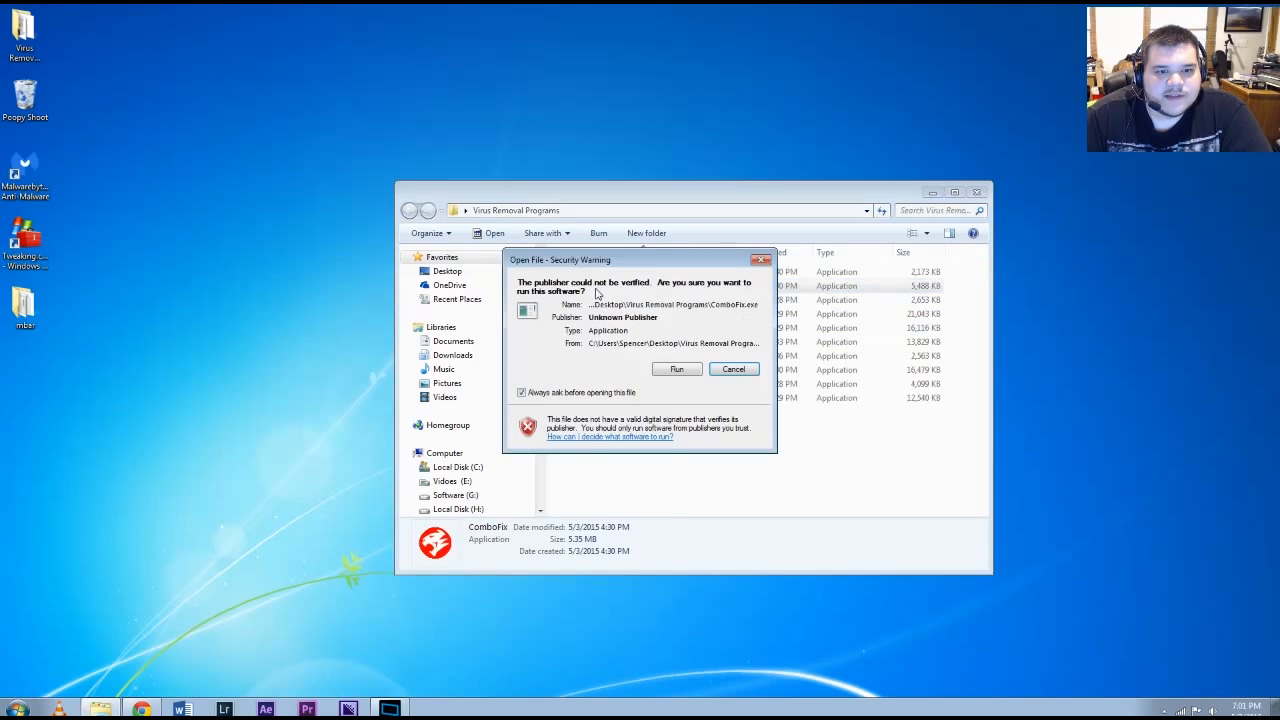
{"action": "left_click", "coordinate": [677, 369]}
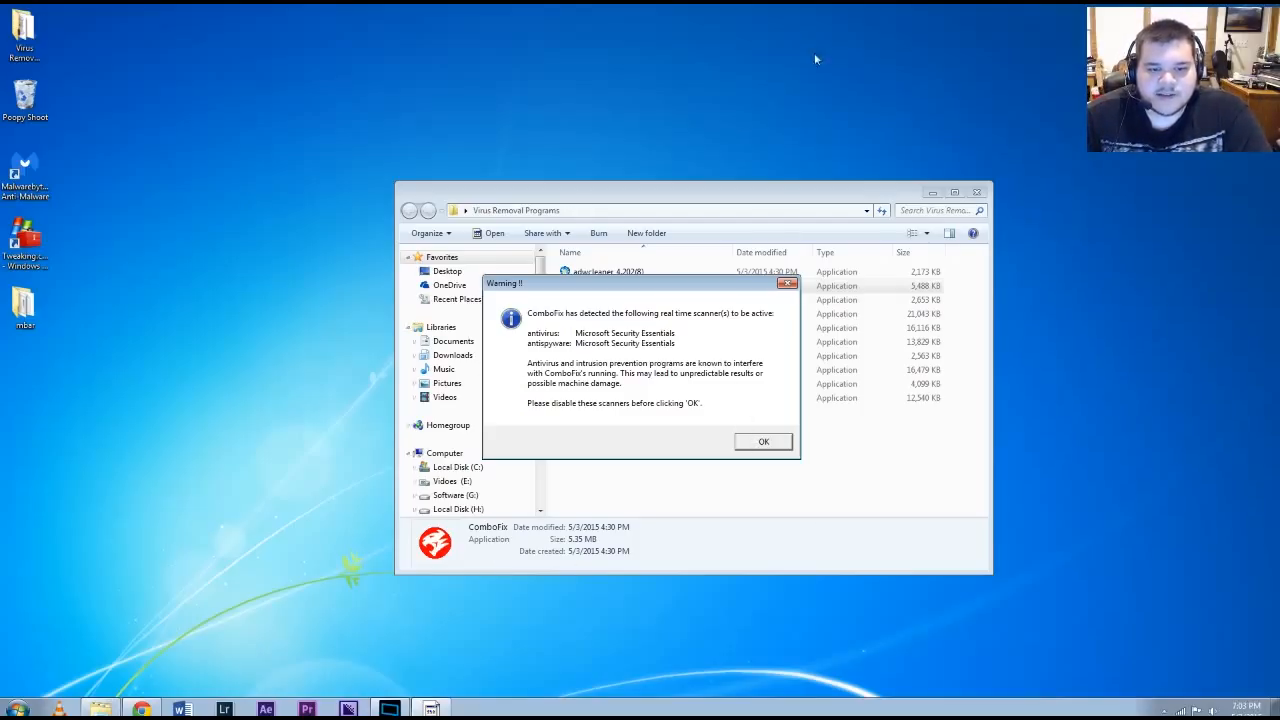
{"action": "left_click", "coordinate": [780, 443]}
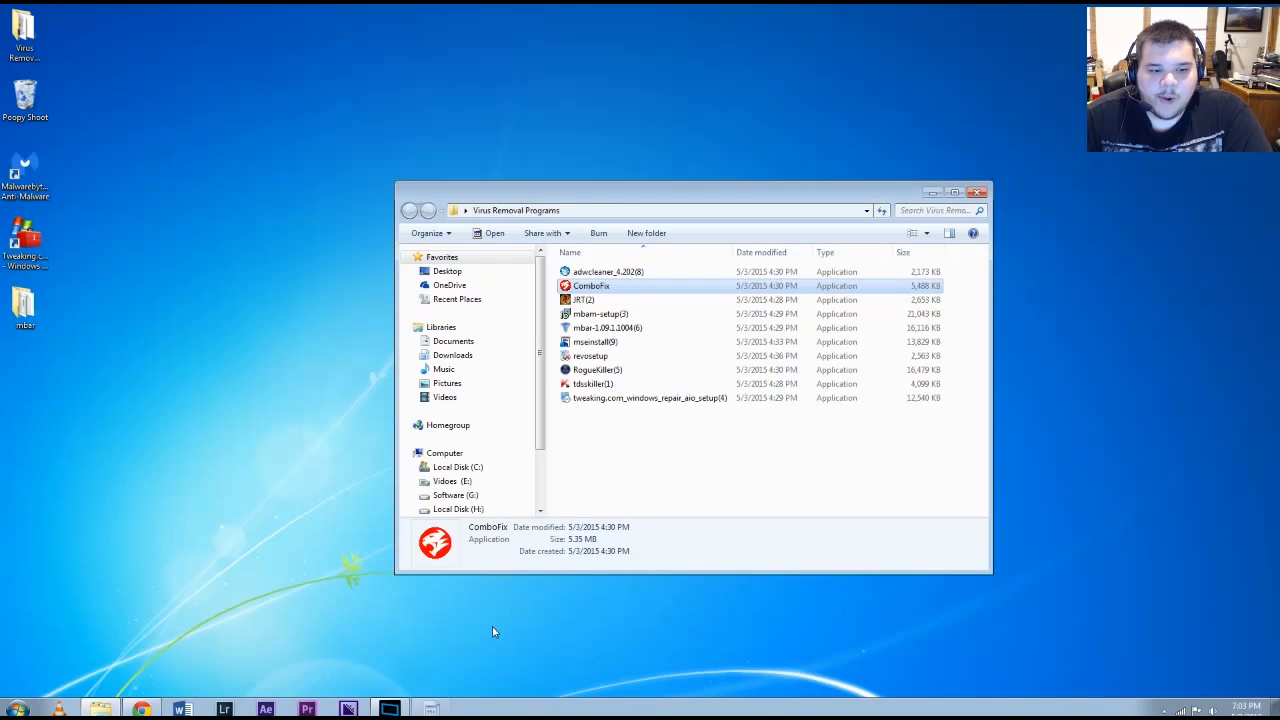
{"action": "left_click", "coordinate": [757, 417]}
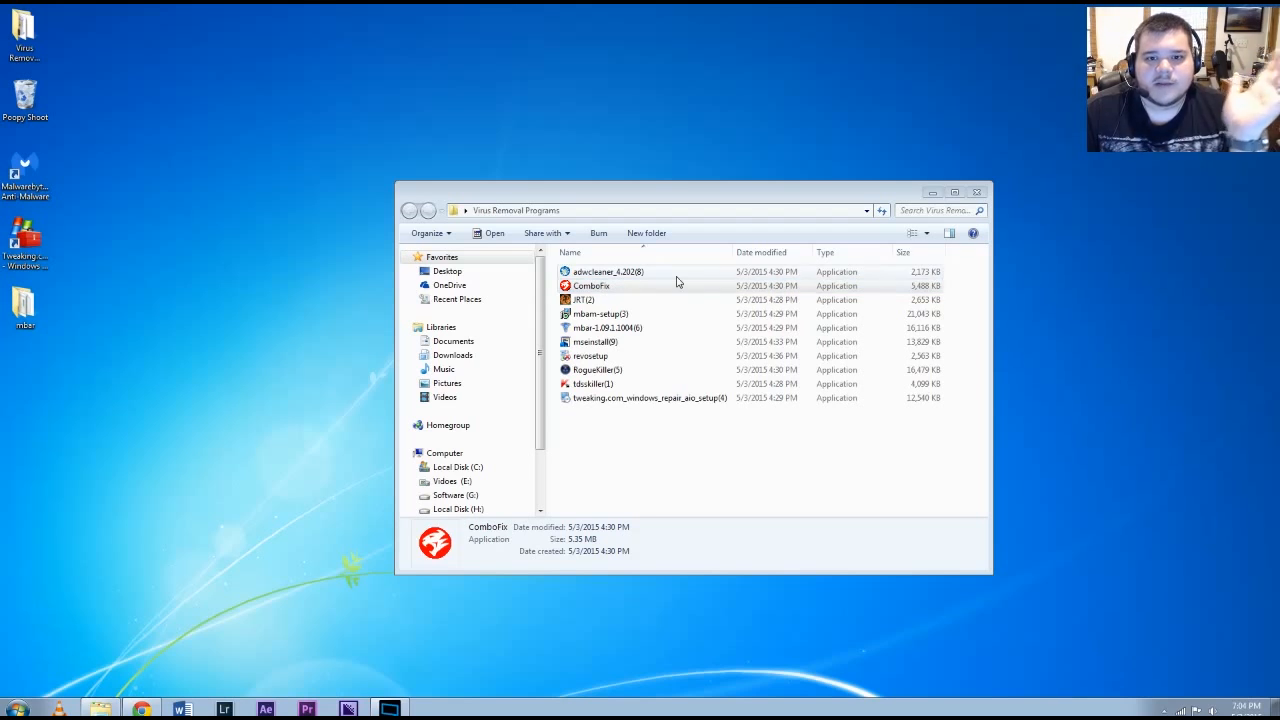
Step: Run adwcleaner_4.202(8), decline opening the download page for the latest version, and start a scan
{"action": "double_click", "coordinate": [621, 273]}
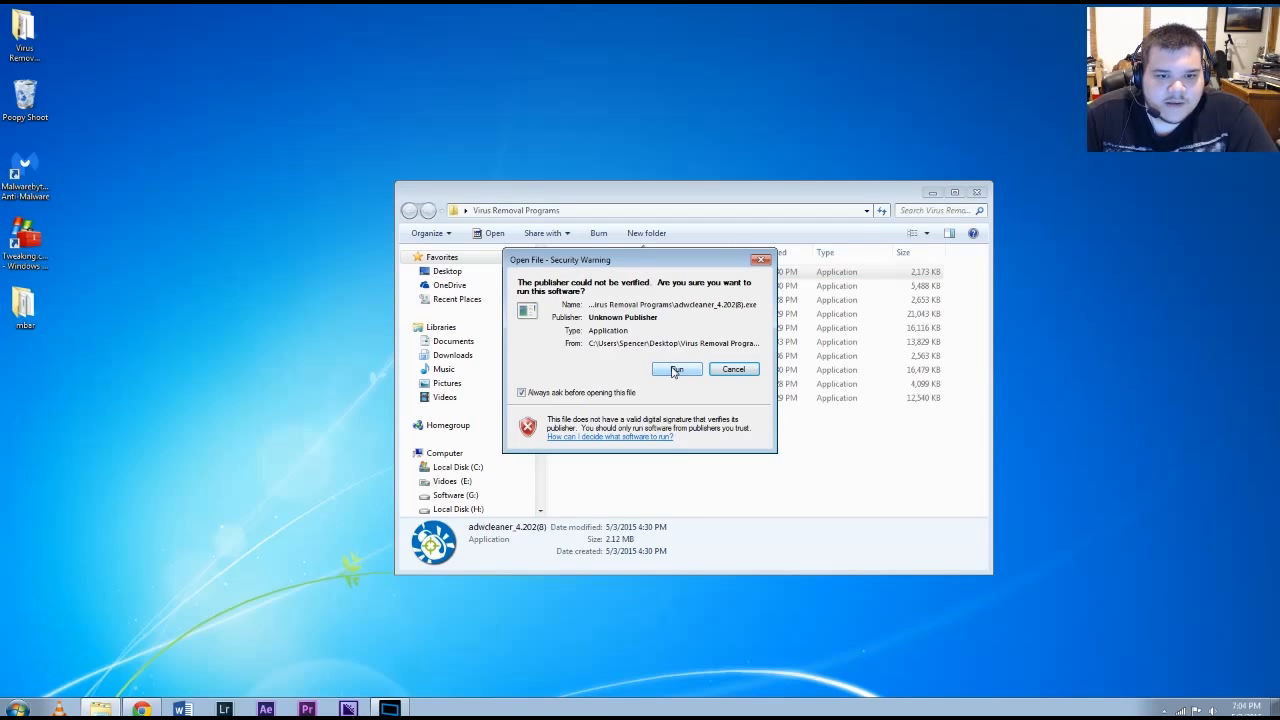
{"action": "left_click", "coordinate": [689, 372]}
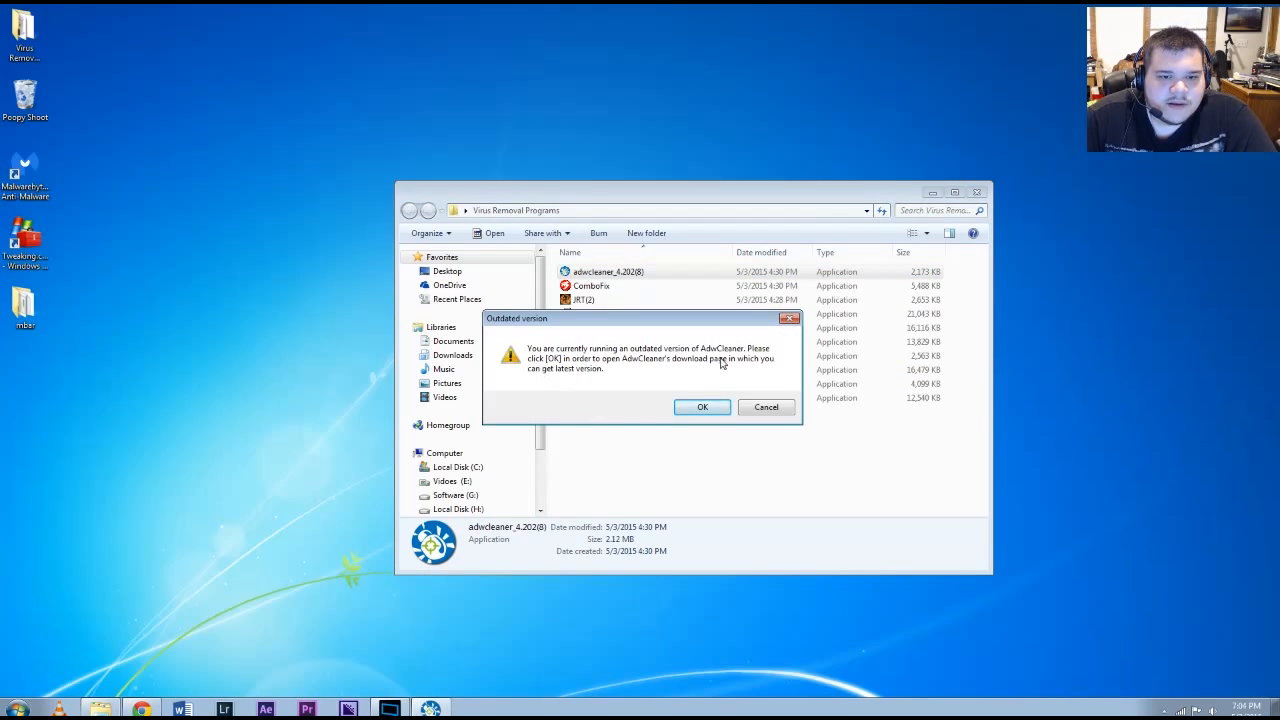
{"action": "left_click", "coordinate": [766, 408]}
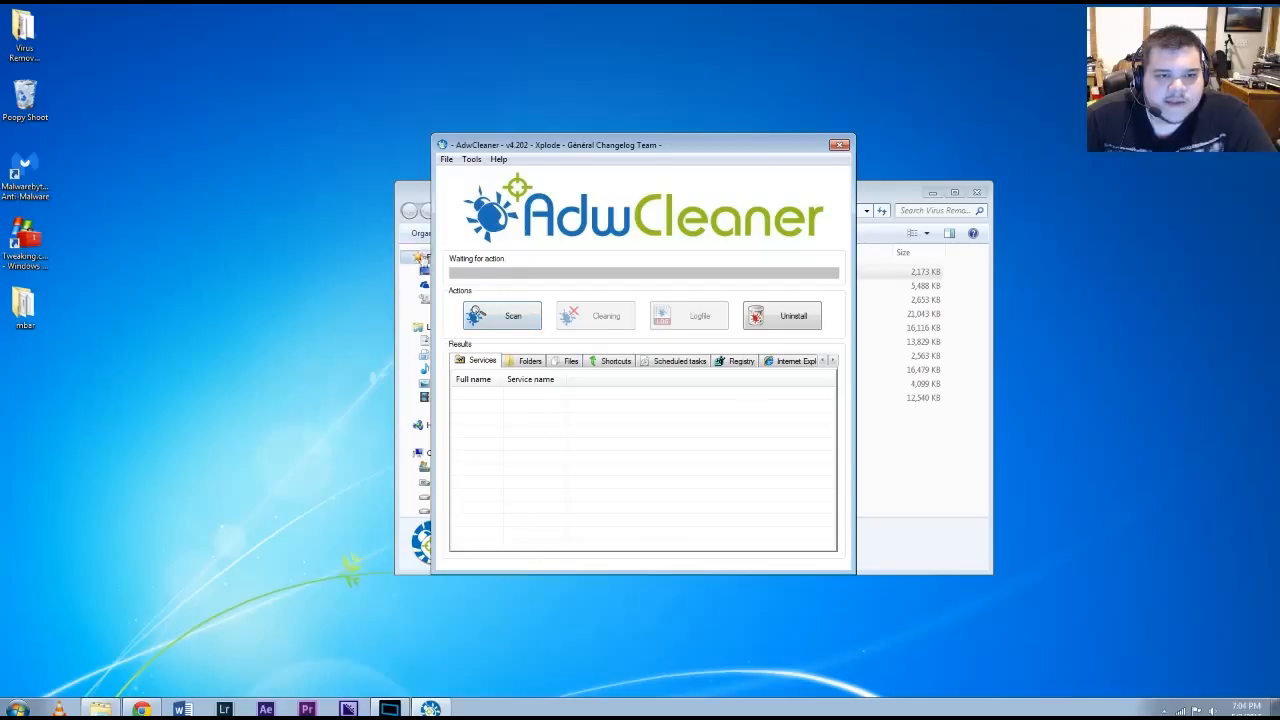
{"action": "left_click", "coordinate": [513, 320]}
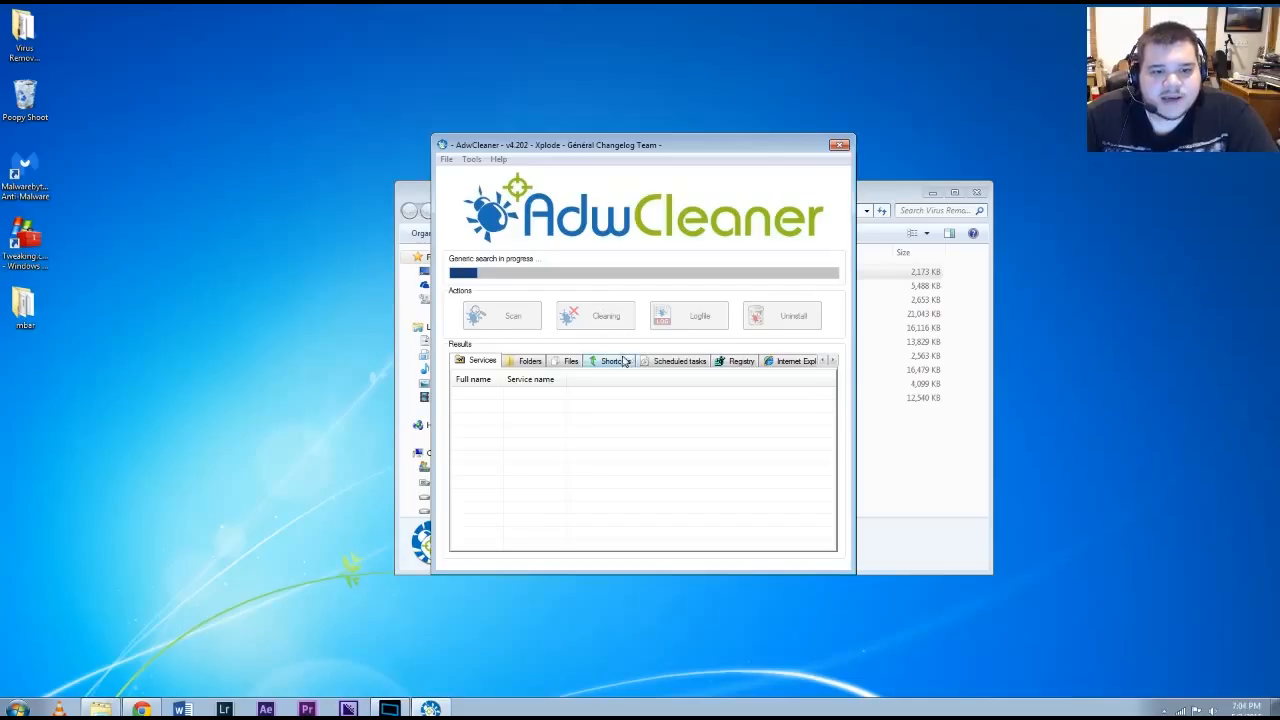
Step: Look through AdwCleaner's result categories during the scan and widen the window slightly to show more of them
{"action": "left_click", "coordinate": [528, 361]}
{"action": "left_click", "coordinate": [569, 361]}
{"action": "left_click", "coordinate": [614, 361]}
{"action": "left_click", "coordinate": [679, 361]}
{"action": "left_click", "coordinate": [740, 361]}
{"action": "left_click", "coordinate": [795, 360]}
{"action": "left_click", "coordinate": [823, 361]}
{"action": "left_click", "coordinate": [831, 361]}
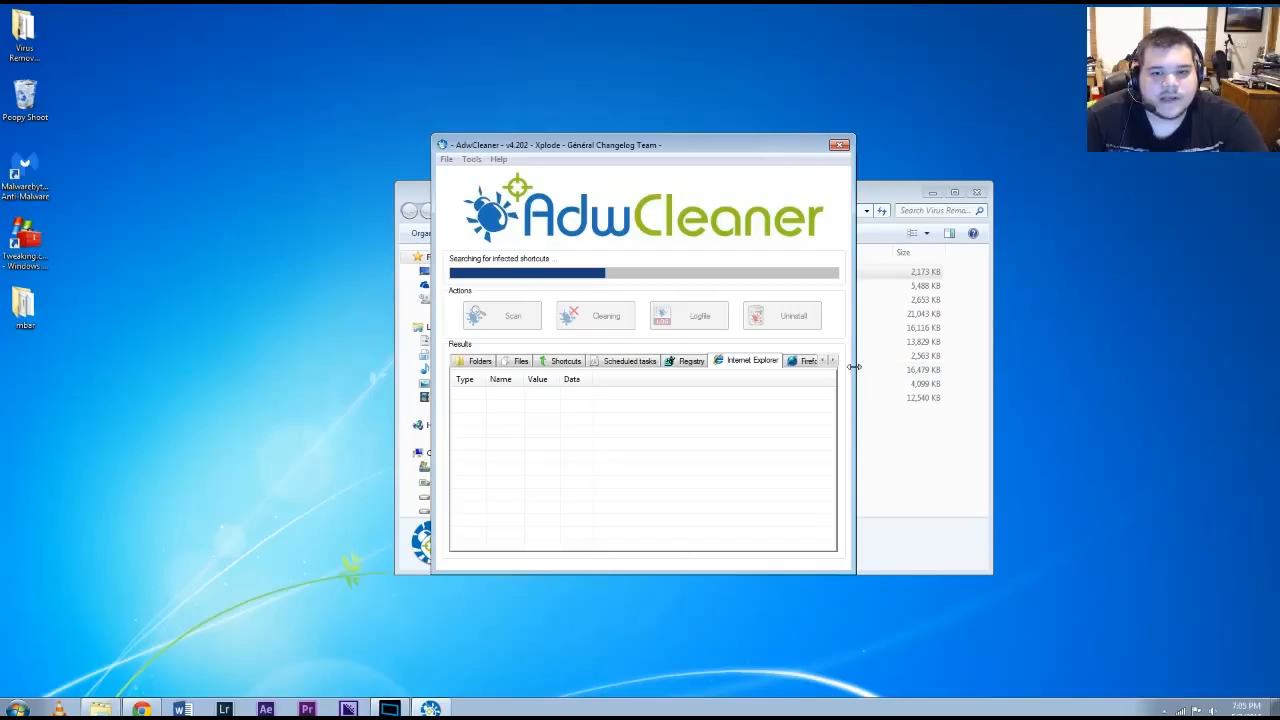
{"action": "left_click_drag", "start_coordinate": [853, 367], "coordinate": [876, 368]}
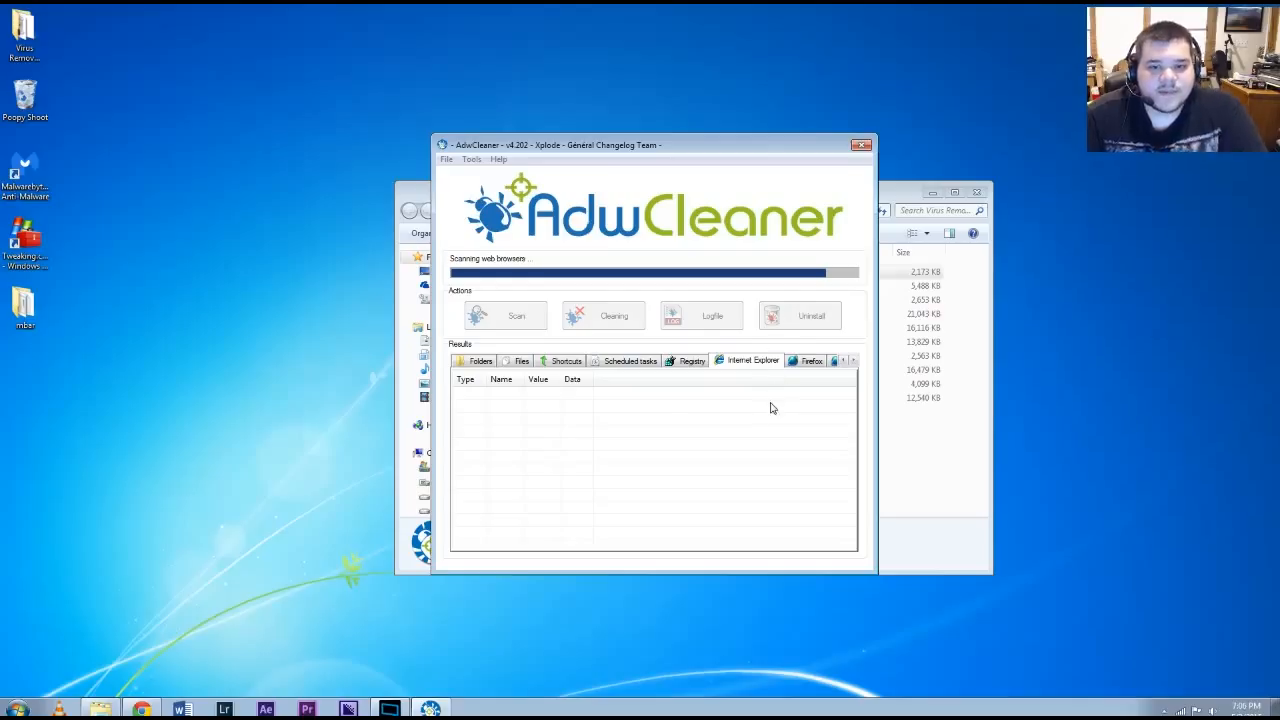
Step: Review the AdwCleaner scan results from Folders through Registry, Internet Explorer, Firefox and Chrome, and close the program without cleaning
{"action": "left_click", "coordinate": [478, 361]}
{"action": "left_click", "coordinate": [517, 361]}
{"action": "left_click", "coordinate": [579, 370]}
{"action": "left_click", "coordinate": [626, 370]}
{"action": "left_click", "coordinate": [689, 370]}
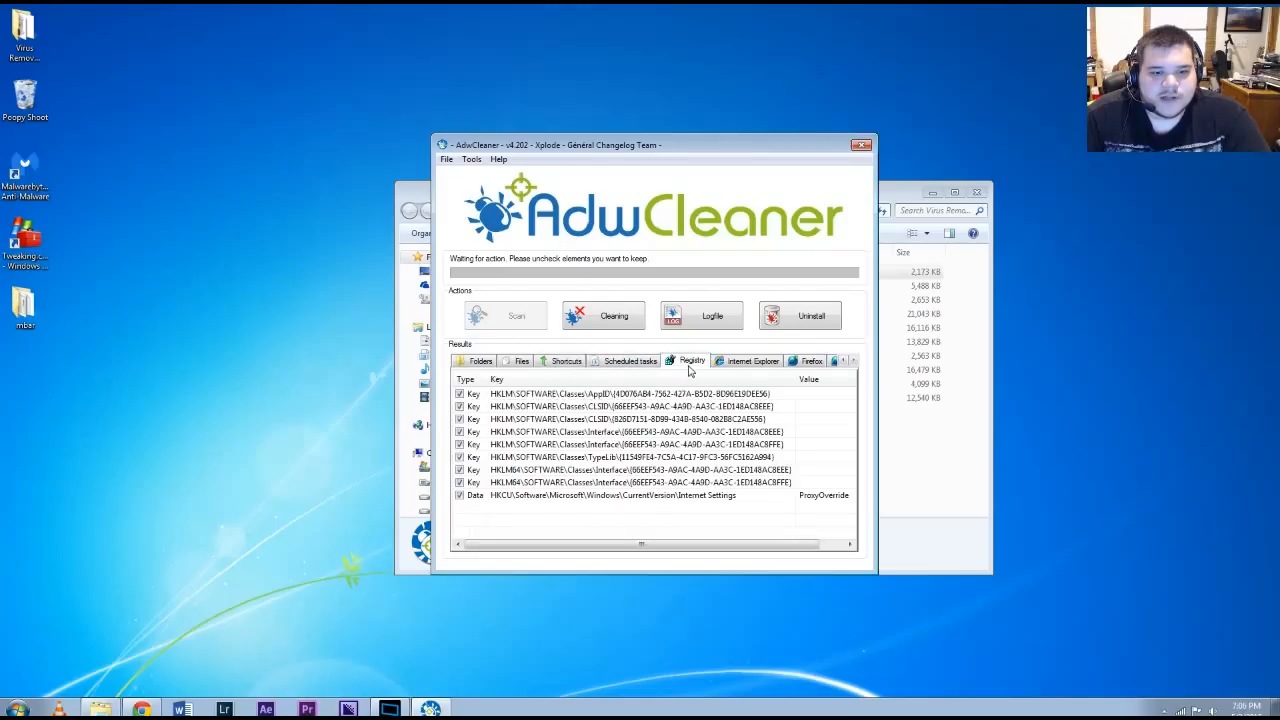
{"action": "left_click", "coordinate": [752, 361]}
{"action": "left_click", "coordinate": [808, 361]}
{"action": "left_click", "coordinate": [836, 361]}
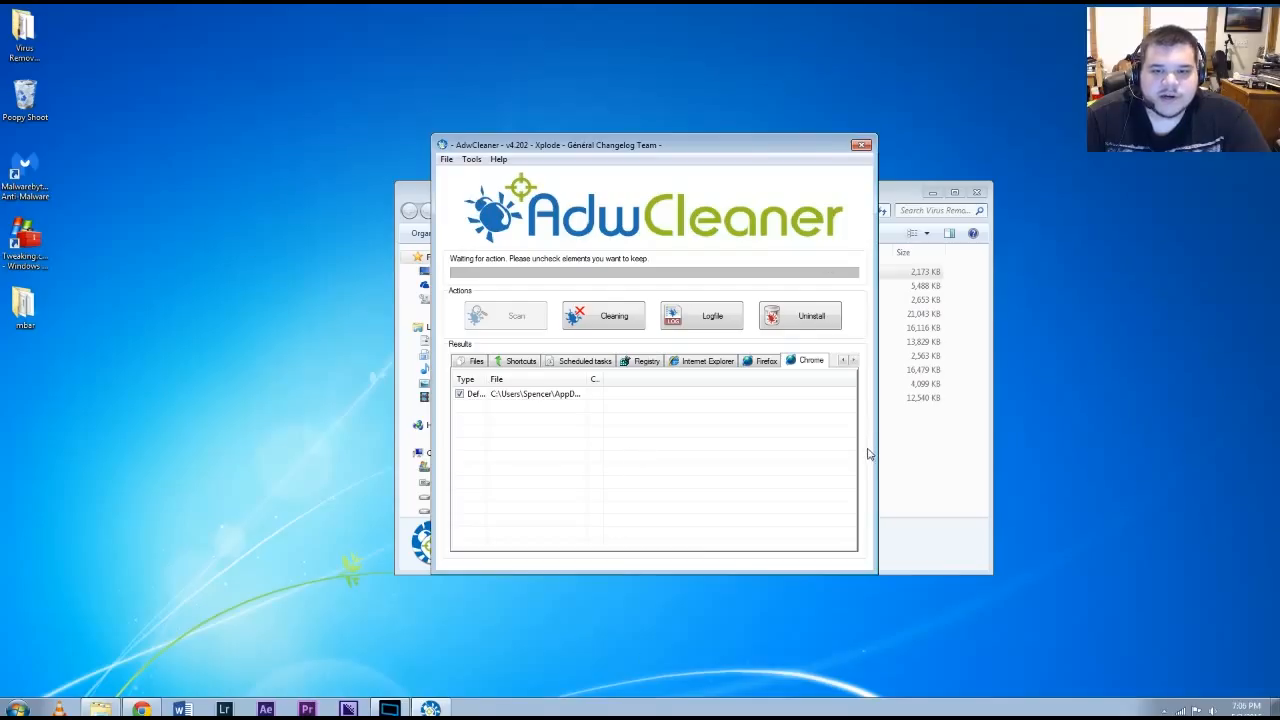
{"action": "left_click", "coordinate": [861, 145]}
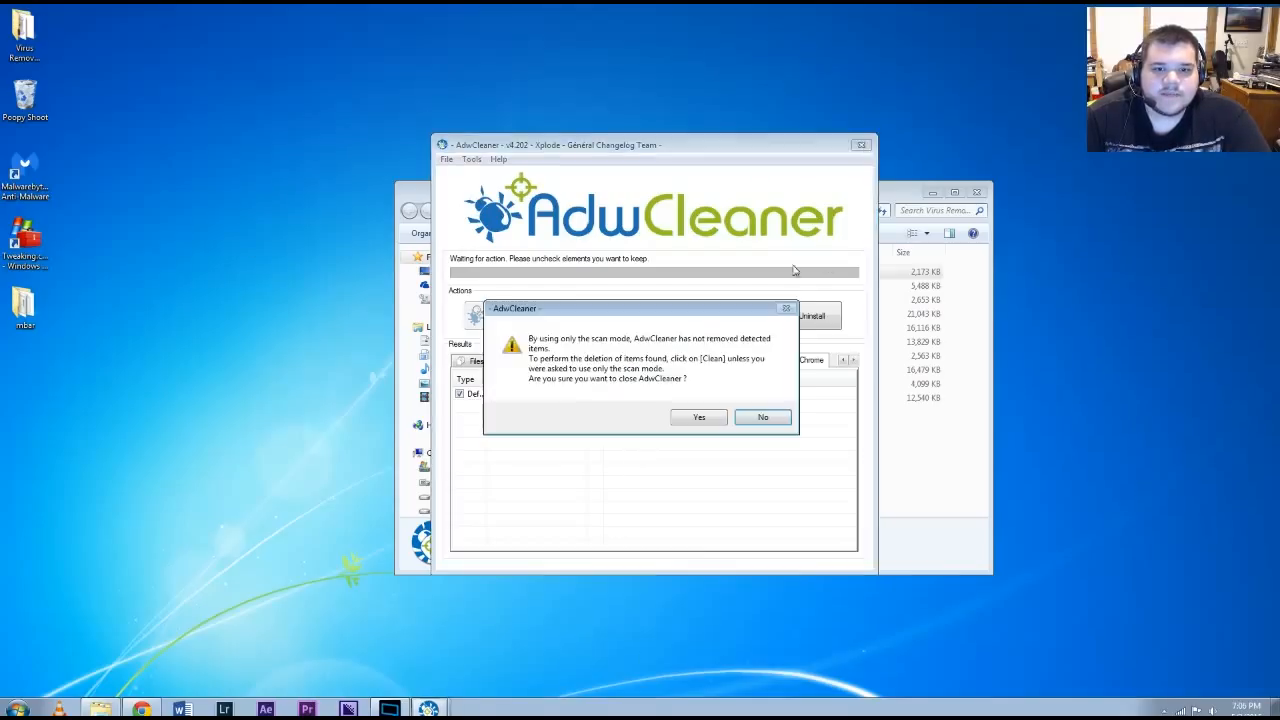
{"action": "left_click", "coordinate": [703, 416]}
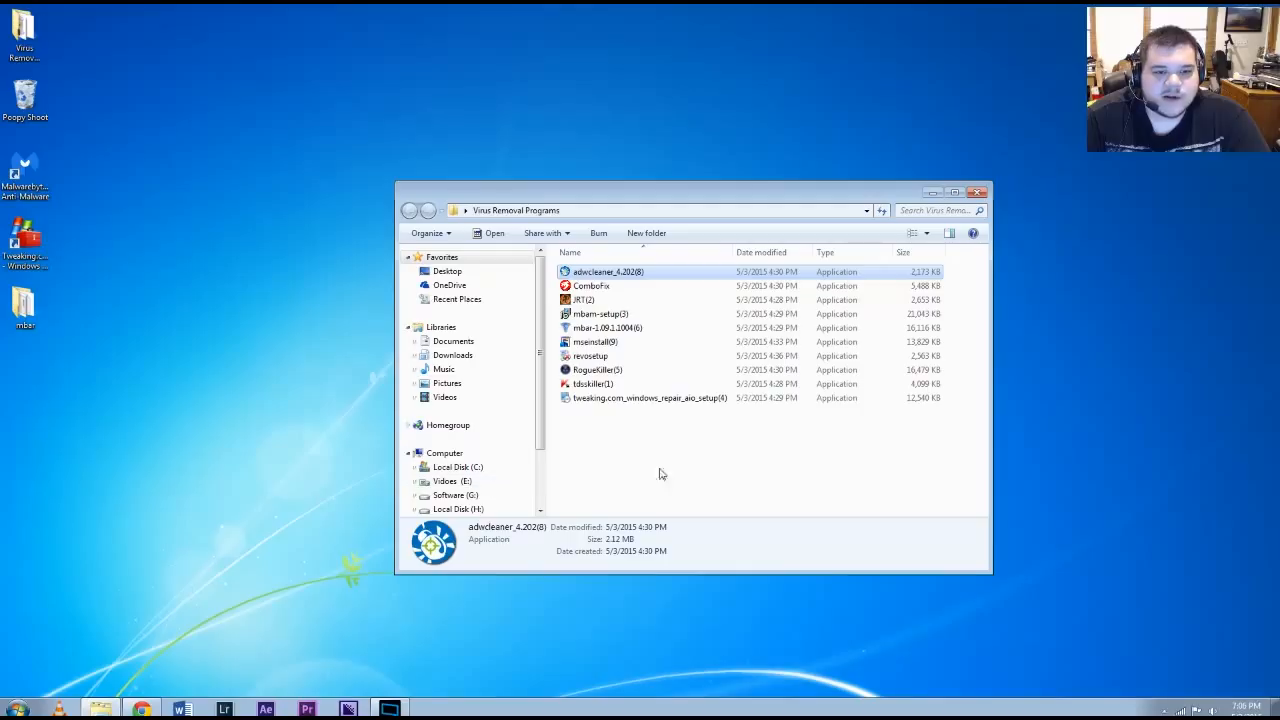
Step: Select all the removal tools in the Virus Removal Programs folder, clear the selection, and close the folder
{"action": "key", "text": "ctrl+a"}
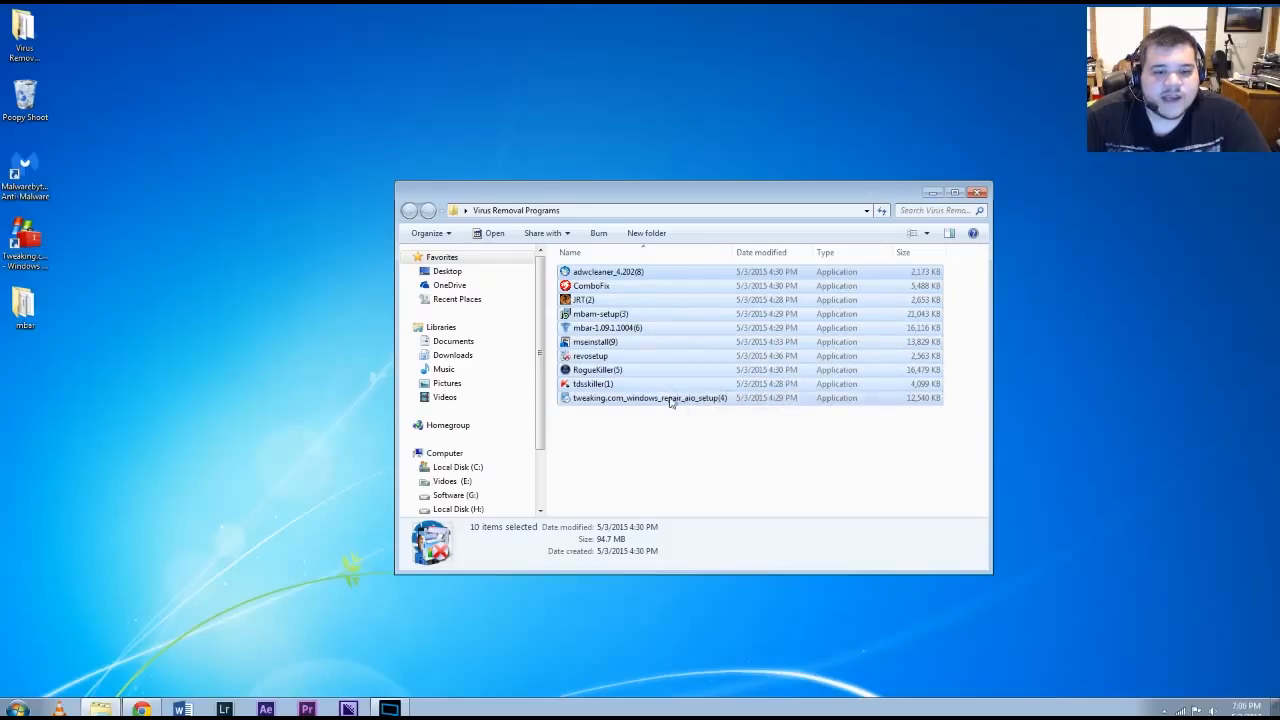
{"action": "left_click", "coordinate": [752, 443]}
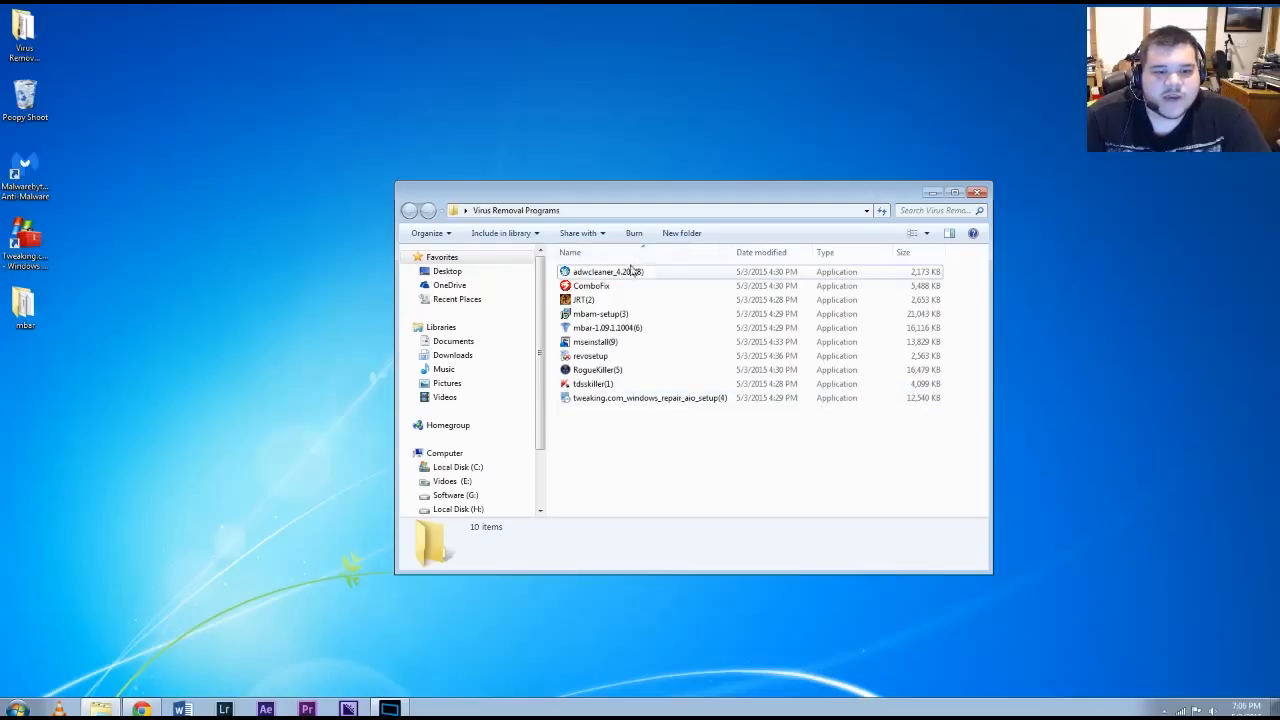
{"action": "left_click", "coordinate": [977, 194]}
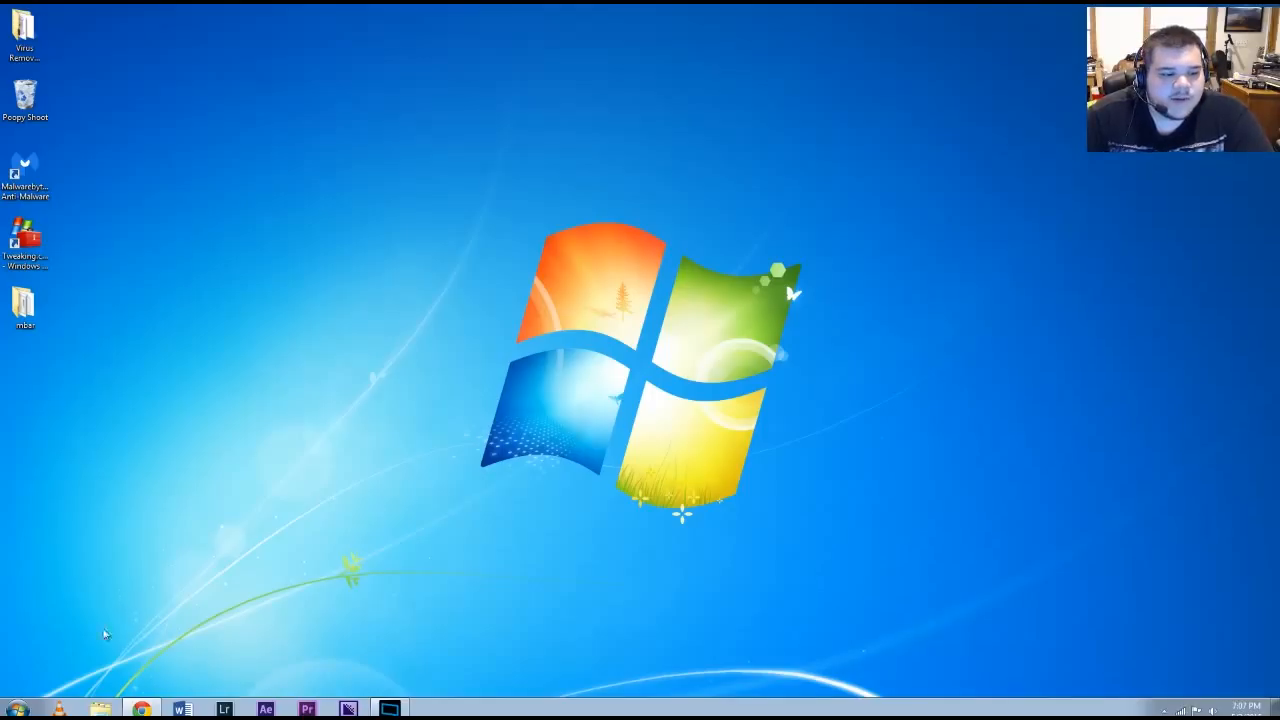
Step: Open System Configuration by running msconfig
{"action": "left_click", "coordinate": [20, 708]}
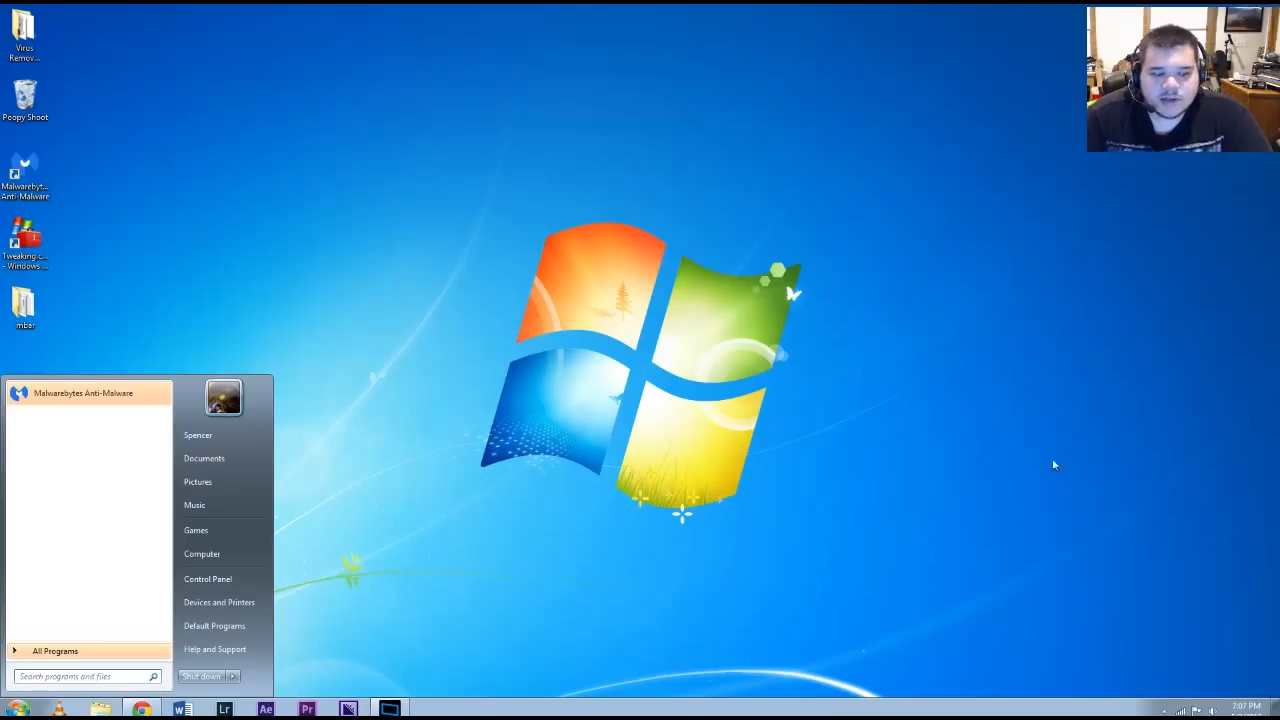
{"action": "left_click", "coordinate": [72, 679]}
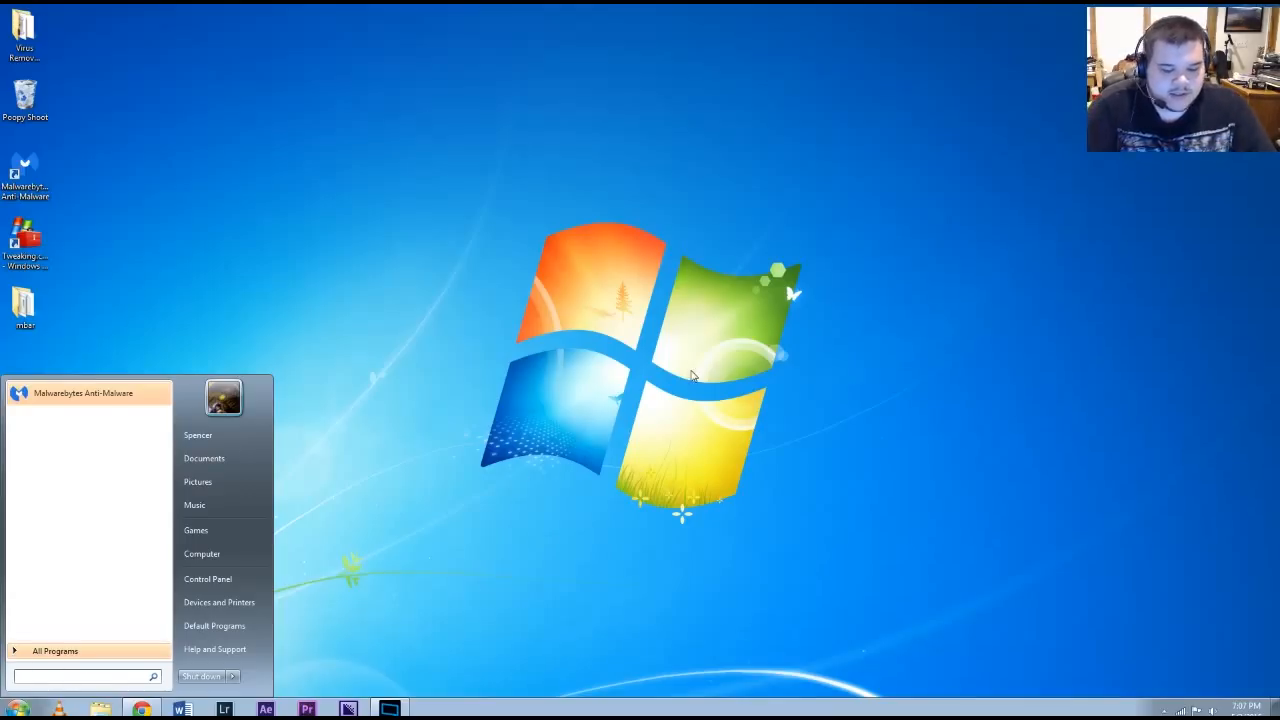
{"action": "type", "text": "msconfgi"}
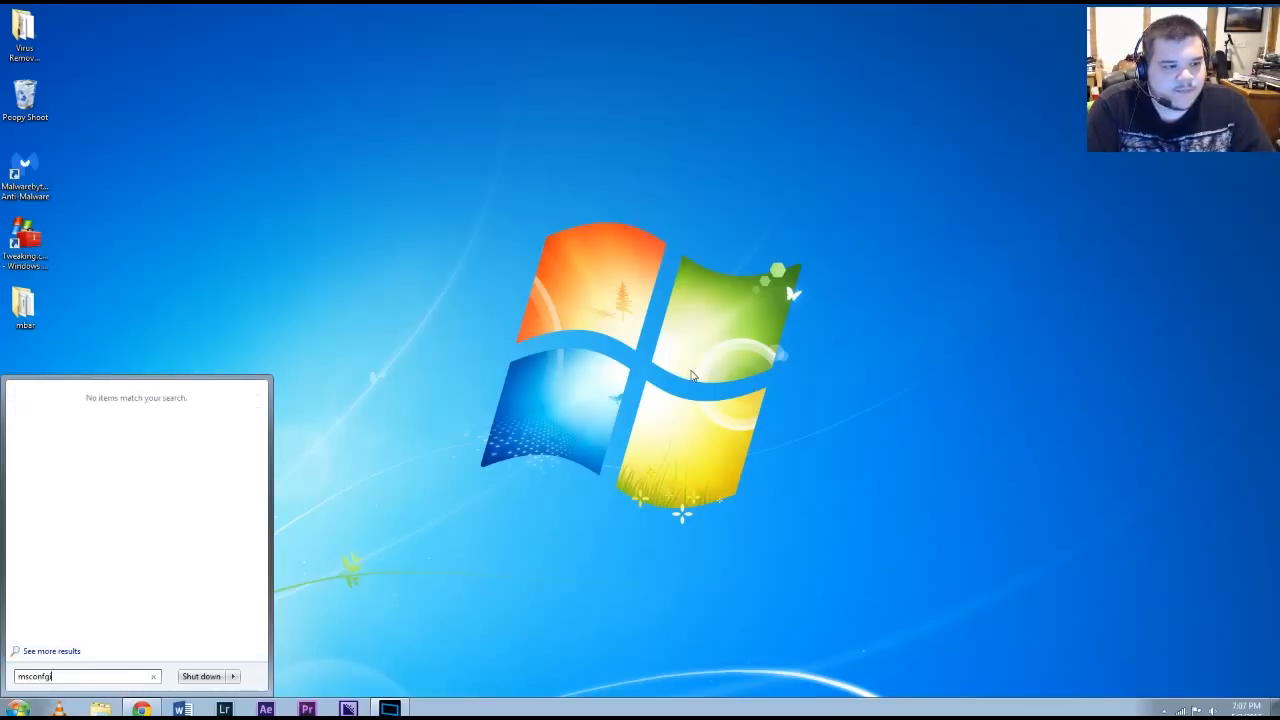
{"action": "key", "text": "BackSpace"}
{"action": "key", "text": "BackSpace"}
{"action": "type", "text": "ig"}
{"action": "key", "text": "Return"}
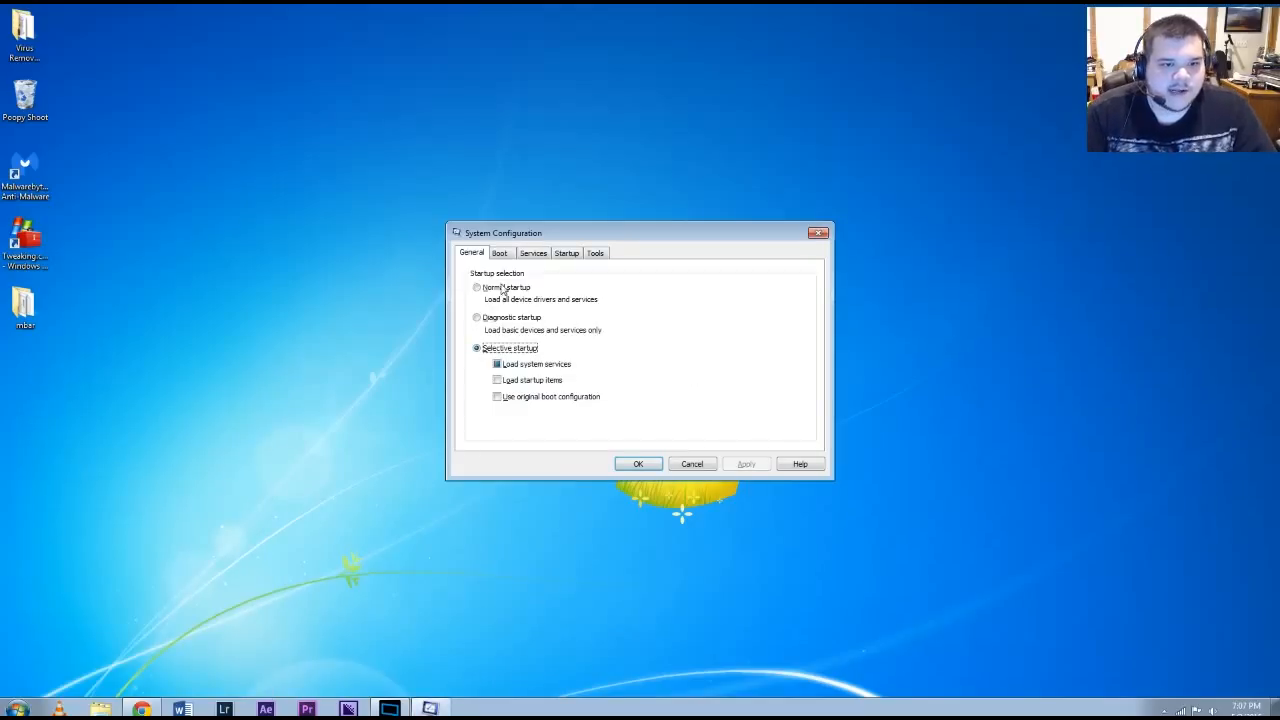
Step: Try Safe boot with the Network option, clear Safe boot again, apply, and exit System Configuration without restarting
{"action": "left_click", "coordinate": [500, 253]}
{"action": "left_click", "coordinate": [480, 381]}
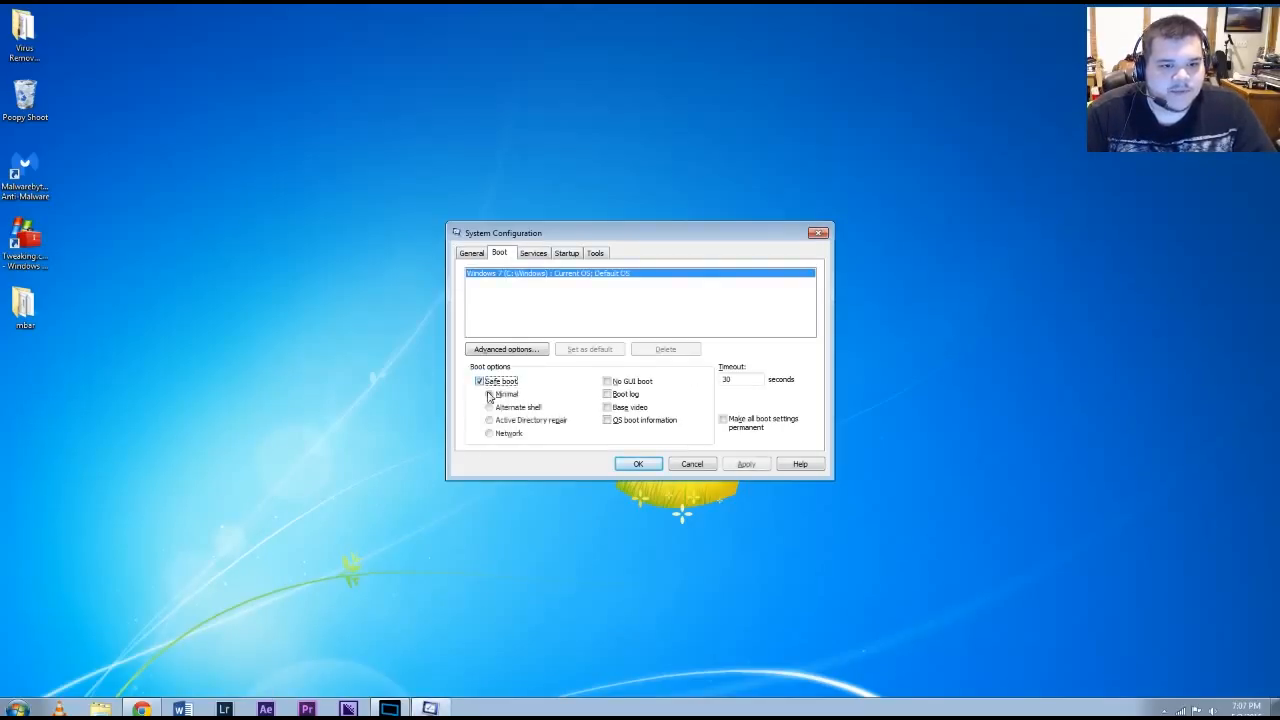
{"action": "left_click", "coordinate": [495, 433]}
{"action": "left_click", "coordinate": [505, 383]}
{"action": "left_click", "coordinate": [763, 466]}
{"action": "left_click", "coordinate": [651, 465]}
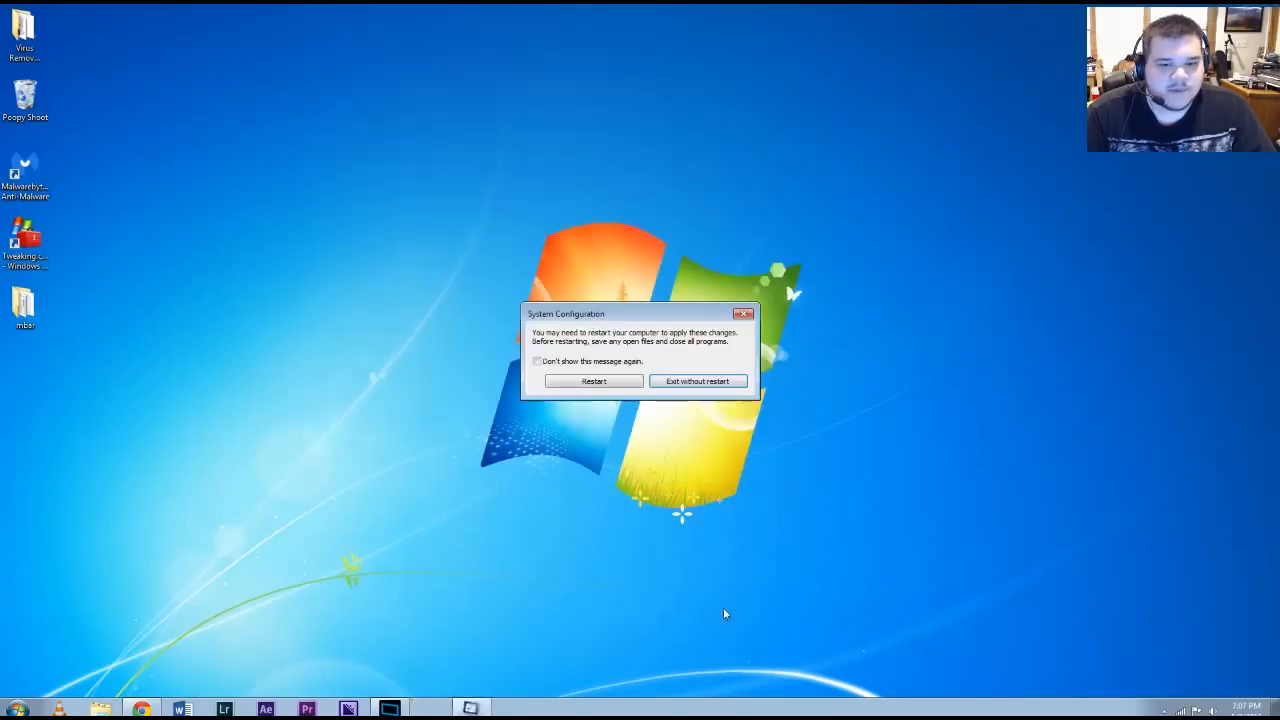
{"action": "left_click", "coordinate": [684, 387]}
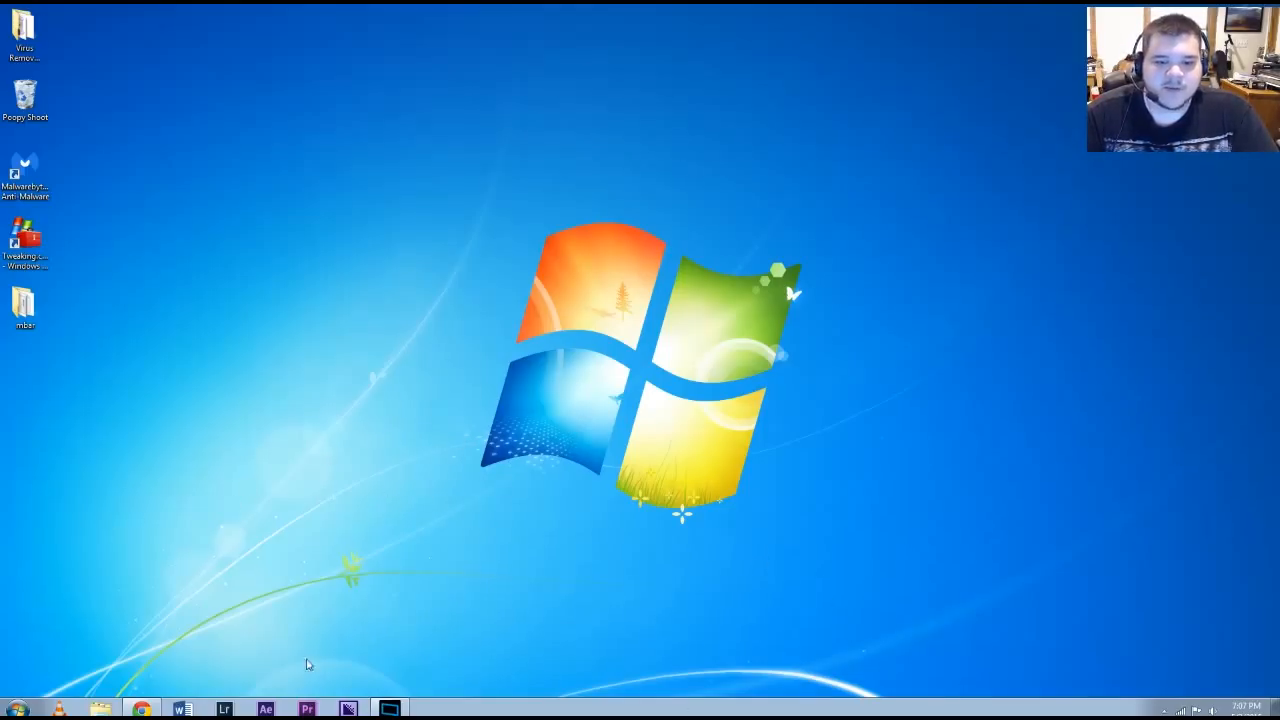
Step: Open the Control Panel's list of installed programs for uninstalling
{"action": "left_click", "coordinate": [17, 708]}
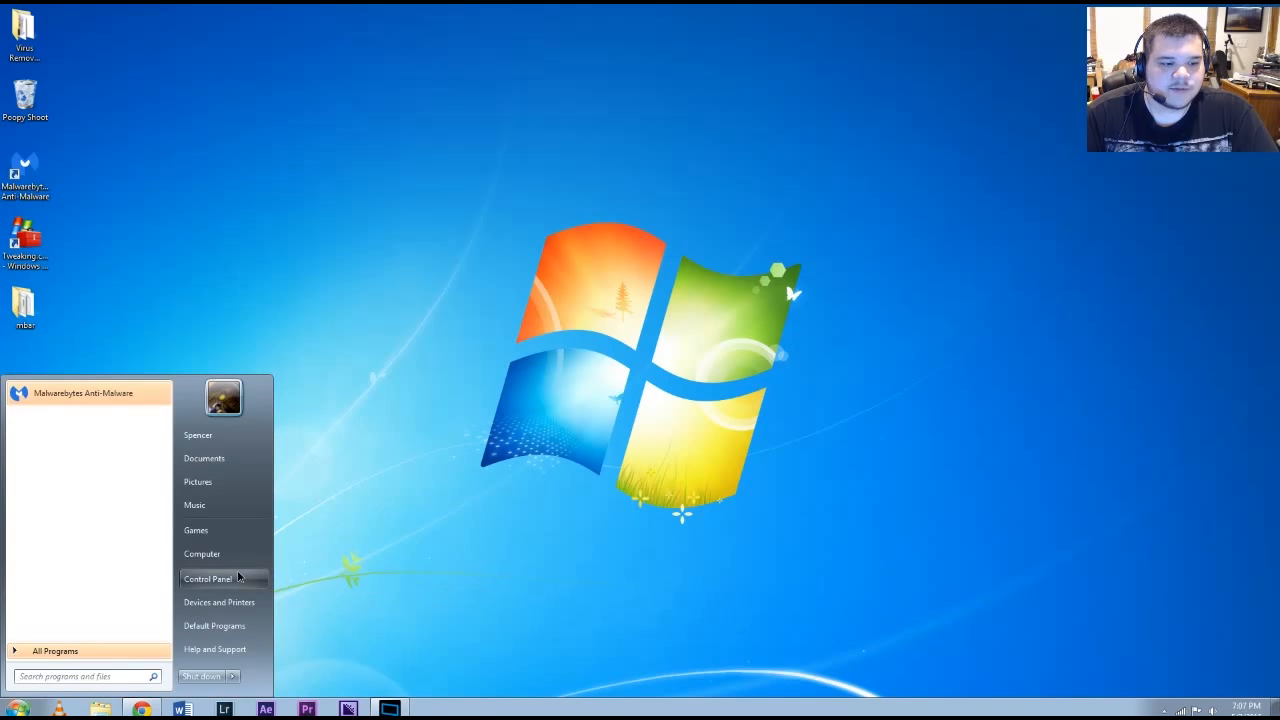
{"action": "left_click", "coordinate": [185, 573]}
{"action": "left_click", "coordinate": [498, 251]}
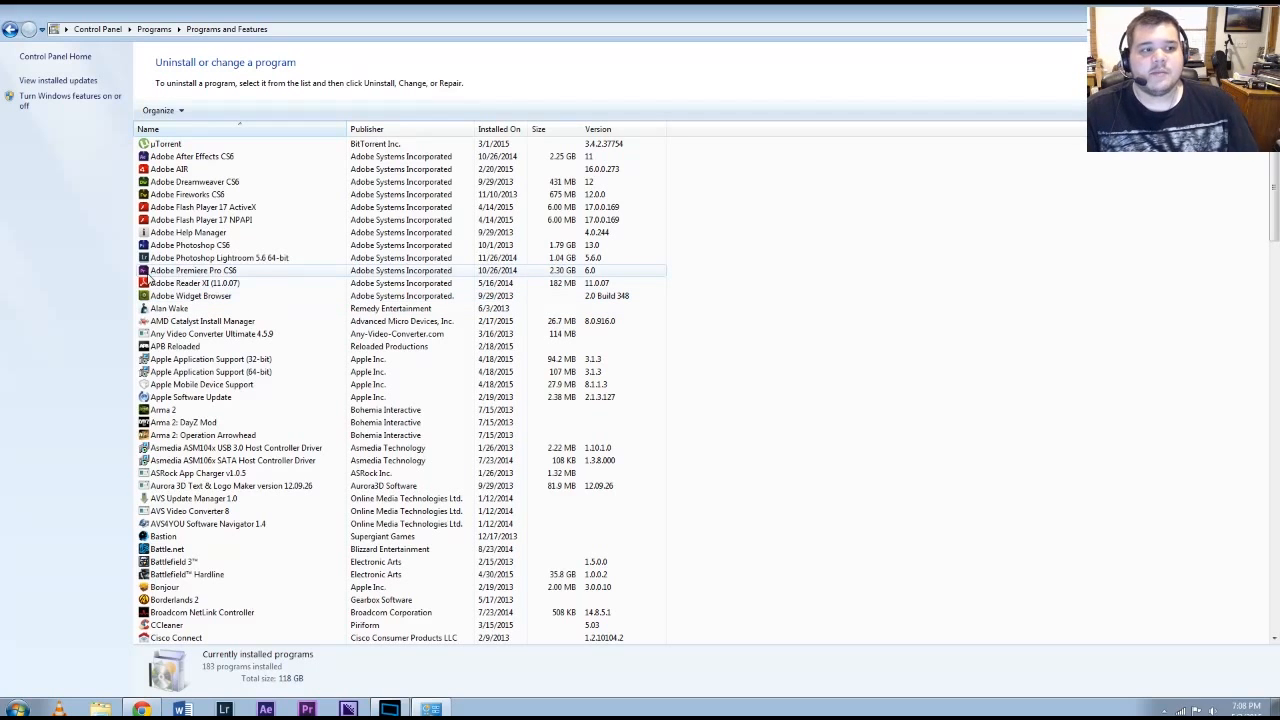
Step: Start uninstalling Tweaking.com - Windows Repair (All in One) from the installed programs list
{"action": "scroll", "coordinate": [152, 292], "scroll_direction": "down", "scroll_amount": 15}
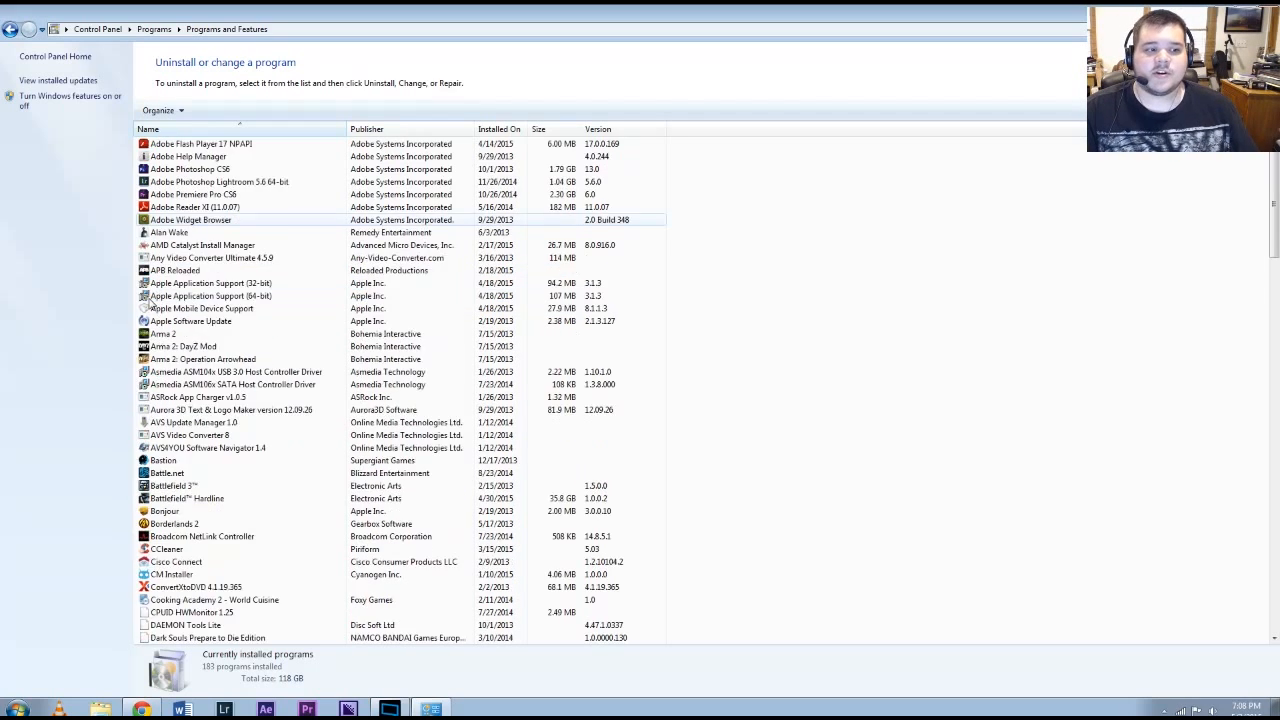
{"action": "scroll", "coordinate": [157, 305], "scroll_direction": "down", "scroll_amount": 20}
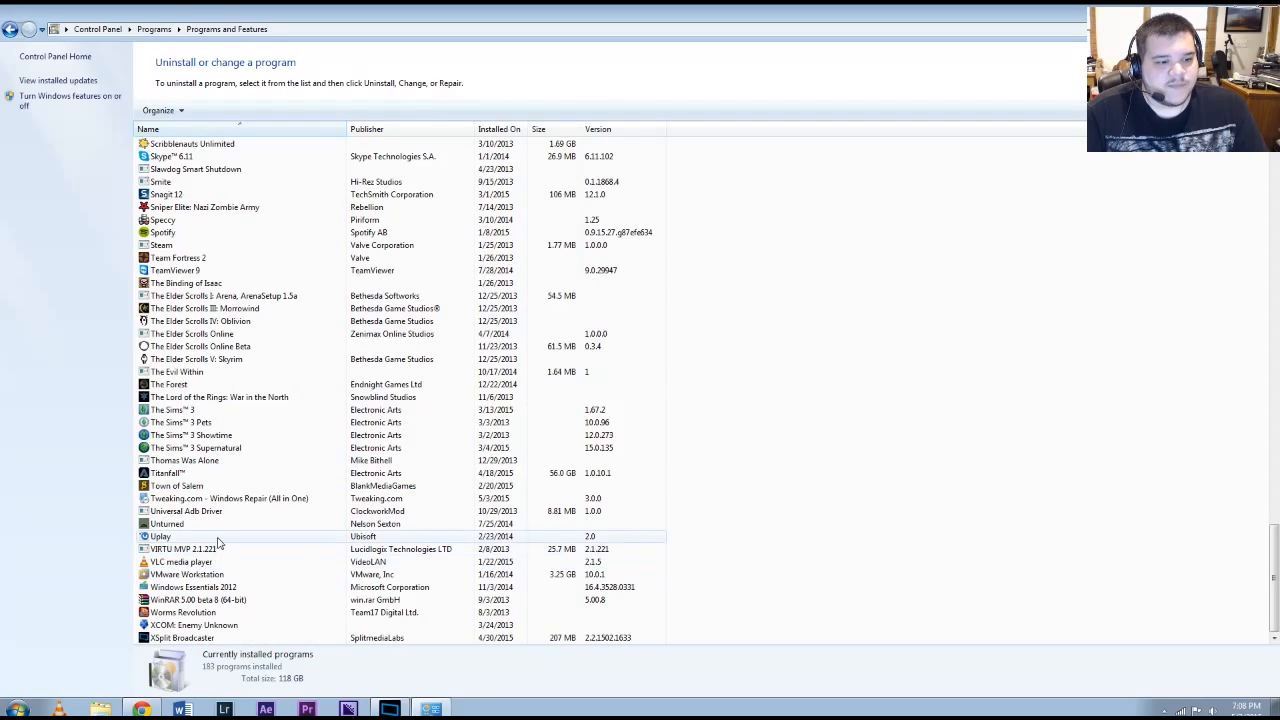
{"action": "left_click", "coordinate": [236, 498]}
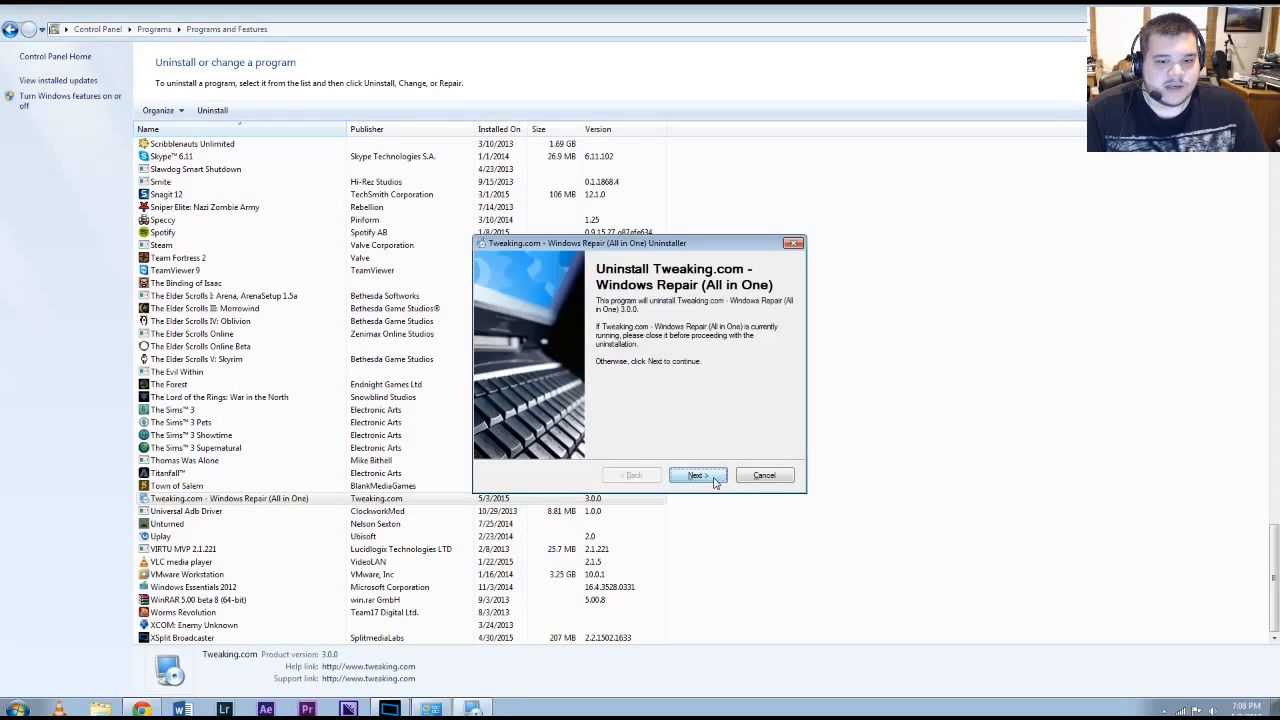
{"action": "left_click", "coordinate": [712, 478]}
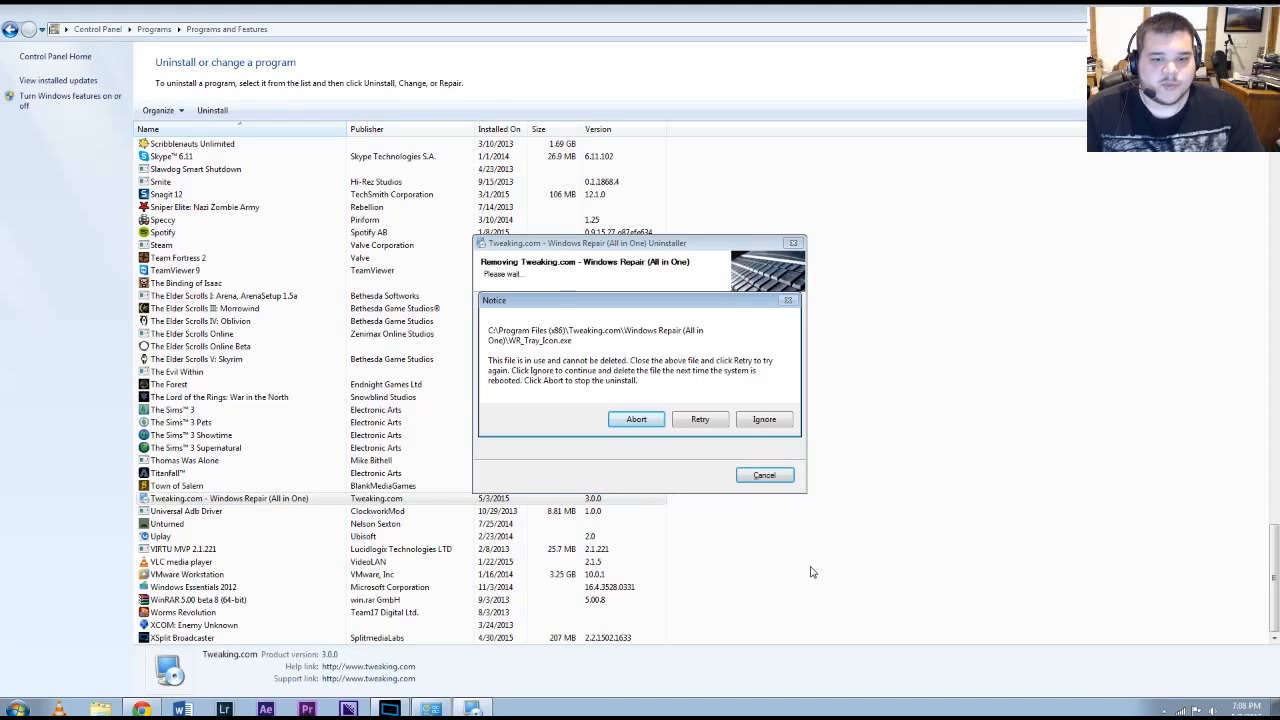
Step: Exit the running Windows Repair tray program, retry the blocked file deletion, and finish the uninstall
{"action": "left_click", "coordinate": [1164, 710]}
{"action": "right_click", "coordinate": [1163, 652]}
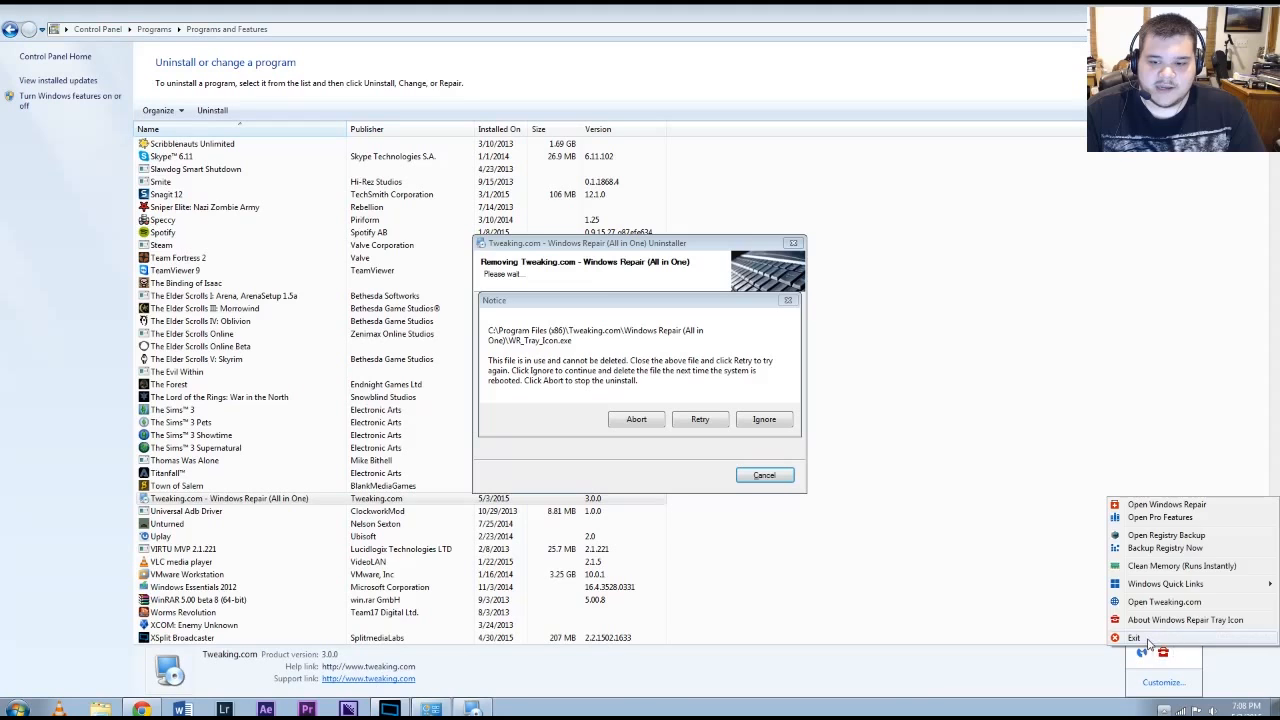
{"action": "left_click", "coordinate": [1150, 638]}
{"action": "left_click", "coordinate": [701, 420]}
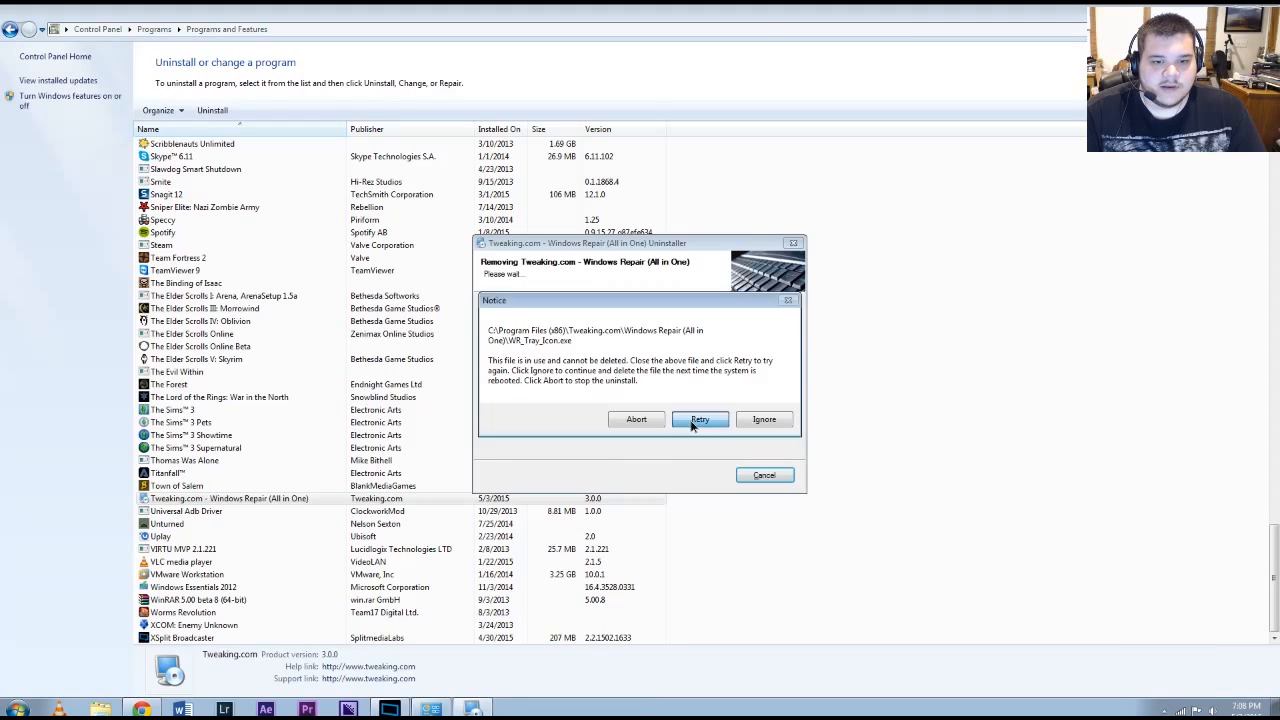
{"action": "left_click", "coordinate": [697, 476]}
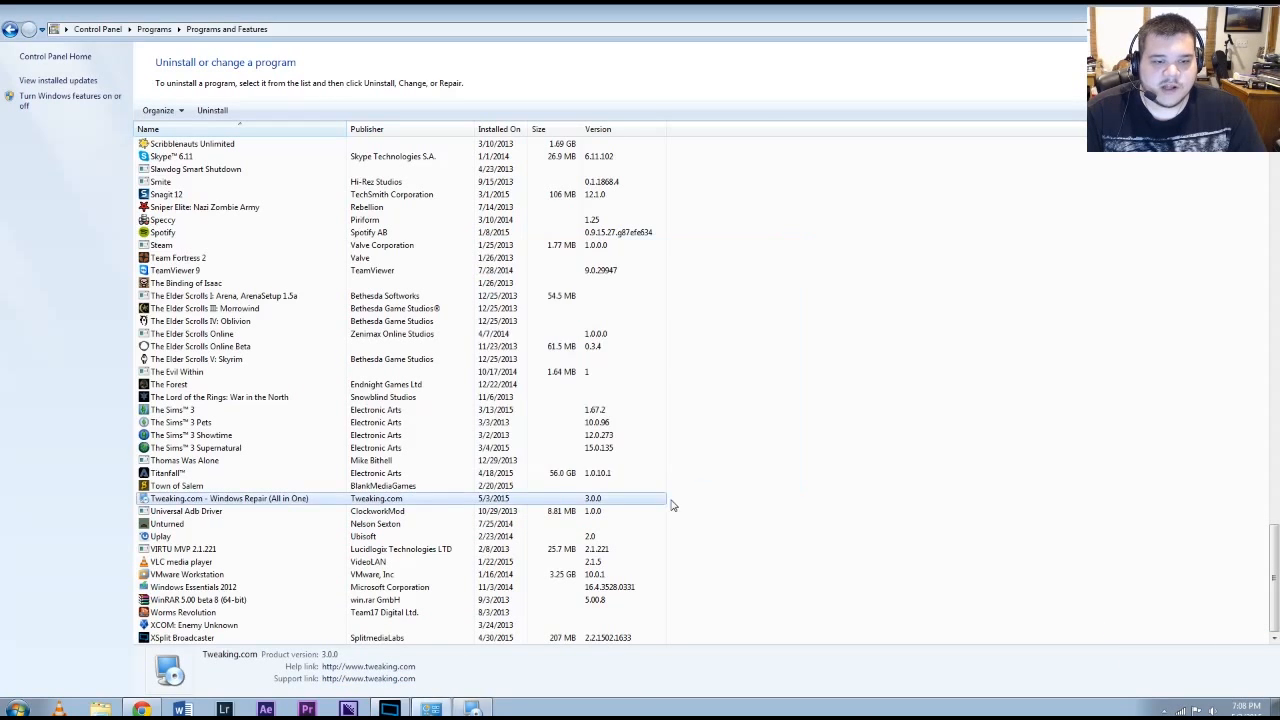
{"action": "scroll", "coordinate": [265, 547], "scroll_direction": "up", "scroll_amount": 20}
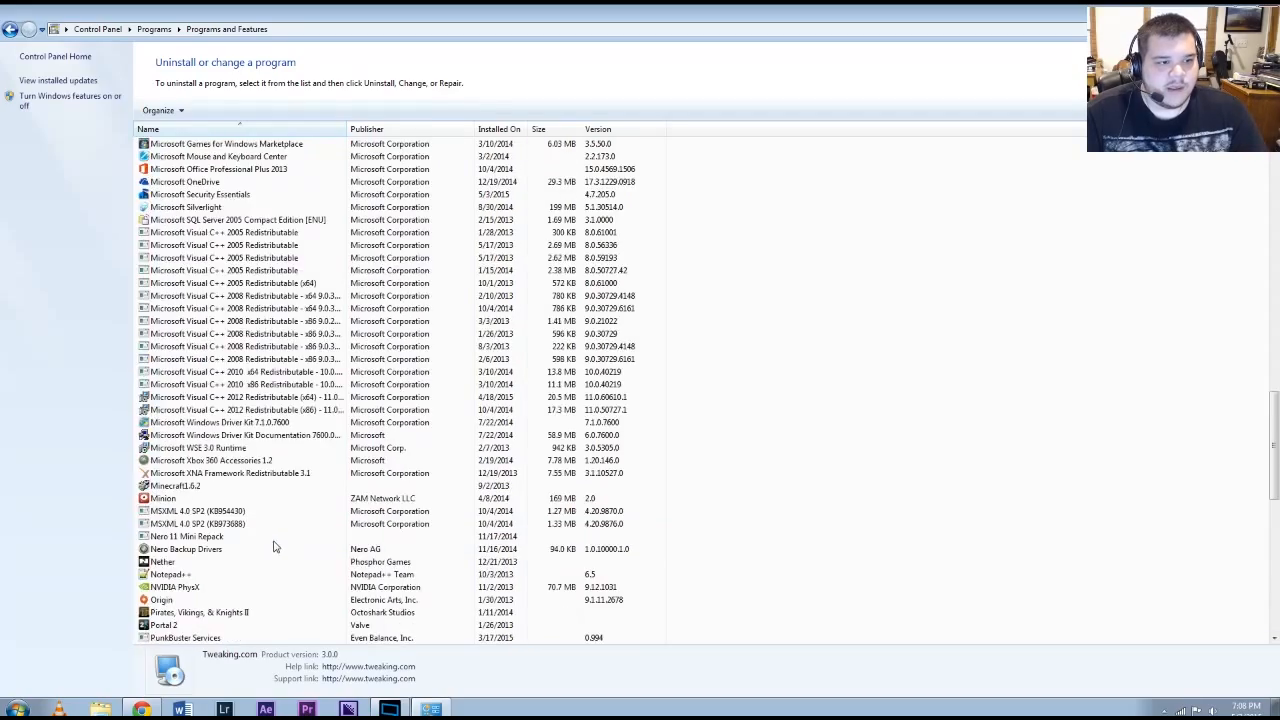
{"action": "scroll", "coordinate": [275, 546], "scroll_direction": "up", "scroll_amount": 20}
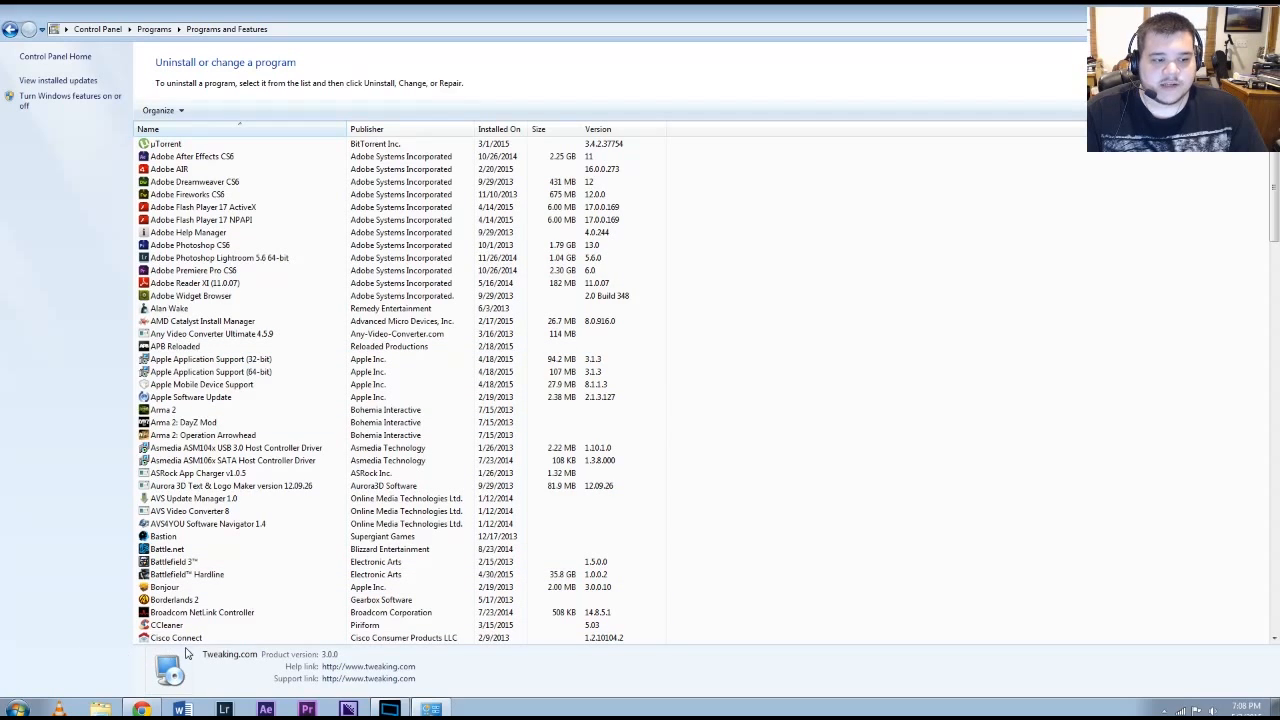
Step: Look through the rest of the installed programs list, close it, and move the mbar folder from the desktop to the recycle bin
{"action": "scroll", "coordinate": [228, 522], "scroll_direction": "down", "scroll_amount": 6}
{"action": "scroll", "coordinate": [228, 526], "scroll_direction": "down", "scroll_amount": 4}
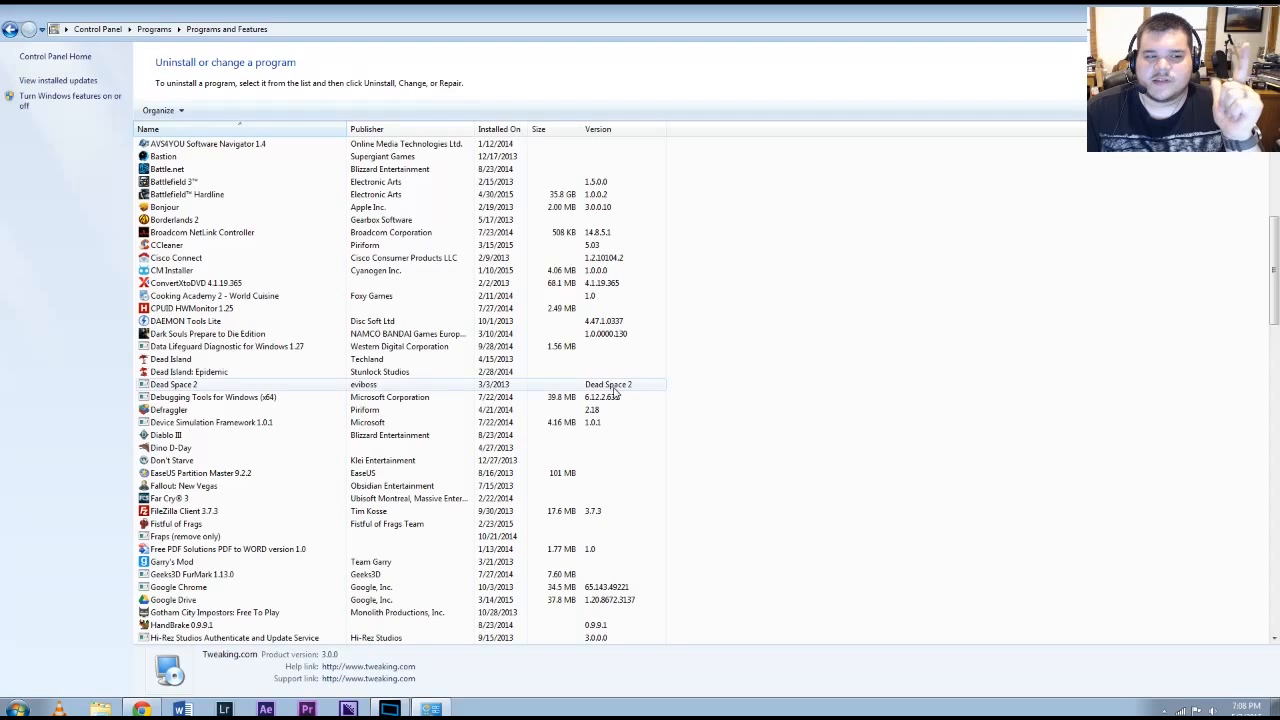
{"action": "scroll", "coordinate": [1059, 240], "scroll_direction": "down", "scroll_amount": 4}
{"action": "scroll", "coordinate": [946, 117], "scroll_direction": "up", "scroll_amount": 6}
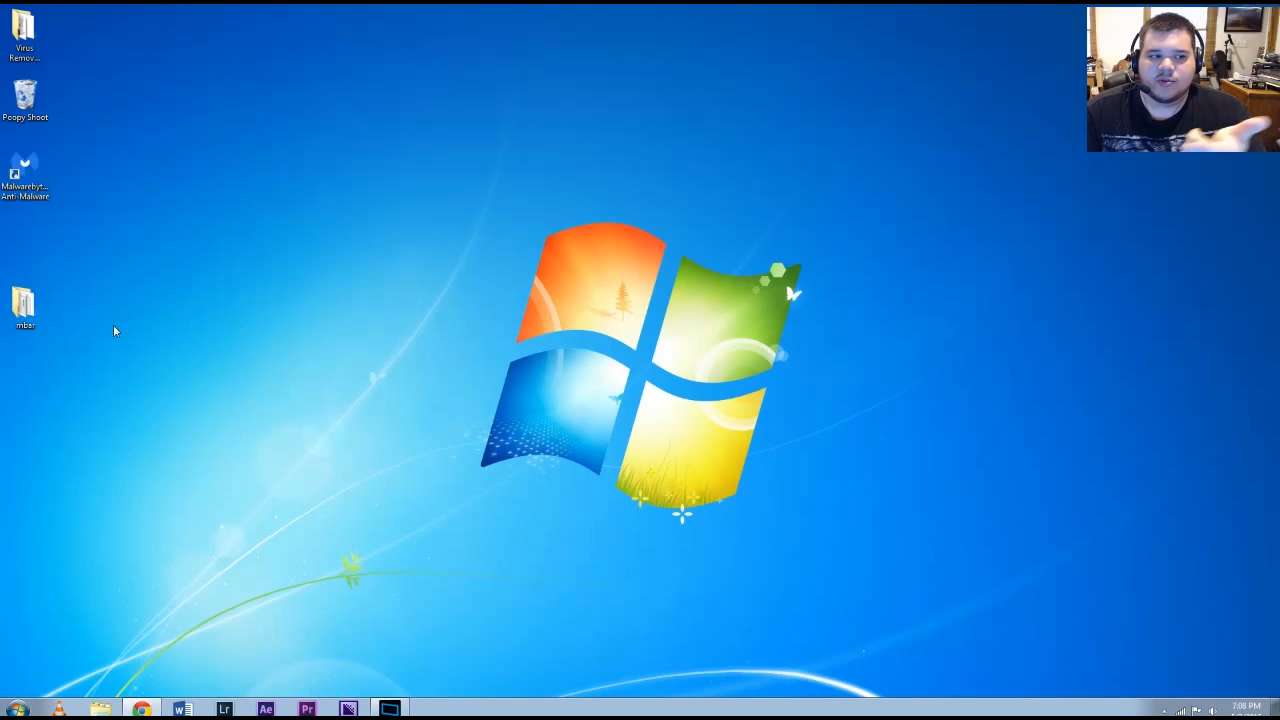
{"action": "left_click_drag", "start_coordinate": [33, 320], "coordinate": [30, 112]}
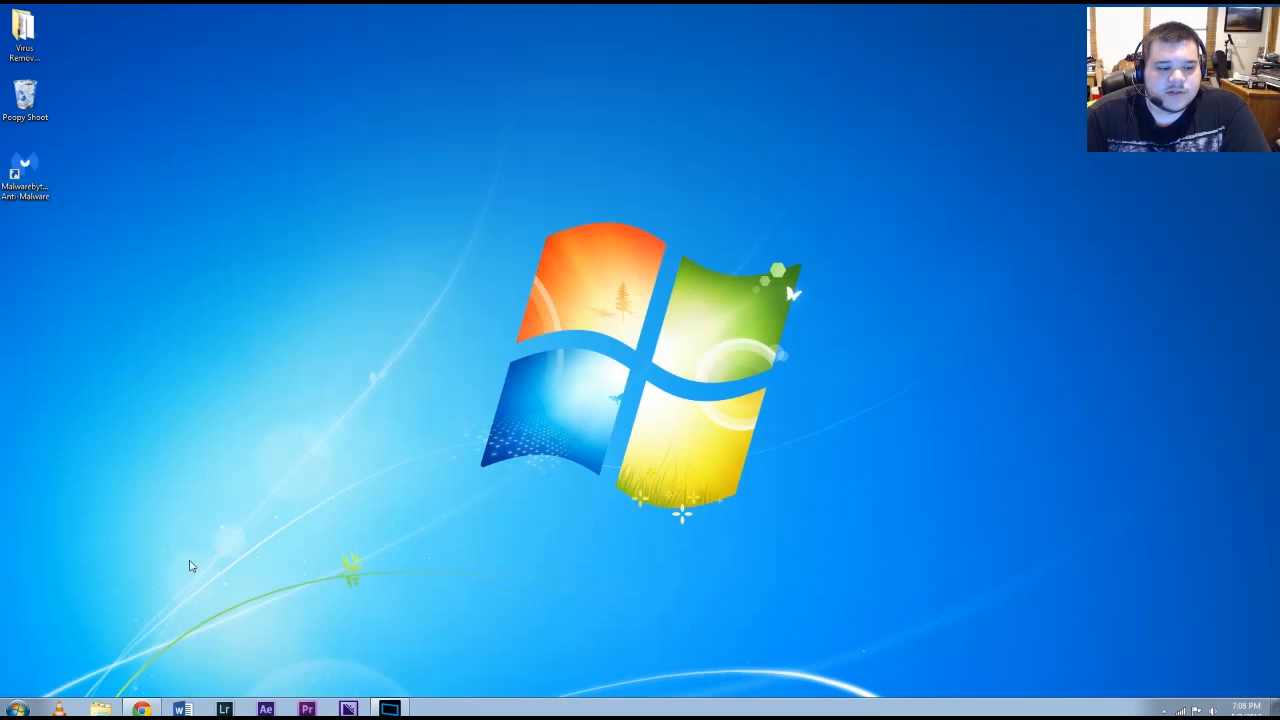
Step: Switch to Chrome and search Google in a new tab for Microsoft Security Essentials
{"action": "left_click", "coordinate": [142, 709]}
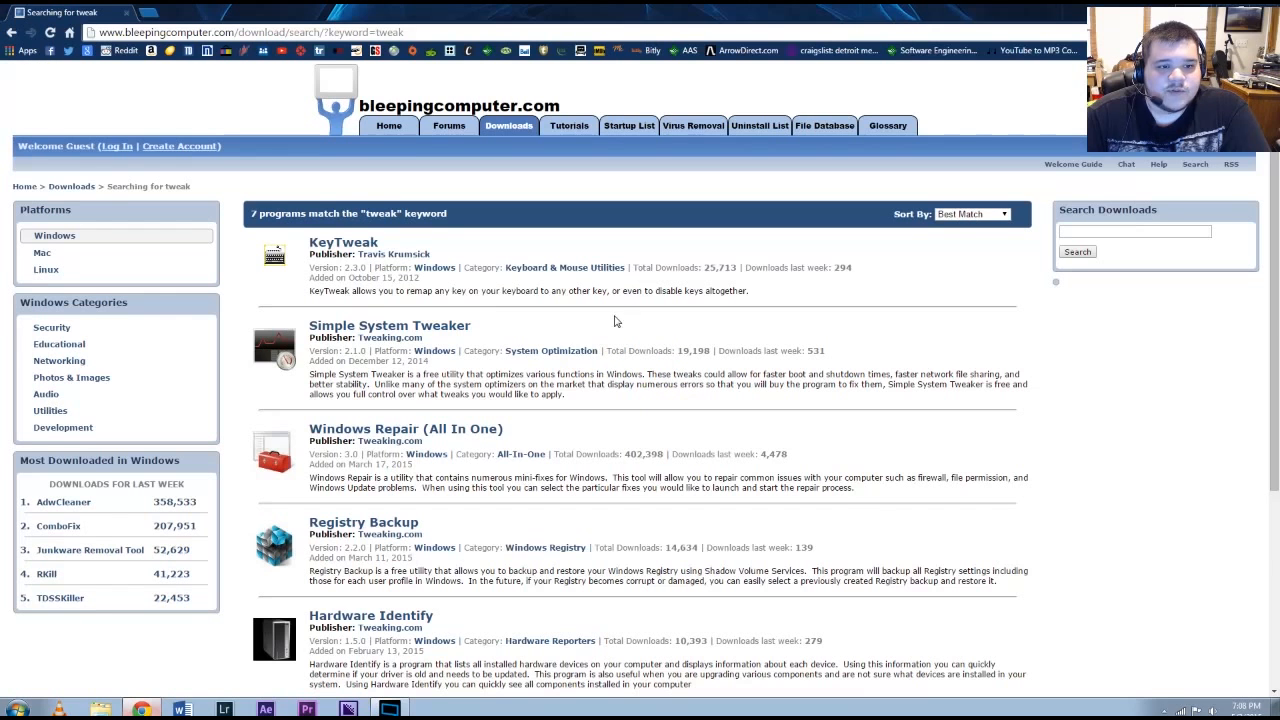
{"action": "left_click", "coordinate": [148, 14]}
{"action": "type", "text": "goog"}
{"action": "key", "text": "Return"}
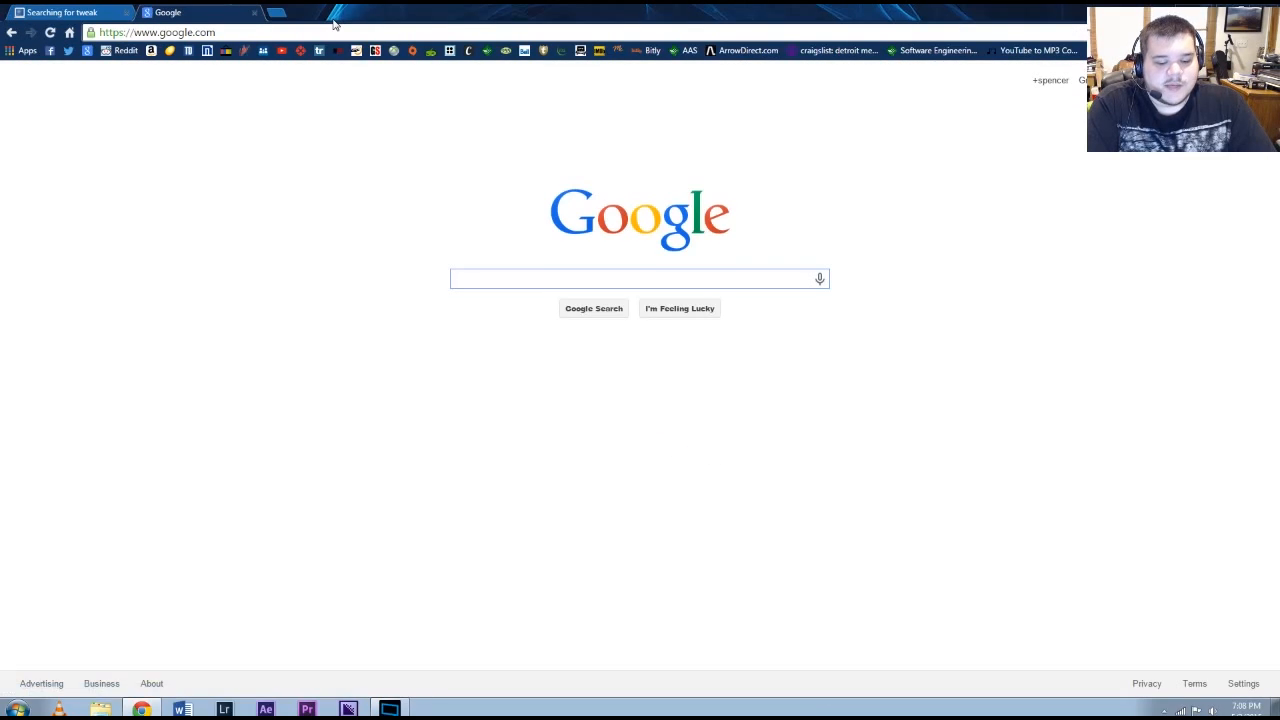
{"action": "type", "text": "mo"}
{"action": "key", "text": "BackSpace"}
{"action": "type", "text": "icro"}
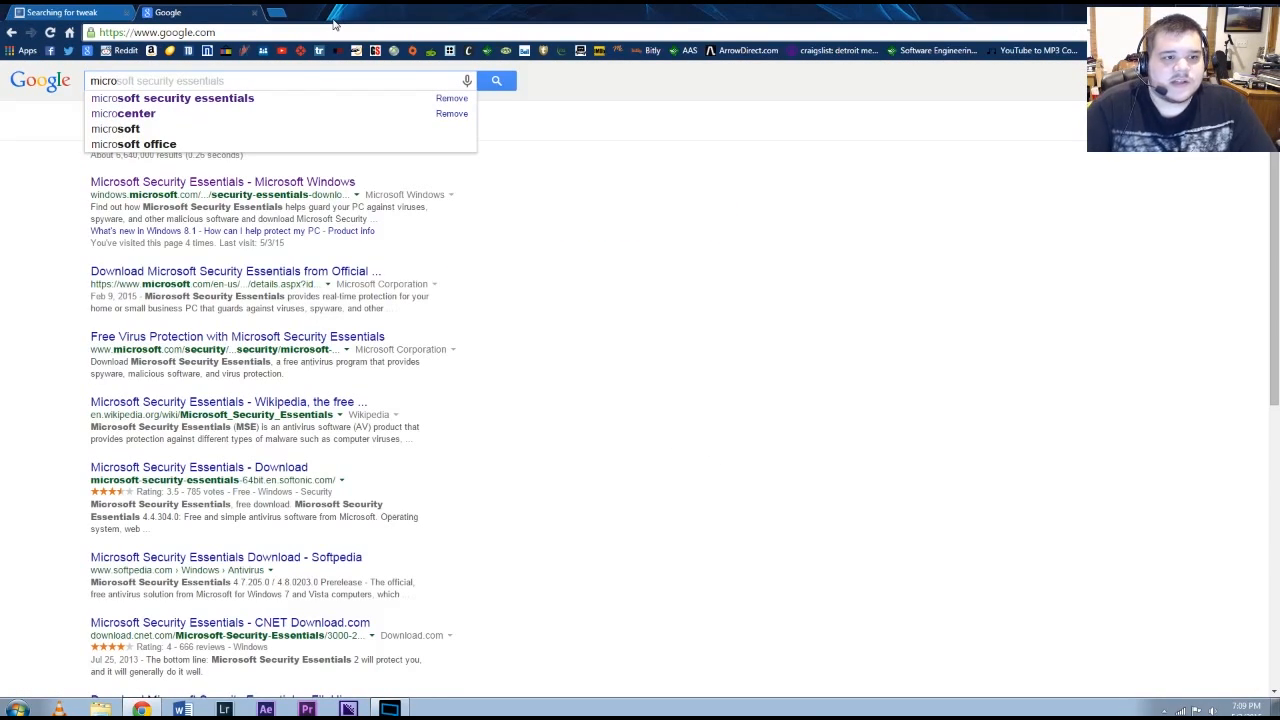
Step: View Microsoft's official Security Essentials download page from the search results and close the browser
{"action": "left_click", "coordinate": [256, 182]}
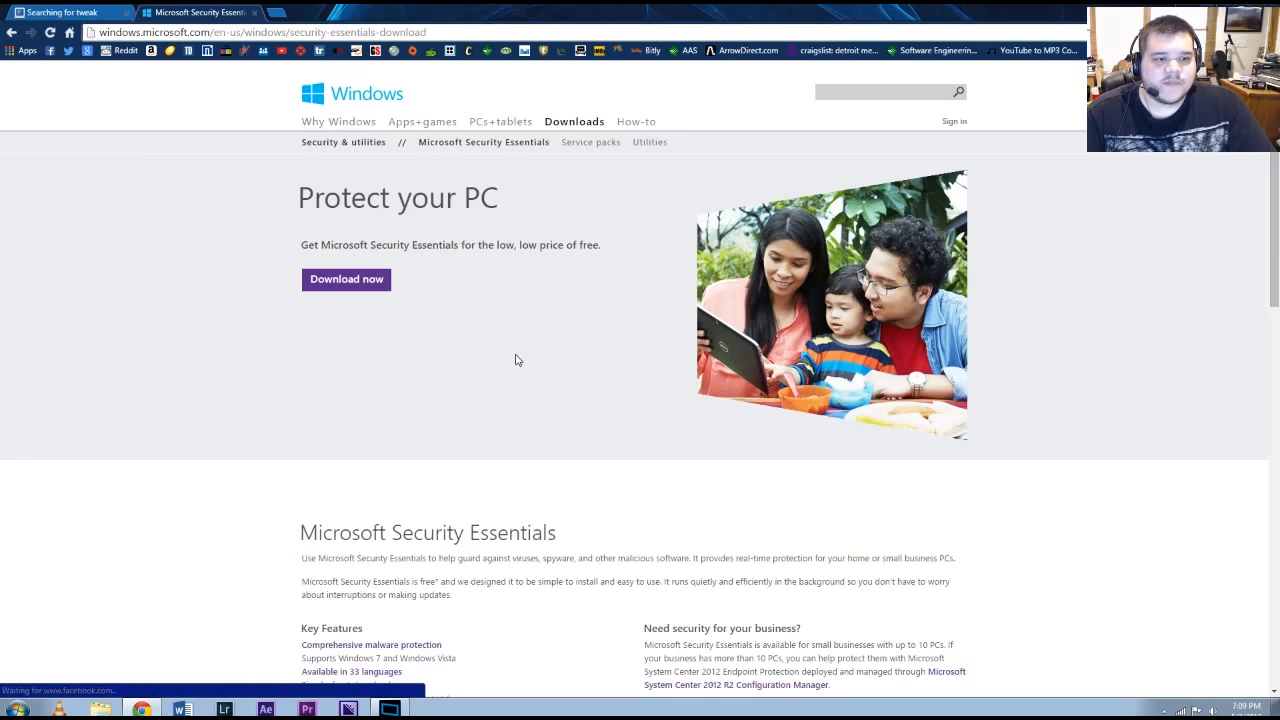
{"action": "left_click", "coordinate": [390, 284]}
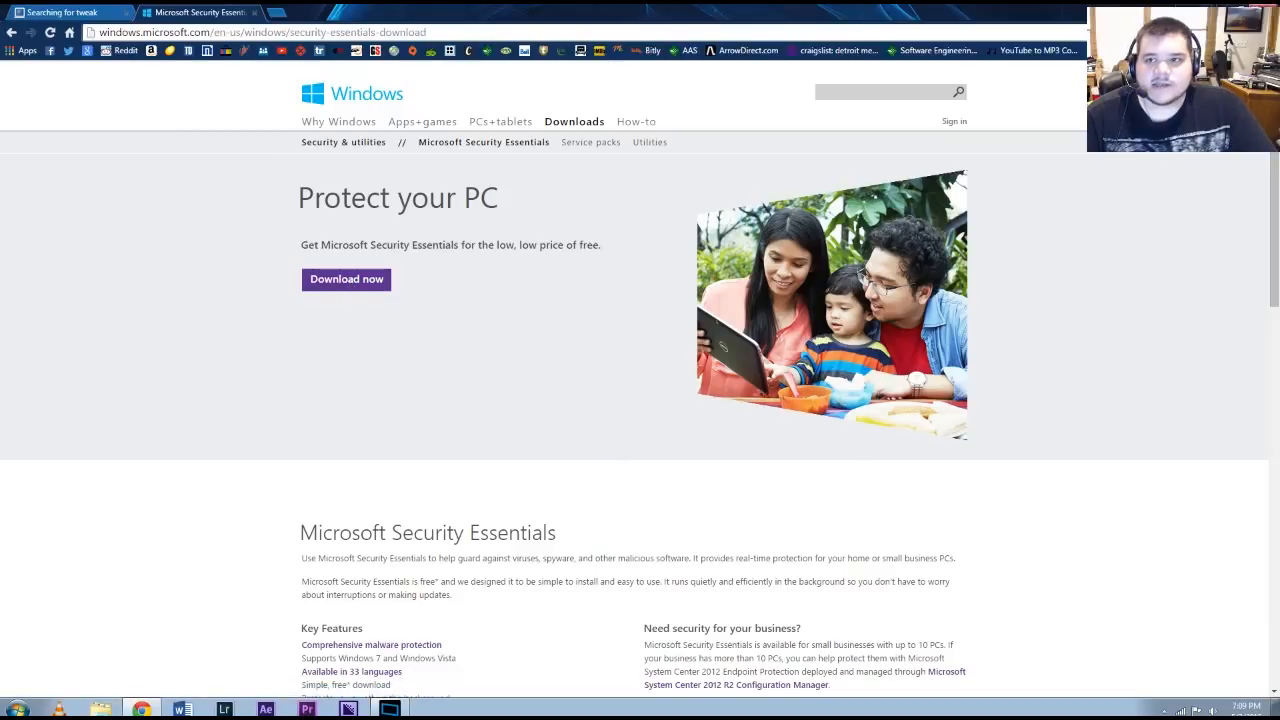
{"action": "left_click", "coordinate": [1216, 10]}
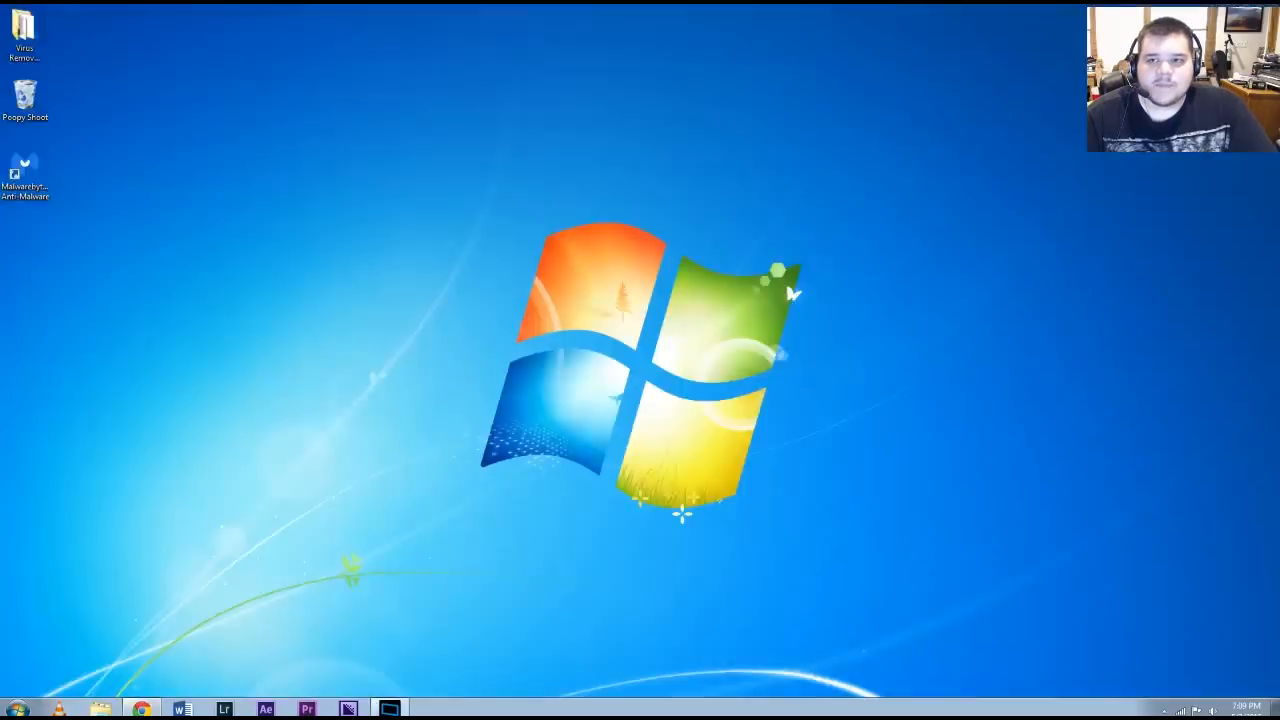
Step: Find Microsoft Security Essentials among the installed programs by searching for "microsoft sec" and launch it
{"action": "key", "text": "super"}
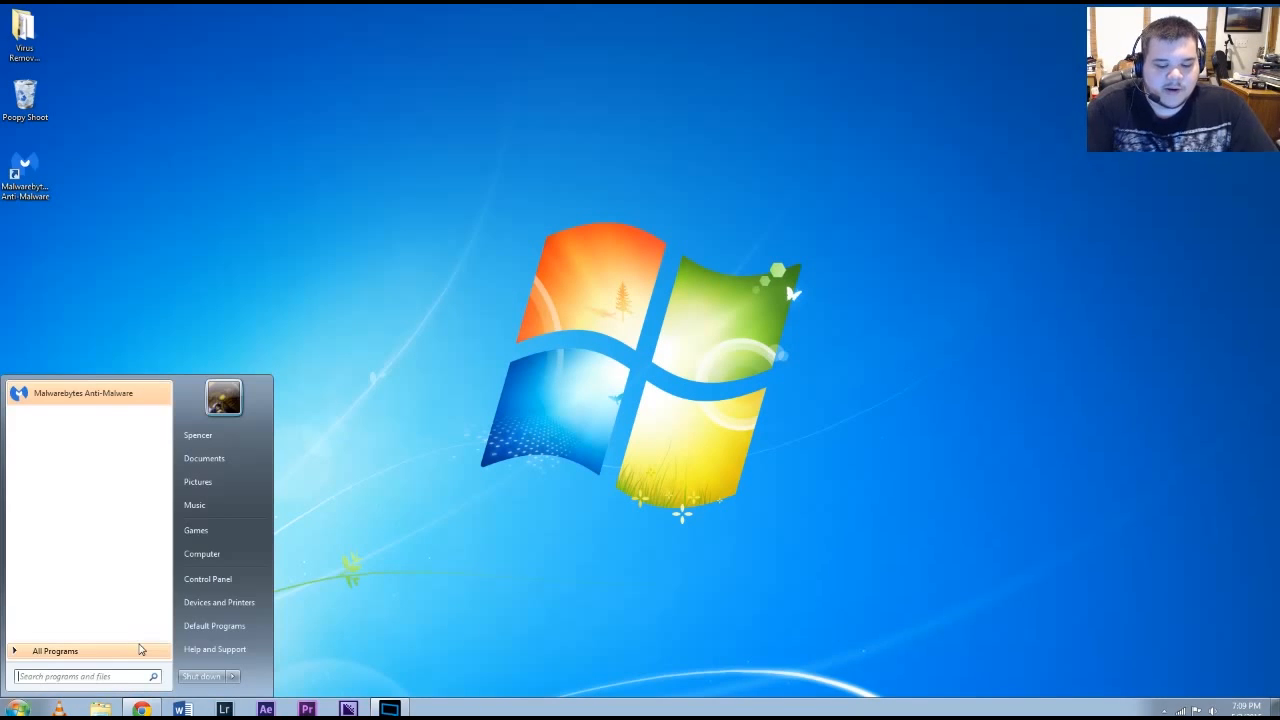
{"action": "type", "text": "mi"}
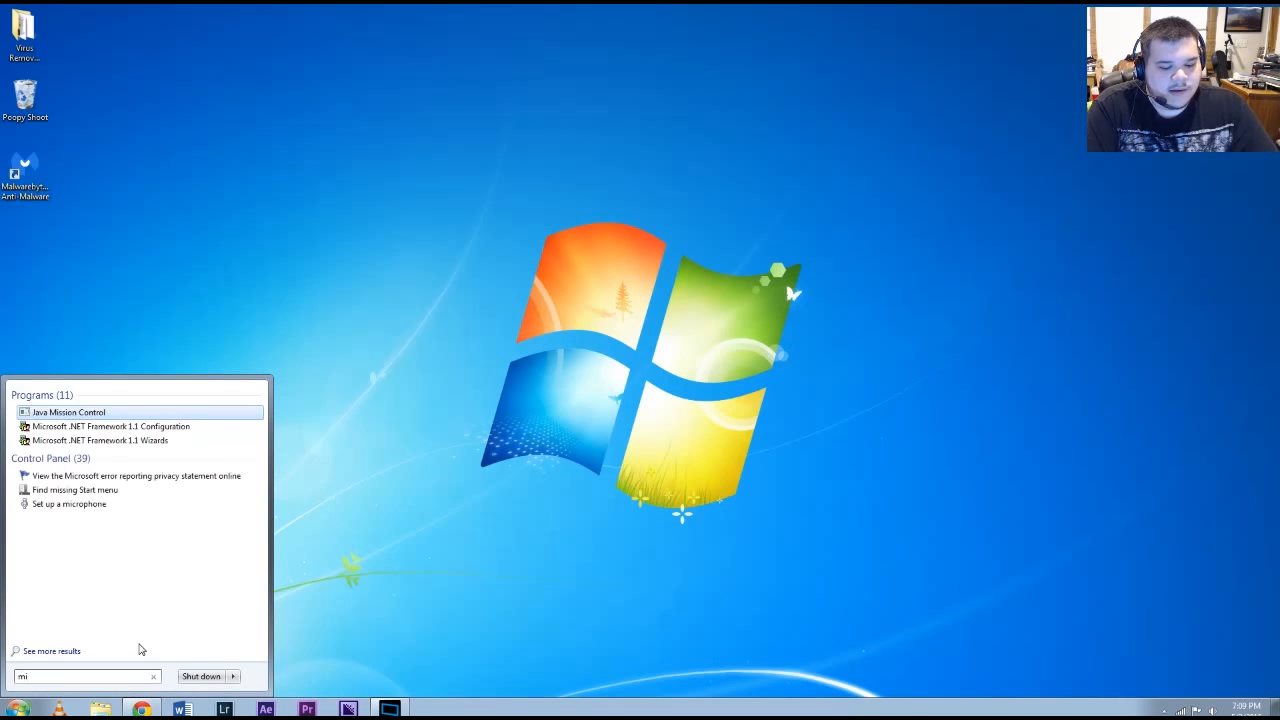
{"action": "type", "text": "cros"}
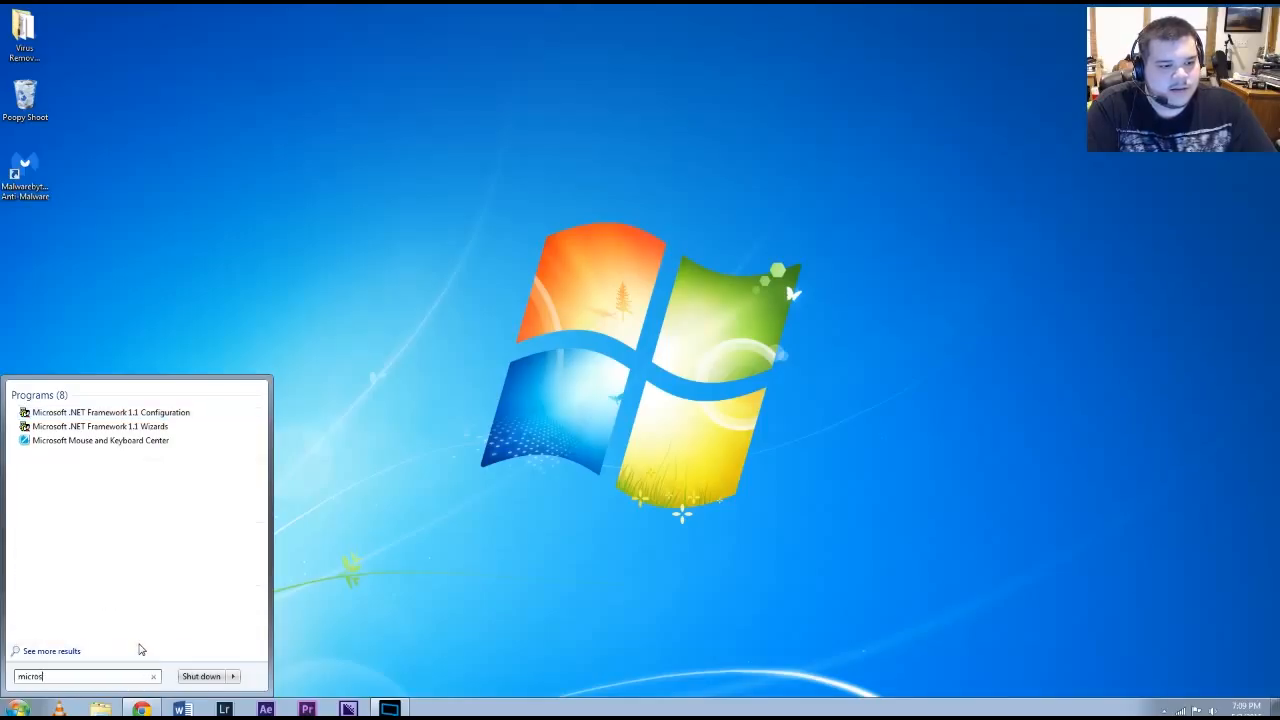
{"action": "type", "text": "oft"}
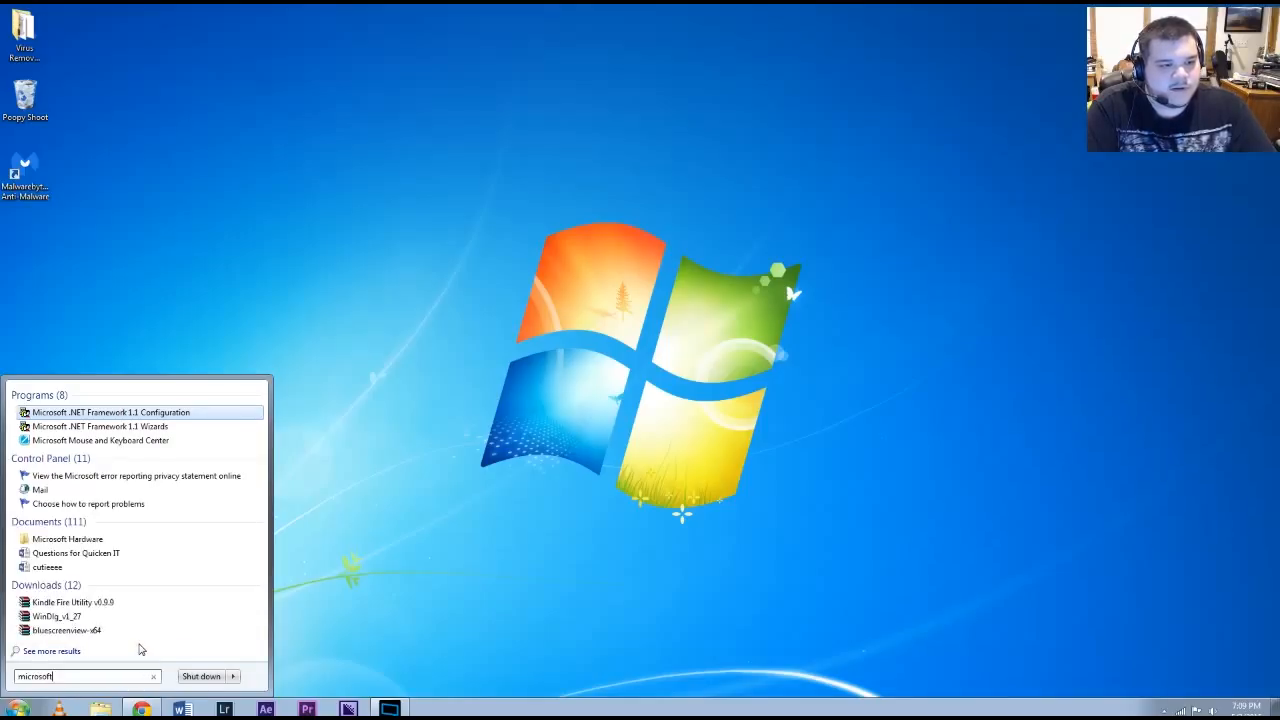
{"action": "type", "text": " sec"}
{"action": "key", "text": "Return"}
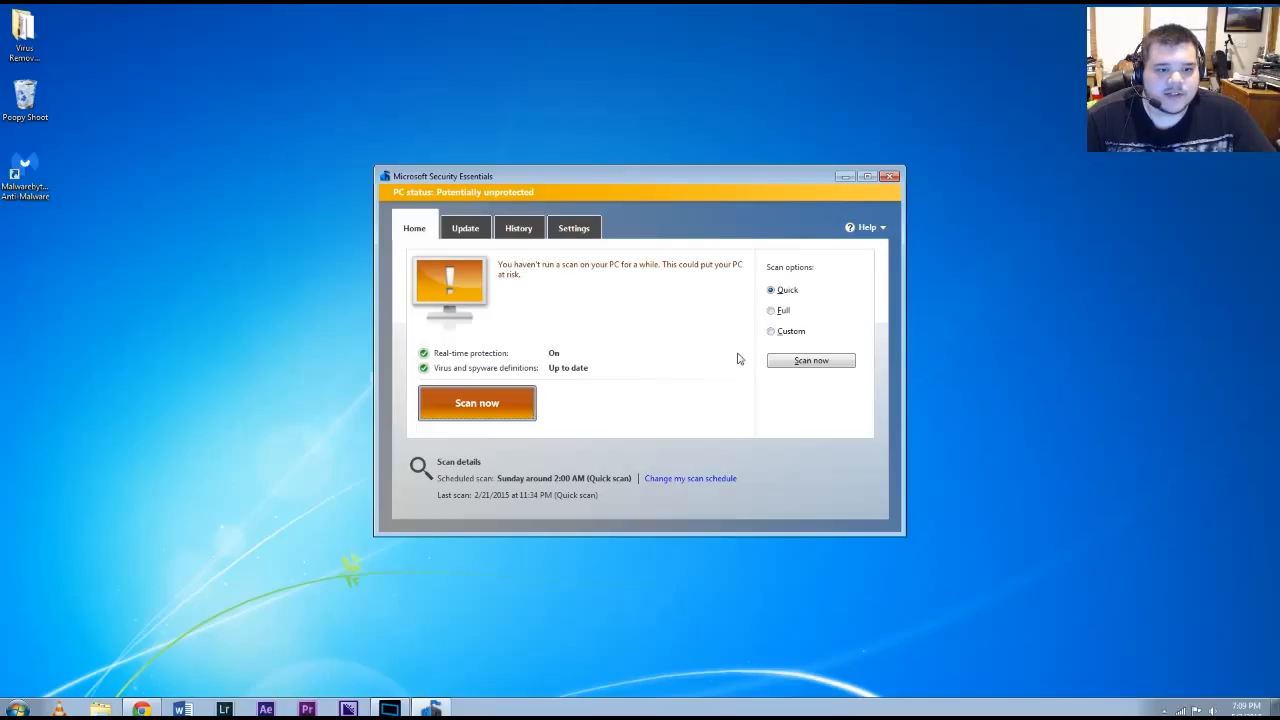
Step: Start a full scan, cancel it, set the scan option back to Quick, and close Security Essentials
{"action": "left_click", "coordinate": [782, 316]}
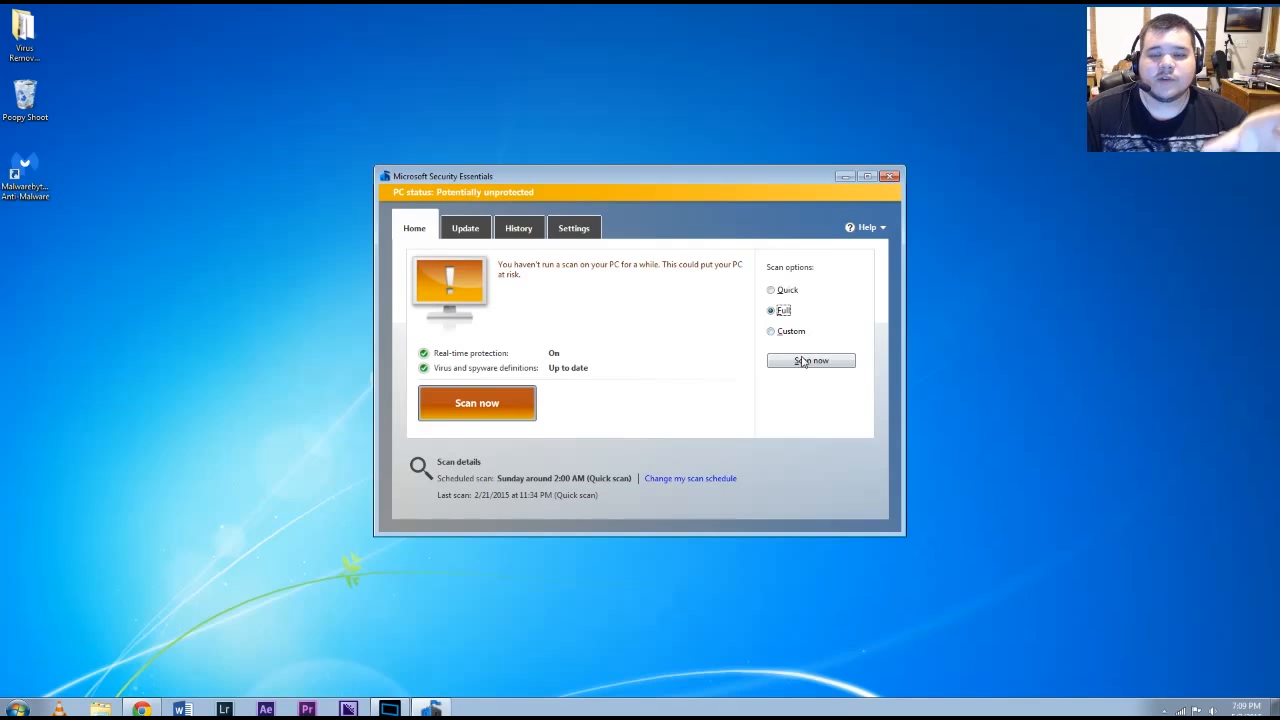
{"action": "left_click", "coordinate": [804, 362]}
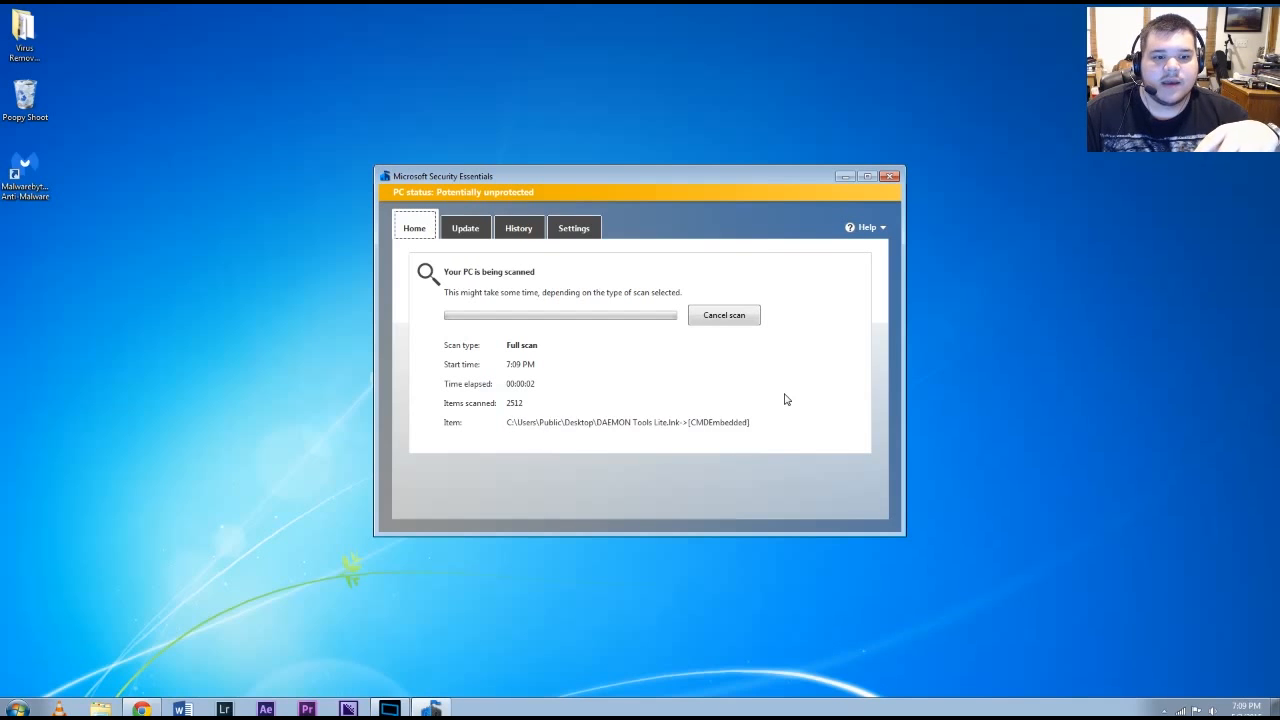
{"action": "left_click", "coordinate": [738, 320]}
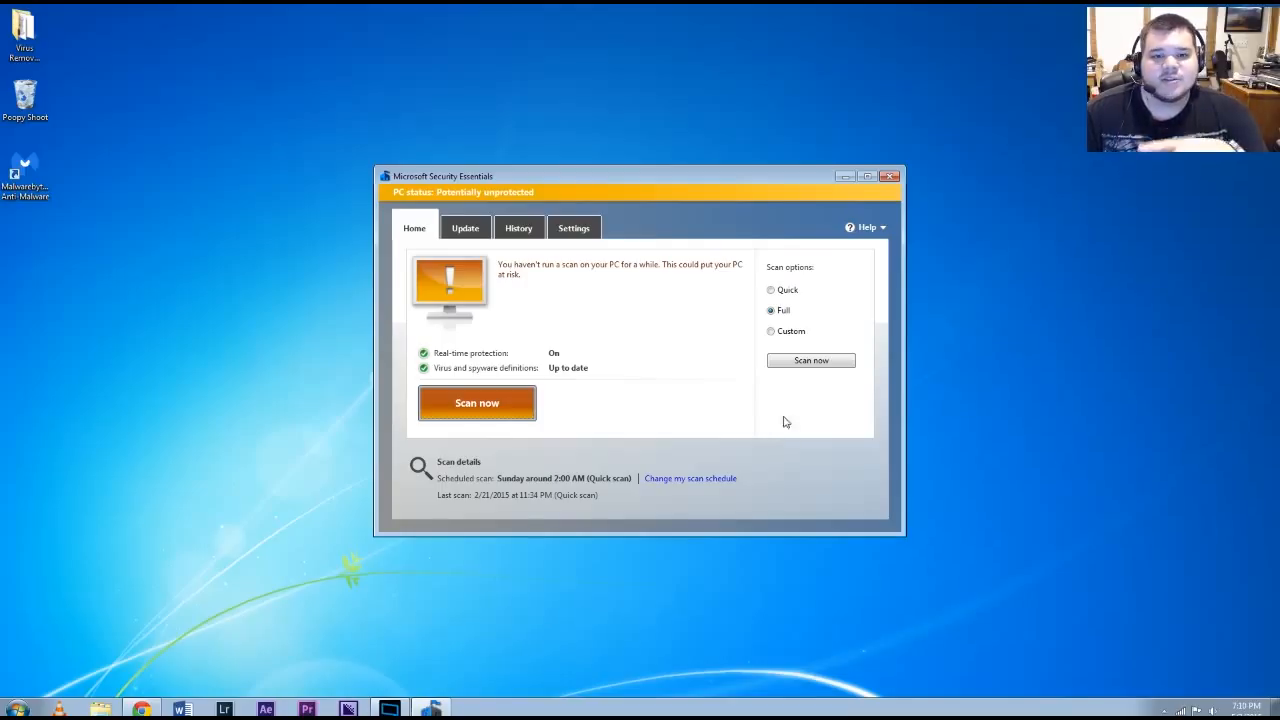
{"action": "left_click", "coordinate": [788, 290]}
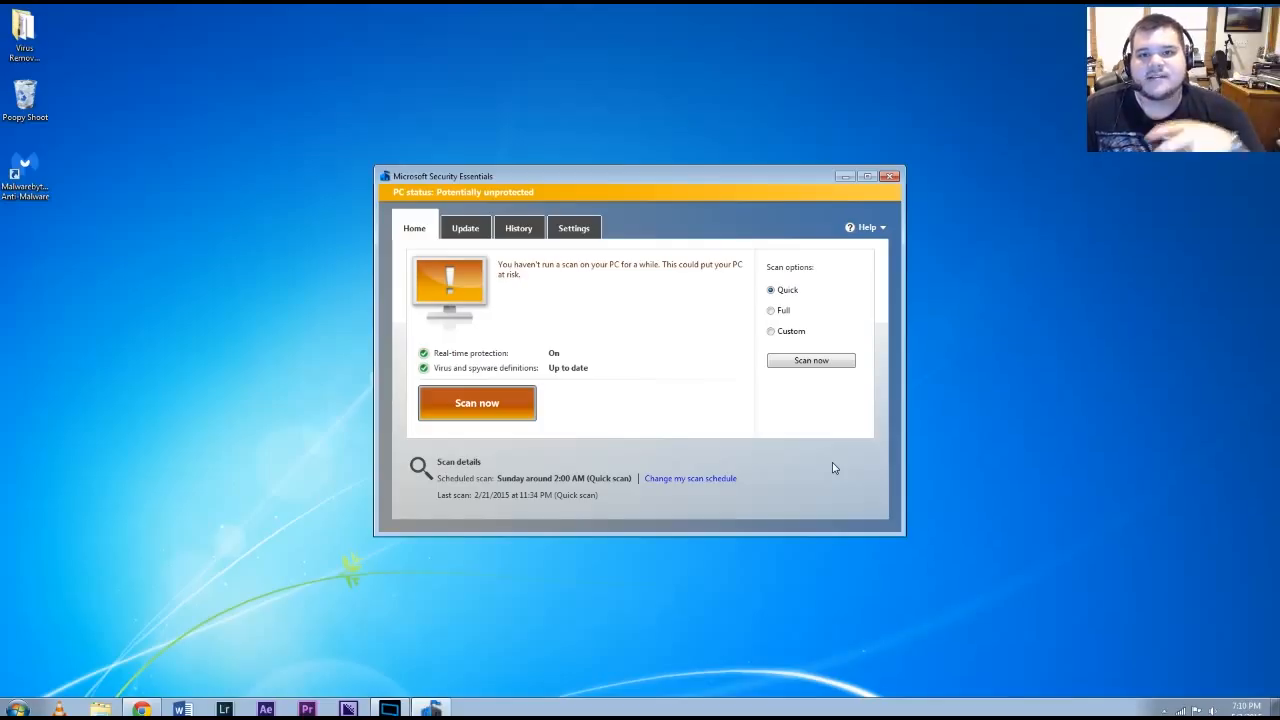
{"action": "left_click", "coordinate": [887, 178]}
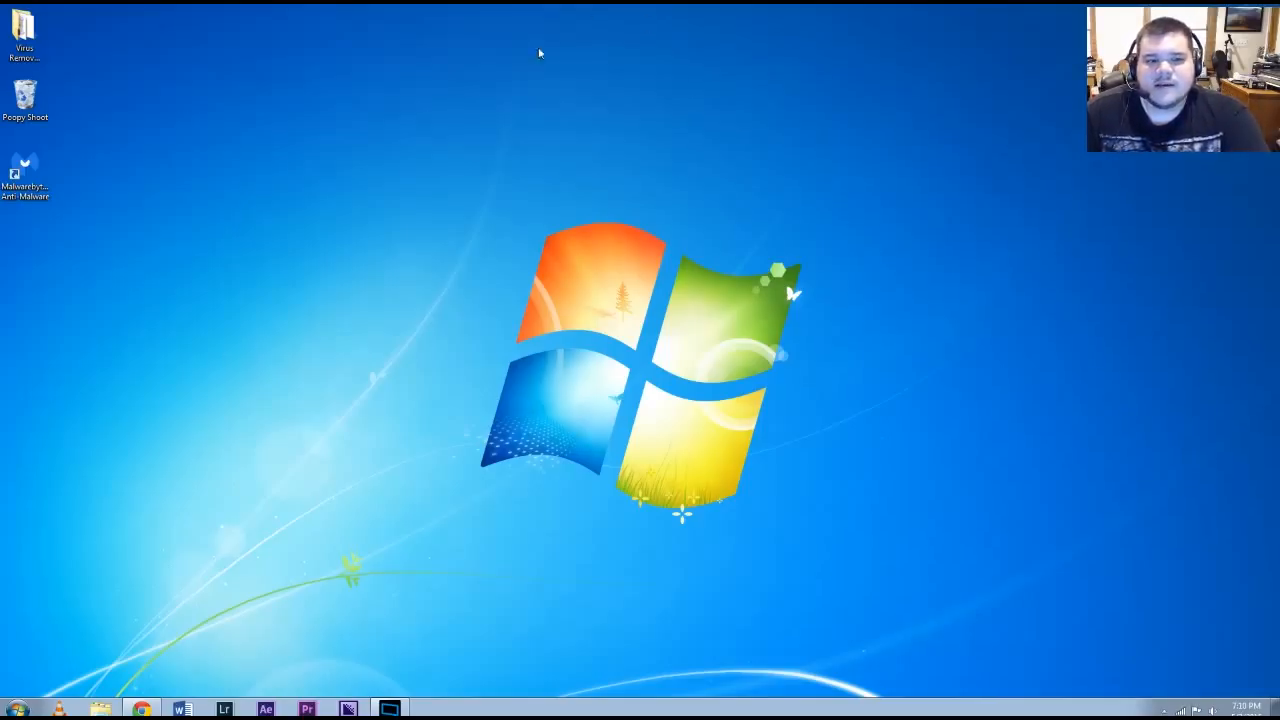
Step: Search the installed programs for Internet Explorer and launch it
{"action": "left_click", "coordinate": [17, 708]}
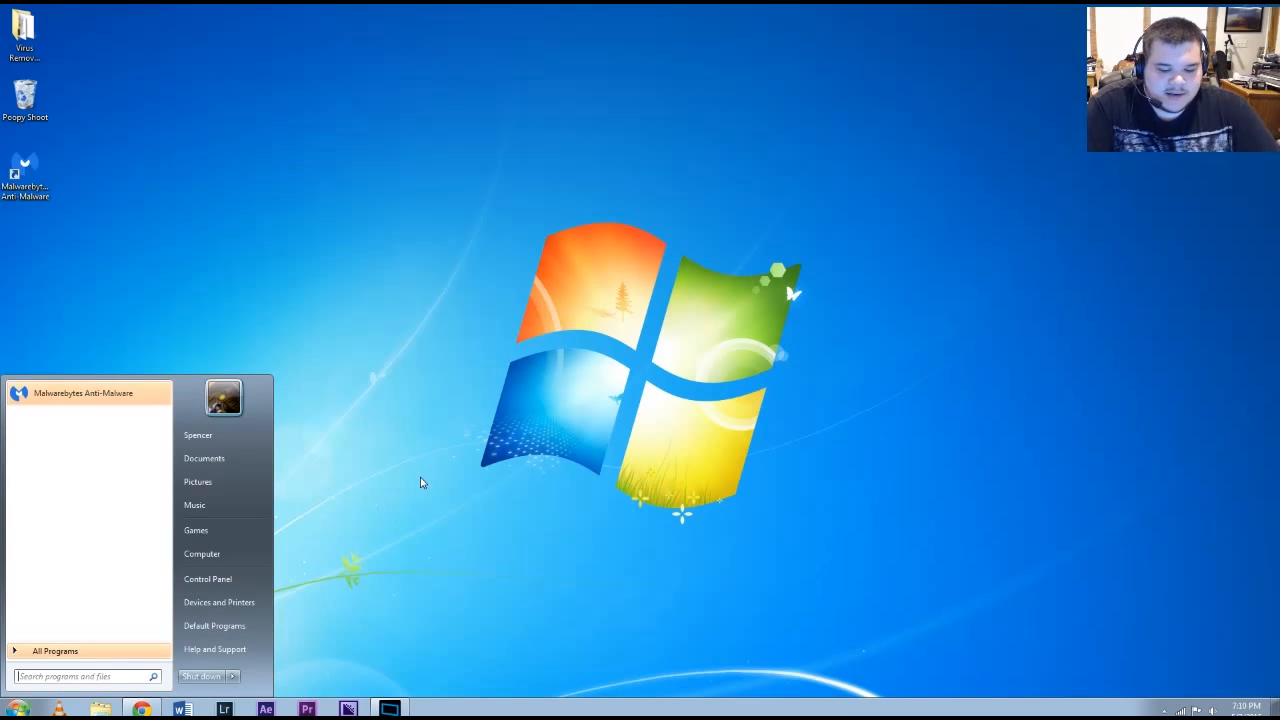
{"action": "type", "text": "inter"}
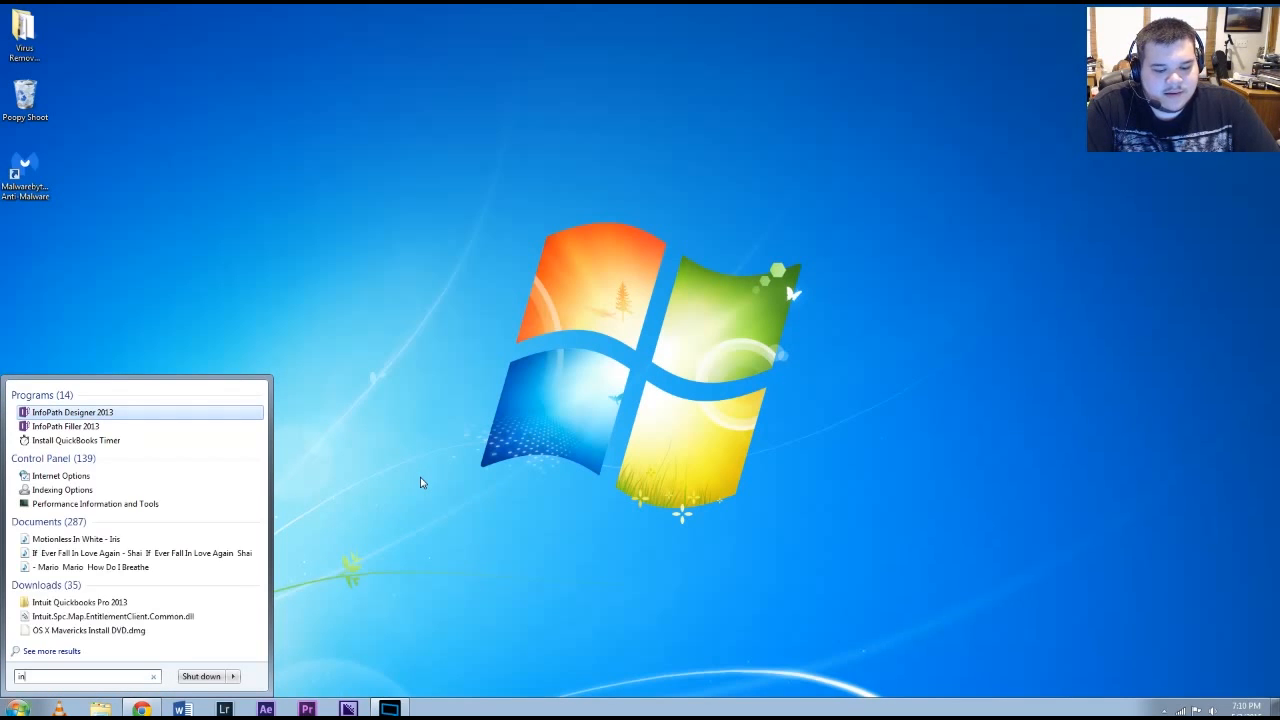
{"action": "type", "text": "net explorer"}
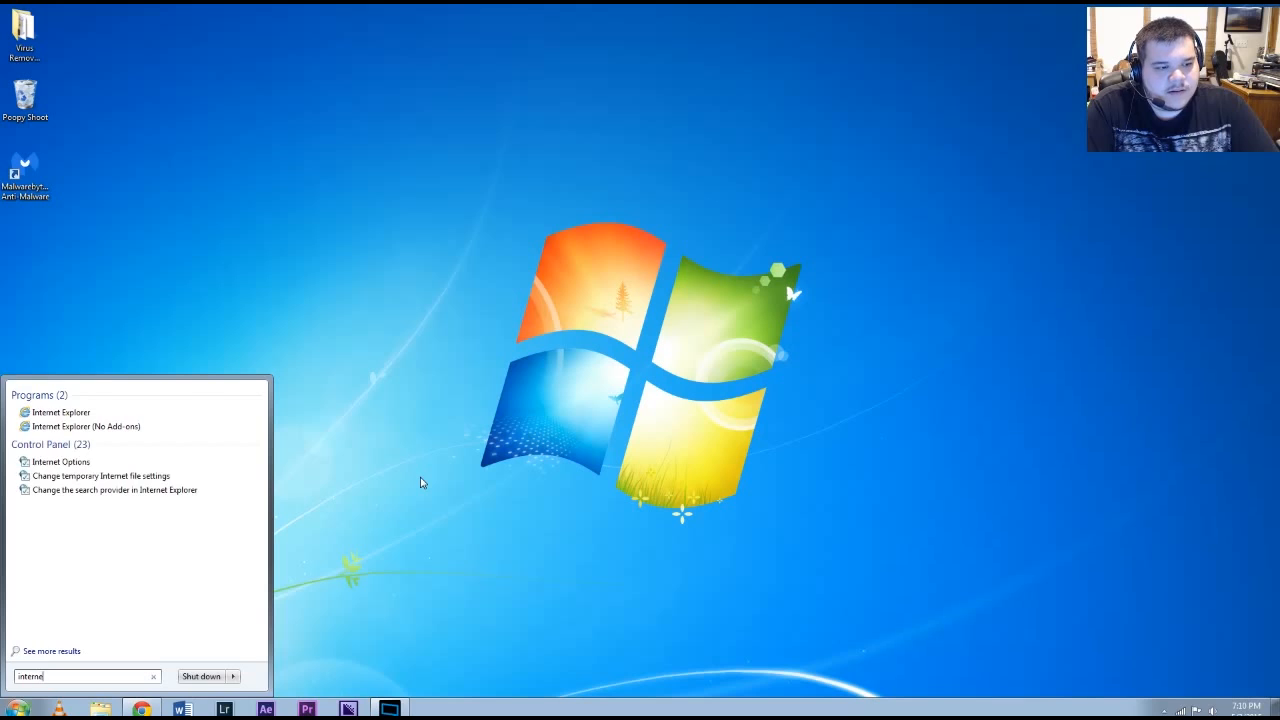
{"action": "key", "text": "Return"}
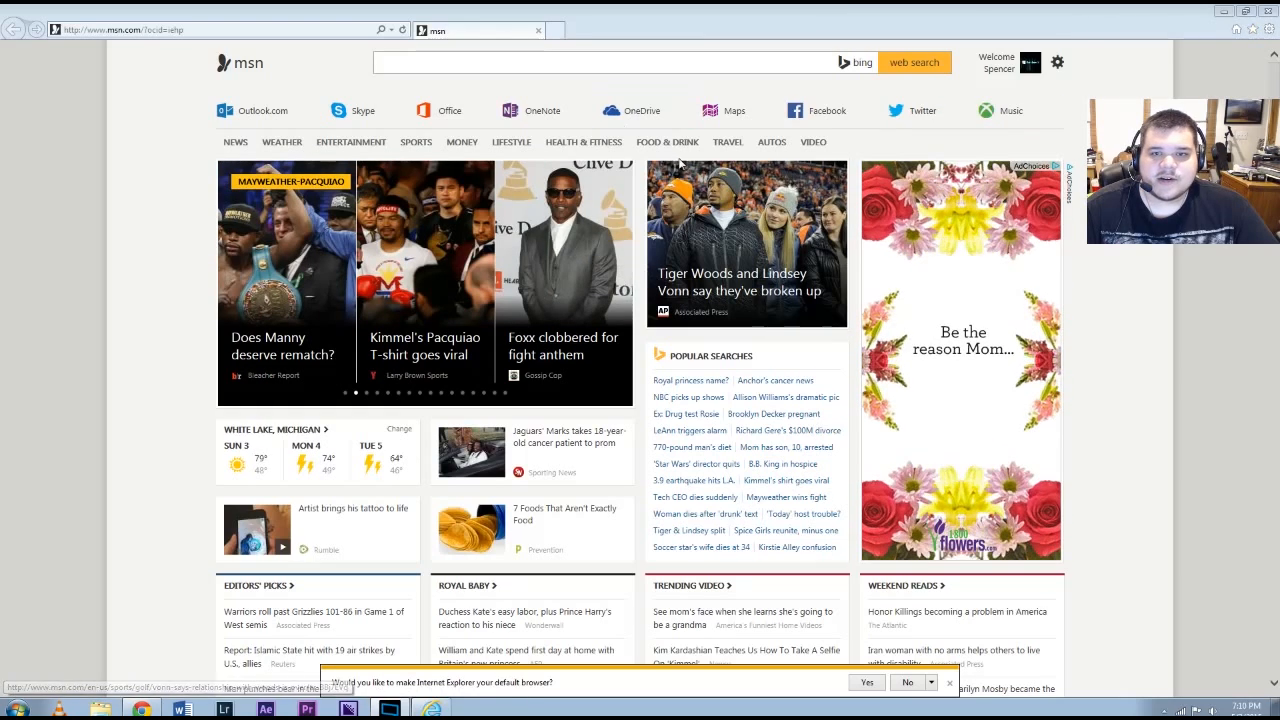
Step: Restore Internet Explorer's advanced settings to their defaults in Internet Options
{"action": "left_click", "coordinate": [1270, 32]}
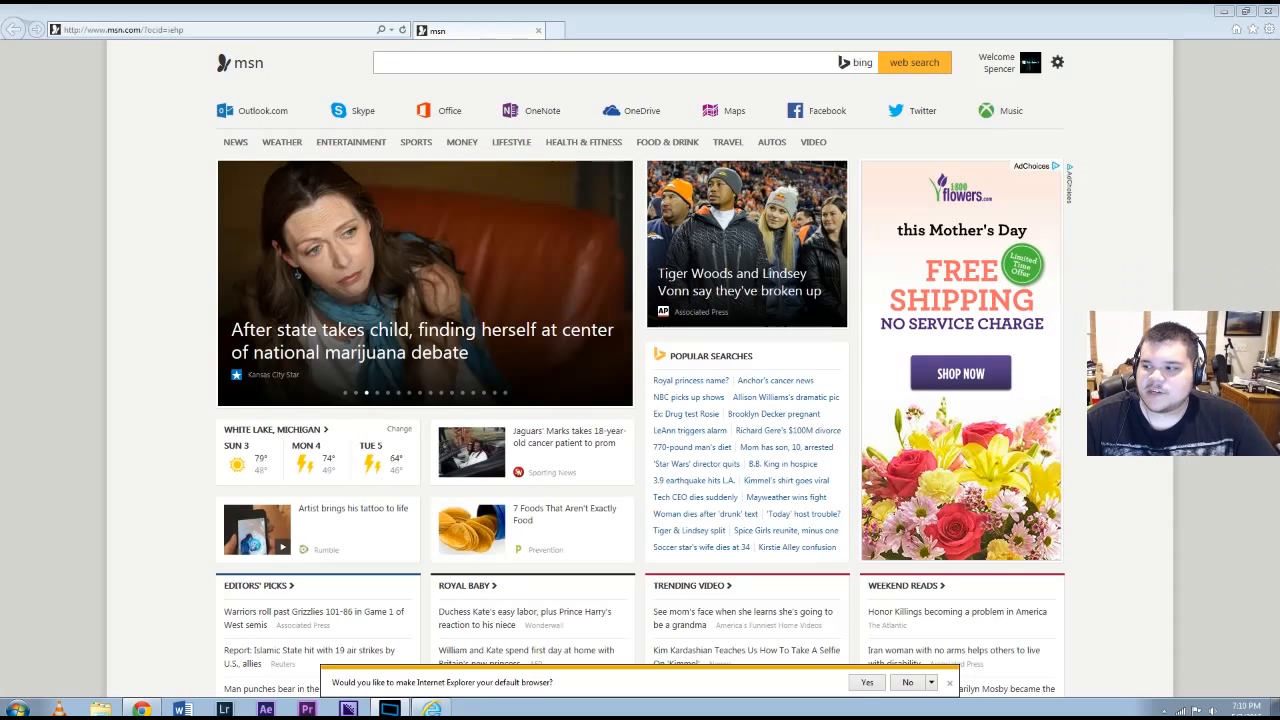
{"action": "left_click", "coordinate": [1270, 29]}
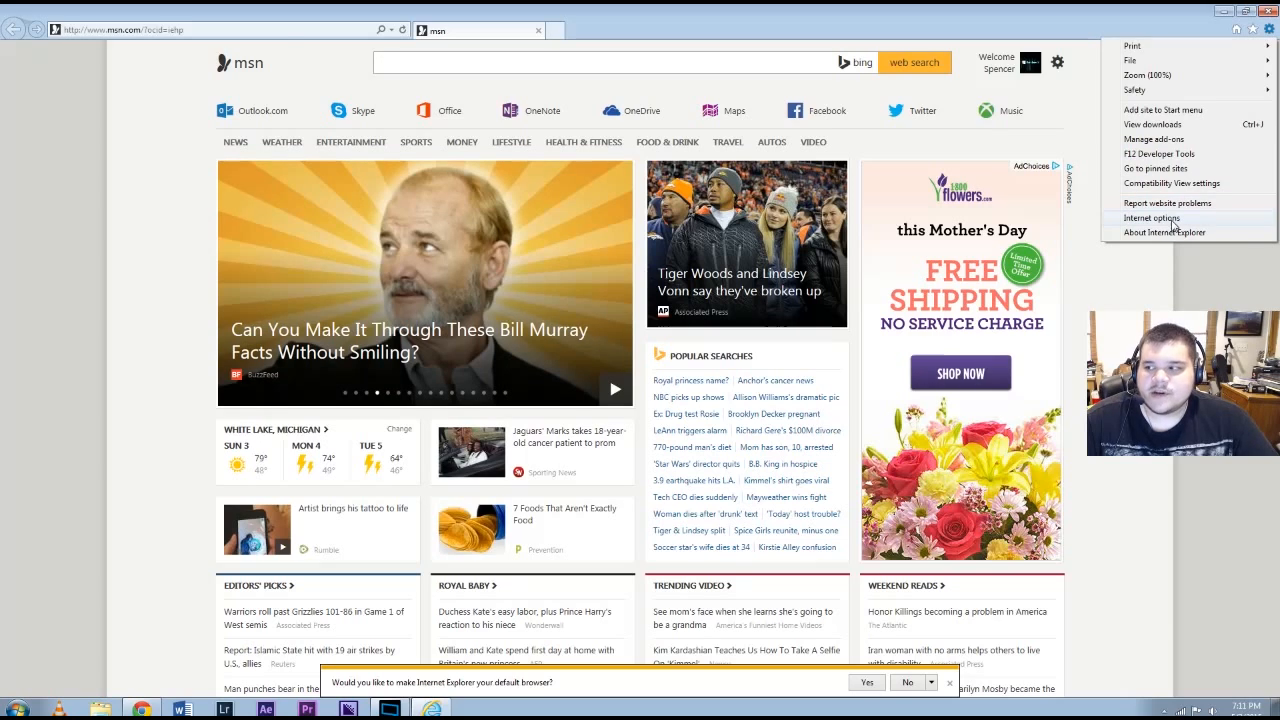
{"action": "left_click", "coordinate": [1170, 219]}
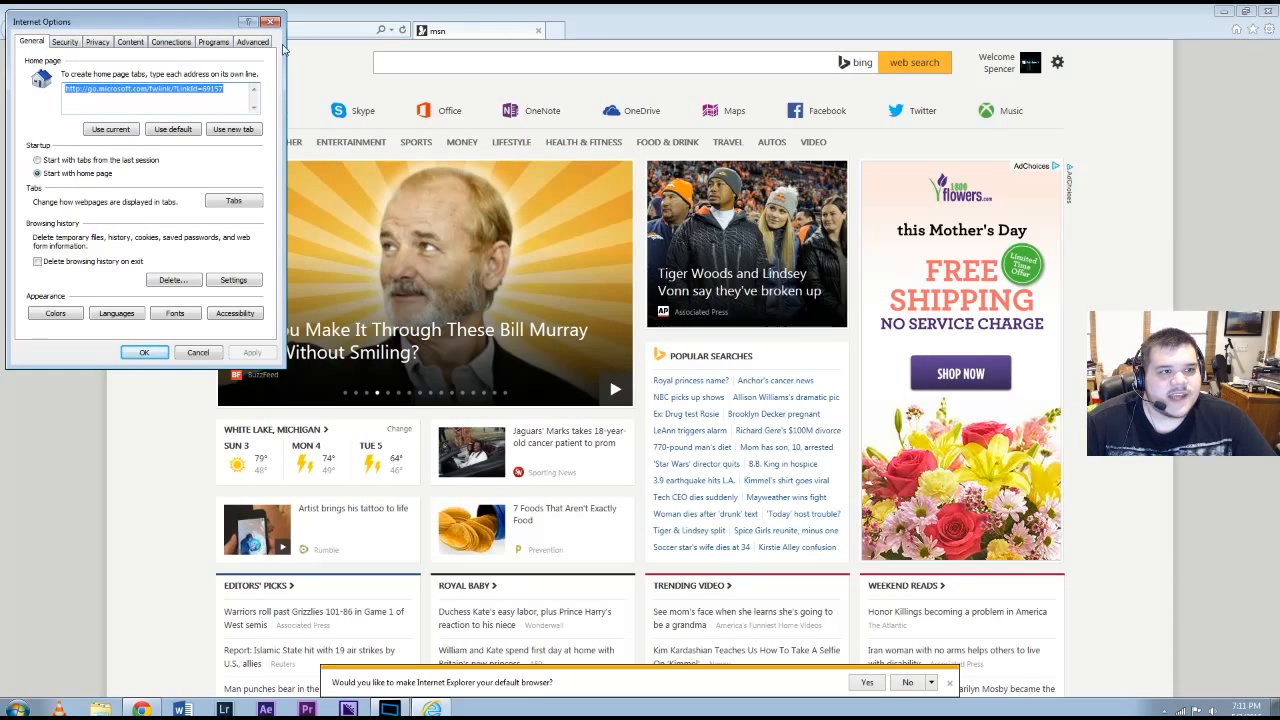
{"action": "left_click", "coordinate": [253, 42]}
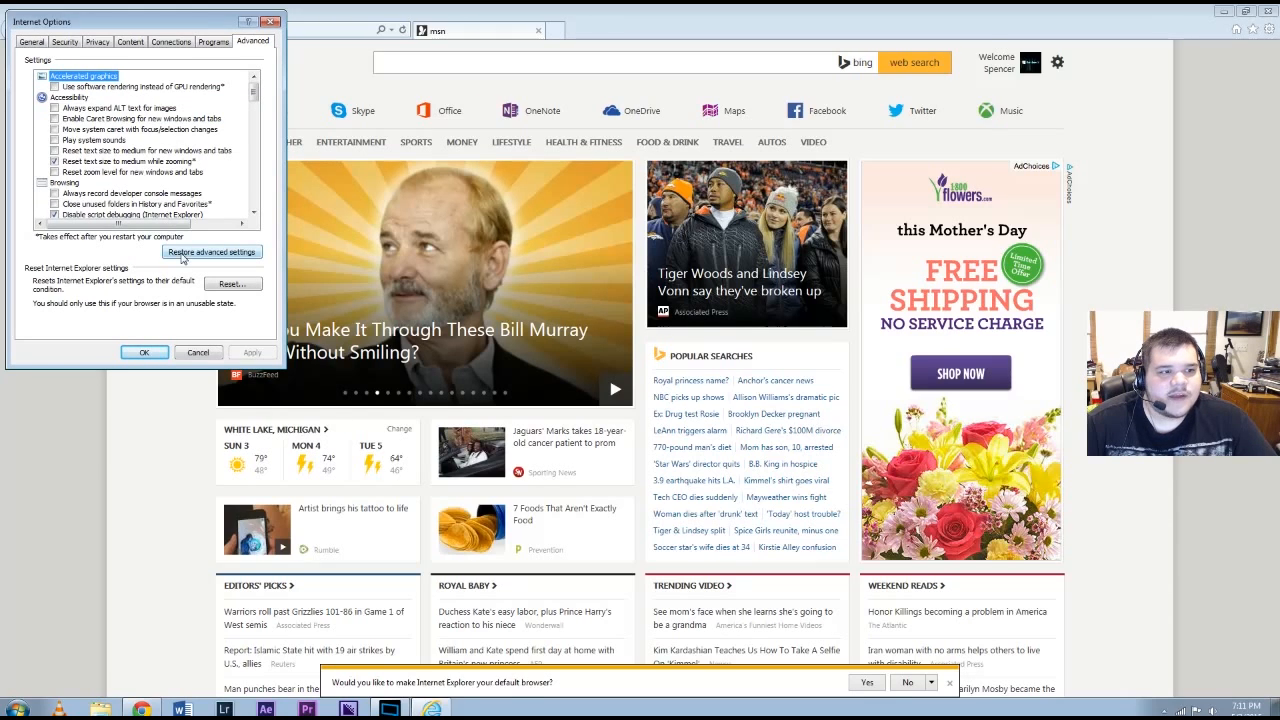
{"action": "left_click", "coordinate": [237, 257]}
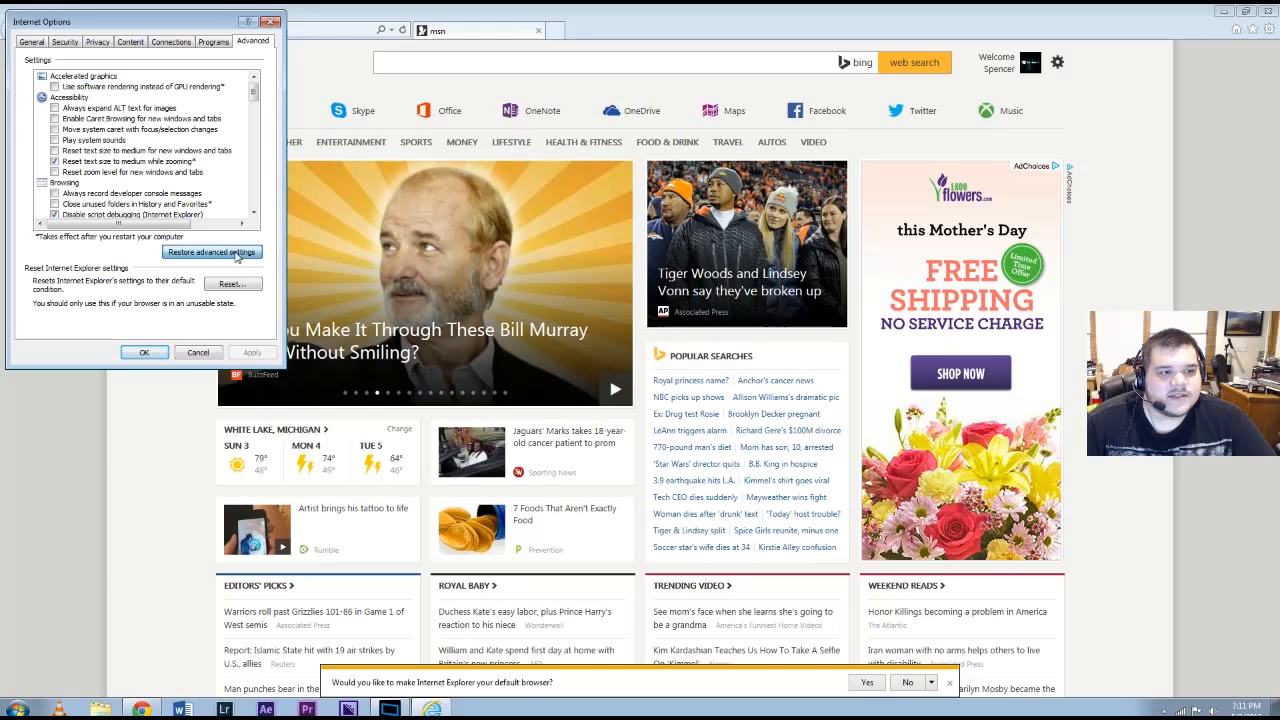
Step: Reset all Internet Explorer settings without deleting personal settings, and close the options and the browser
{"action": "left_click", "coordinate": [238, 286]}
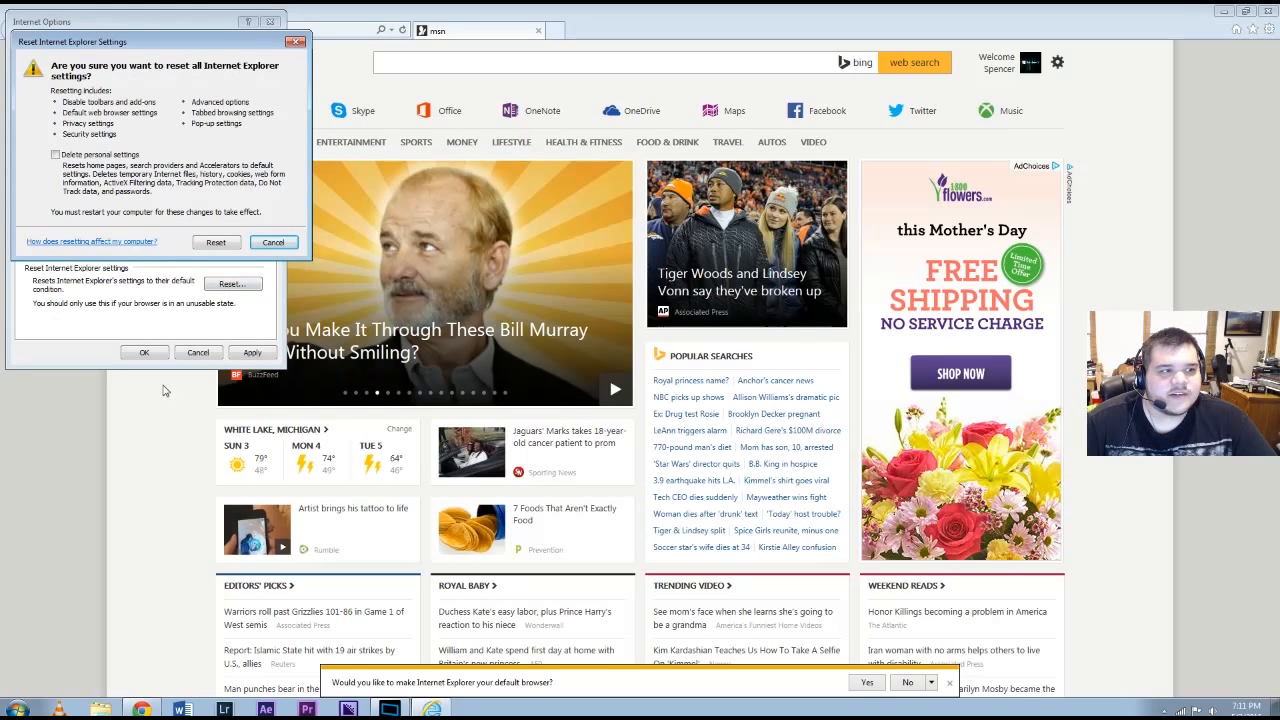
{"action": "left_click", "coordinate": [216, 243]}
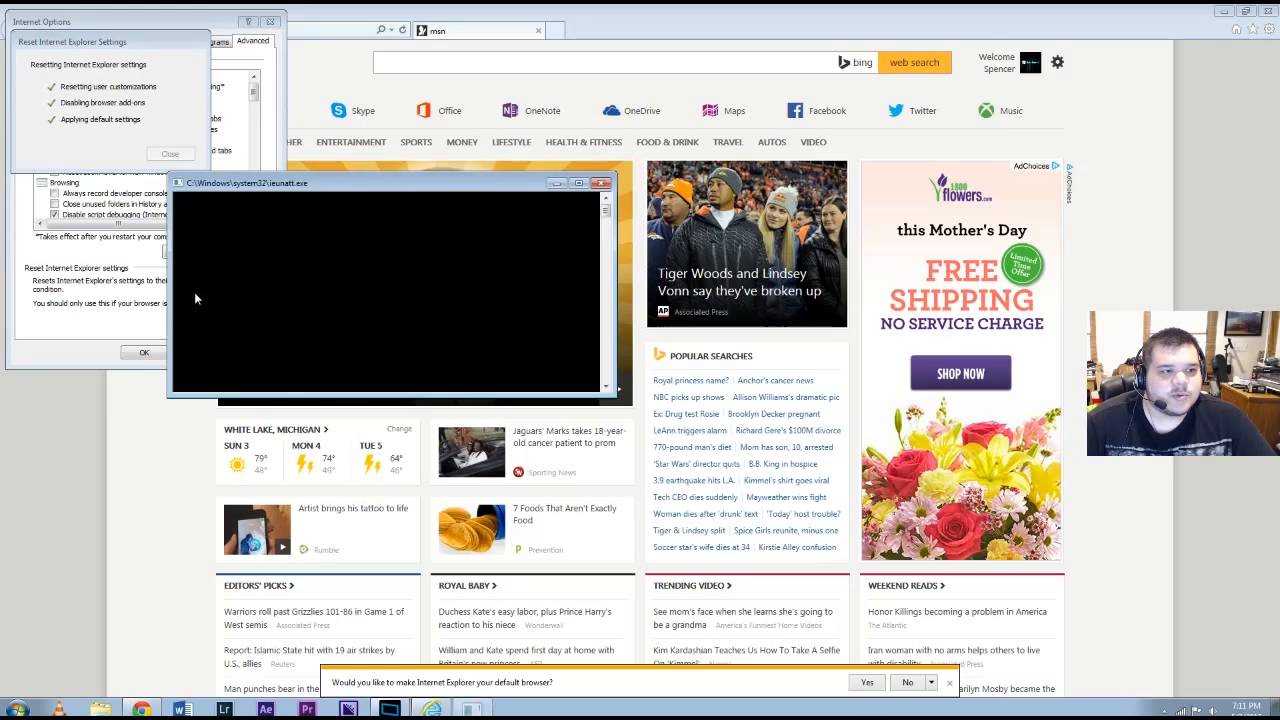
{"action": "left_click", "coordinate": [169, 156]}
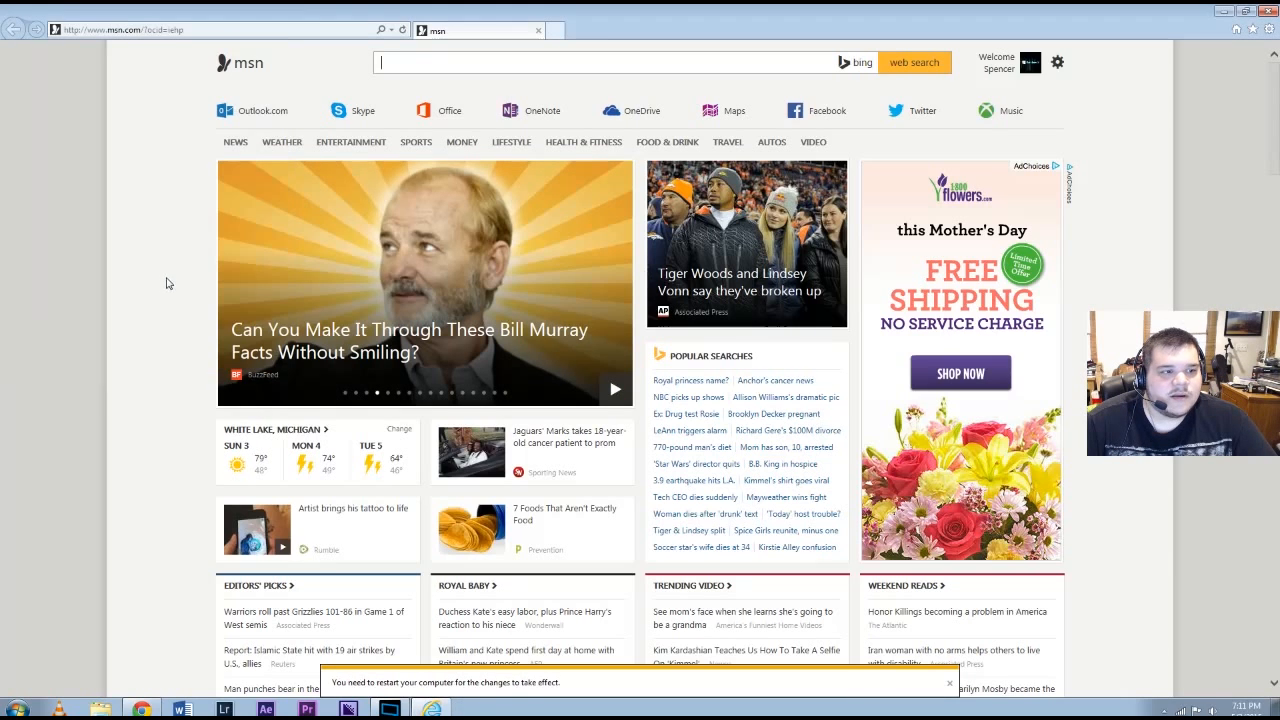
{"action": "left_click", "coordinate": [1266, 12]}
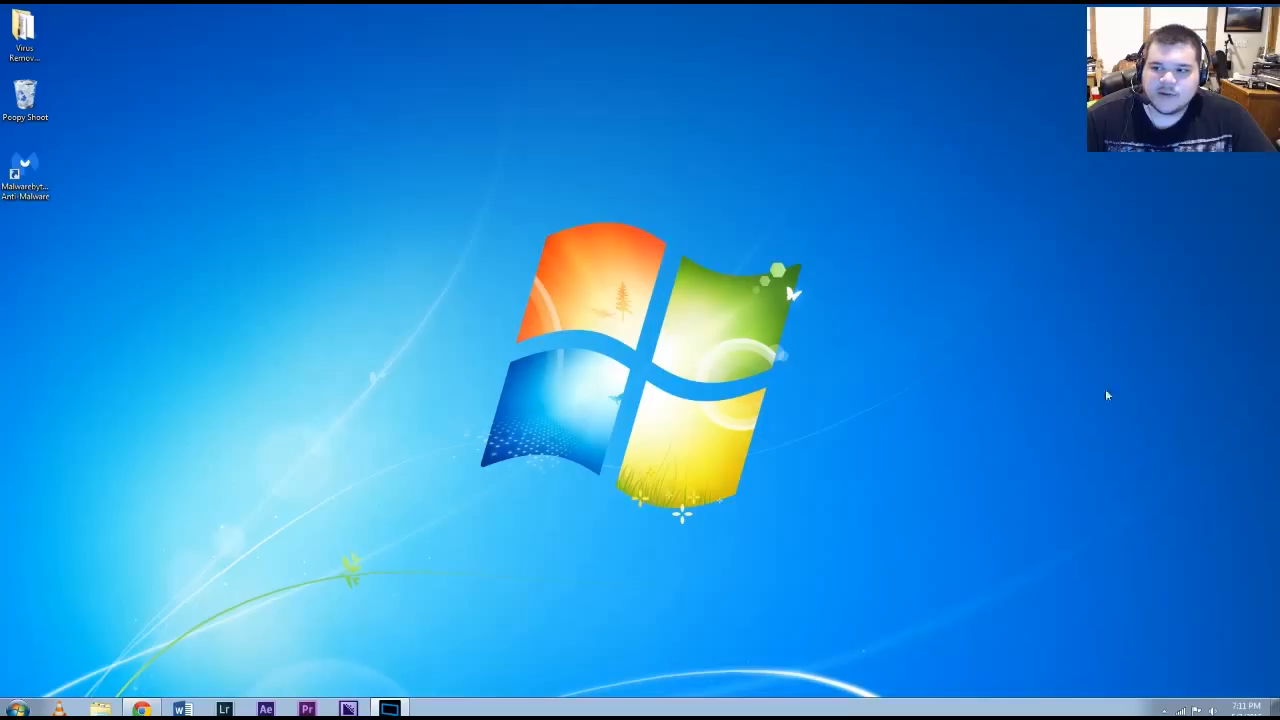
Step: Relaunch Internet Explorer after the settings reset
{"action": "key", "text": "super"}
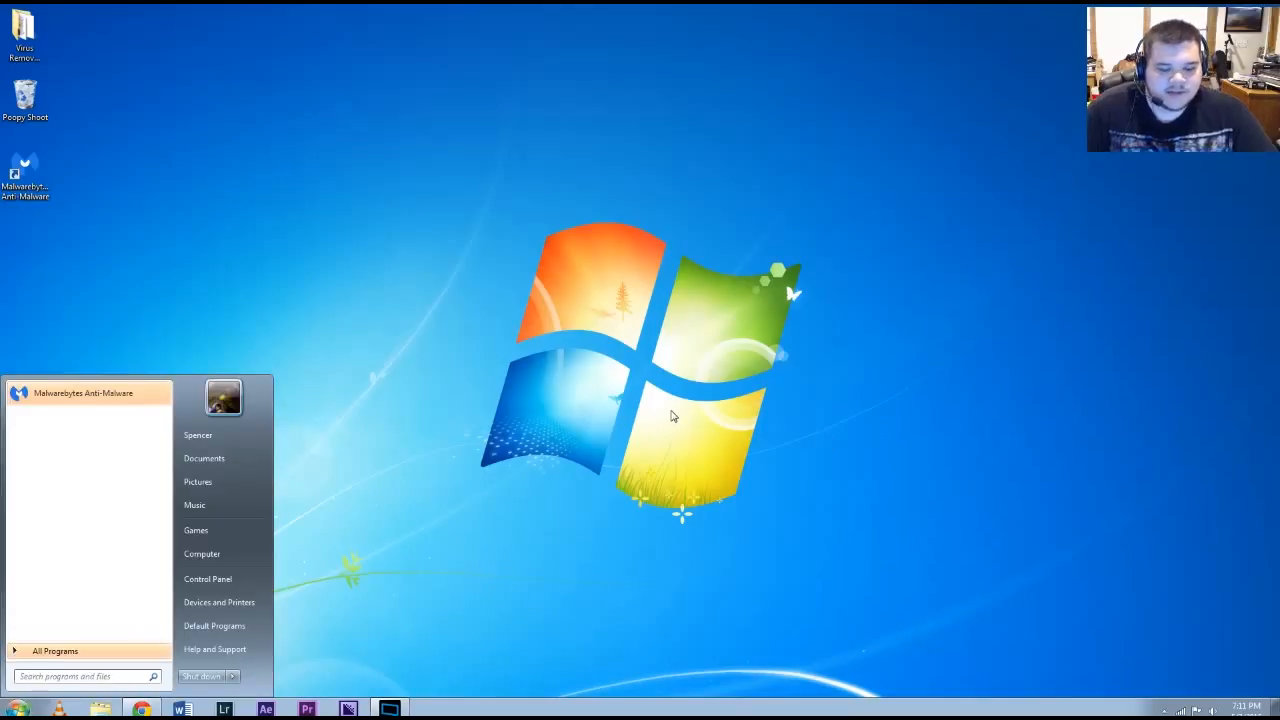
{"action": "type", "text": "in"}
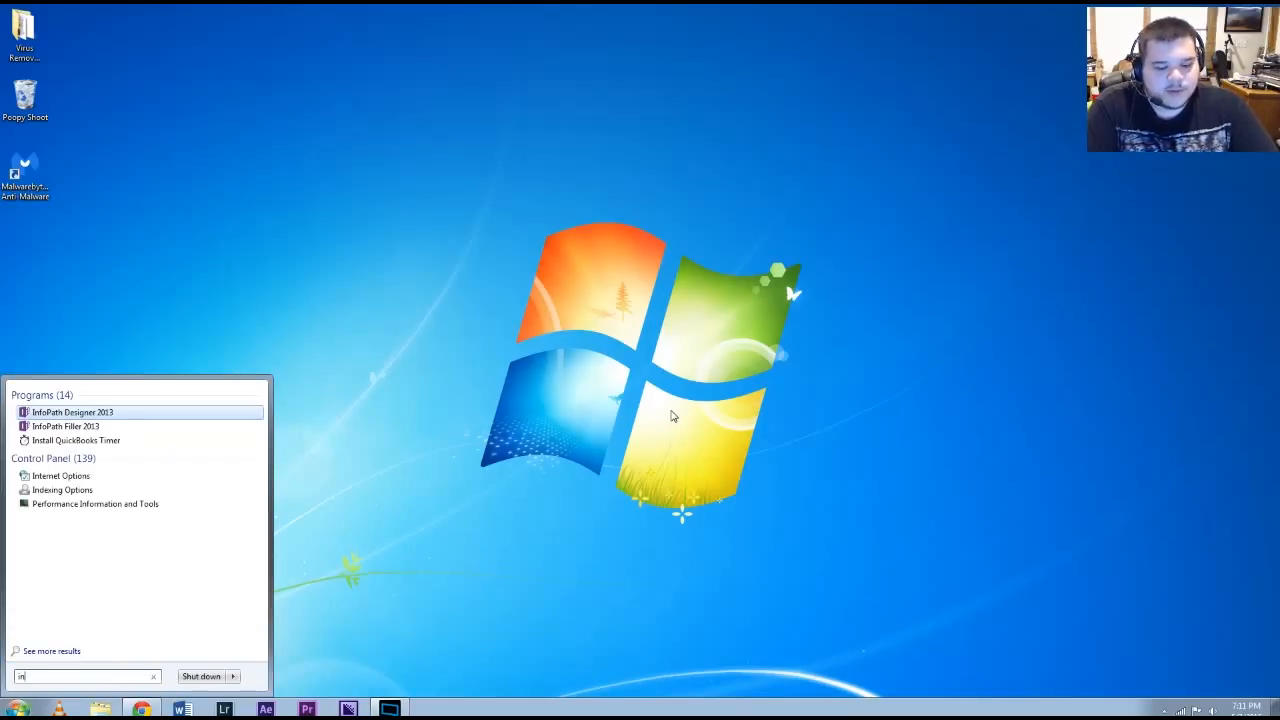
{"action": "type", "text": "ternet"}
{"action": "key", "text": "Return"}
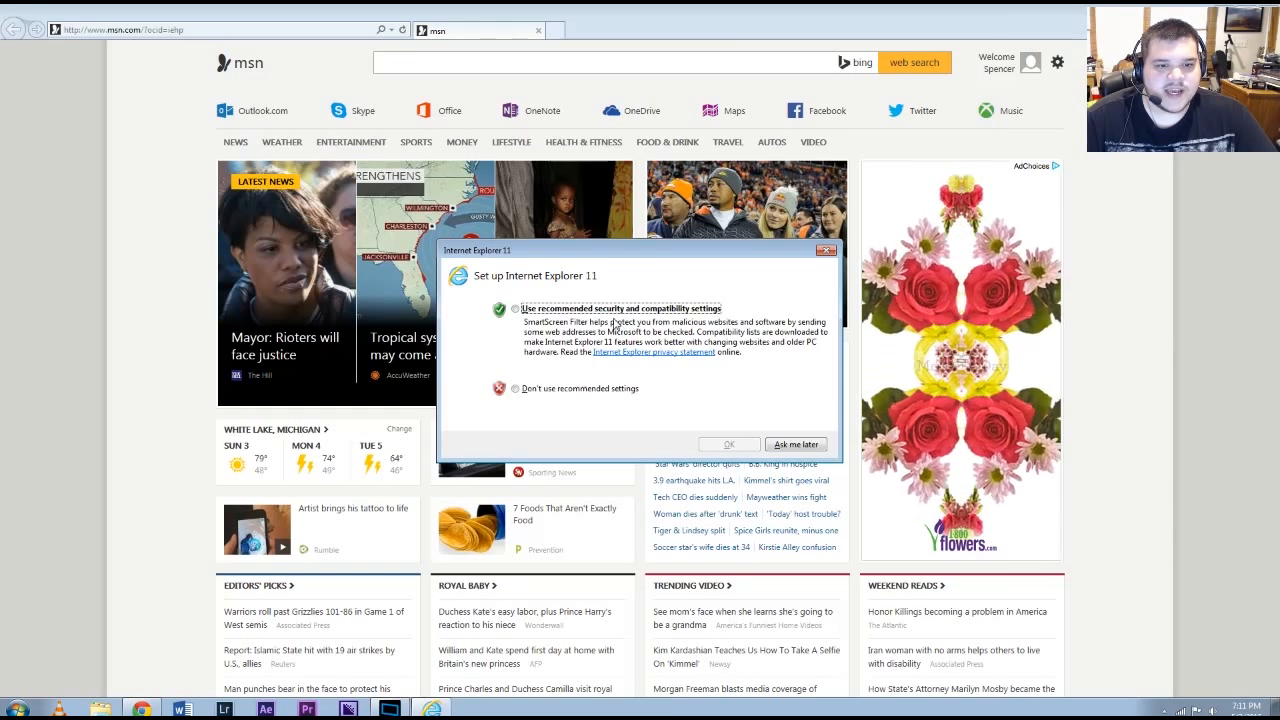
Step: Set up Internet Explorer 11 with the recommended security and compatibility settings, and close the browser
{"action": "left_click", "coordinate": [515, 308]}
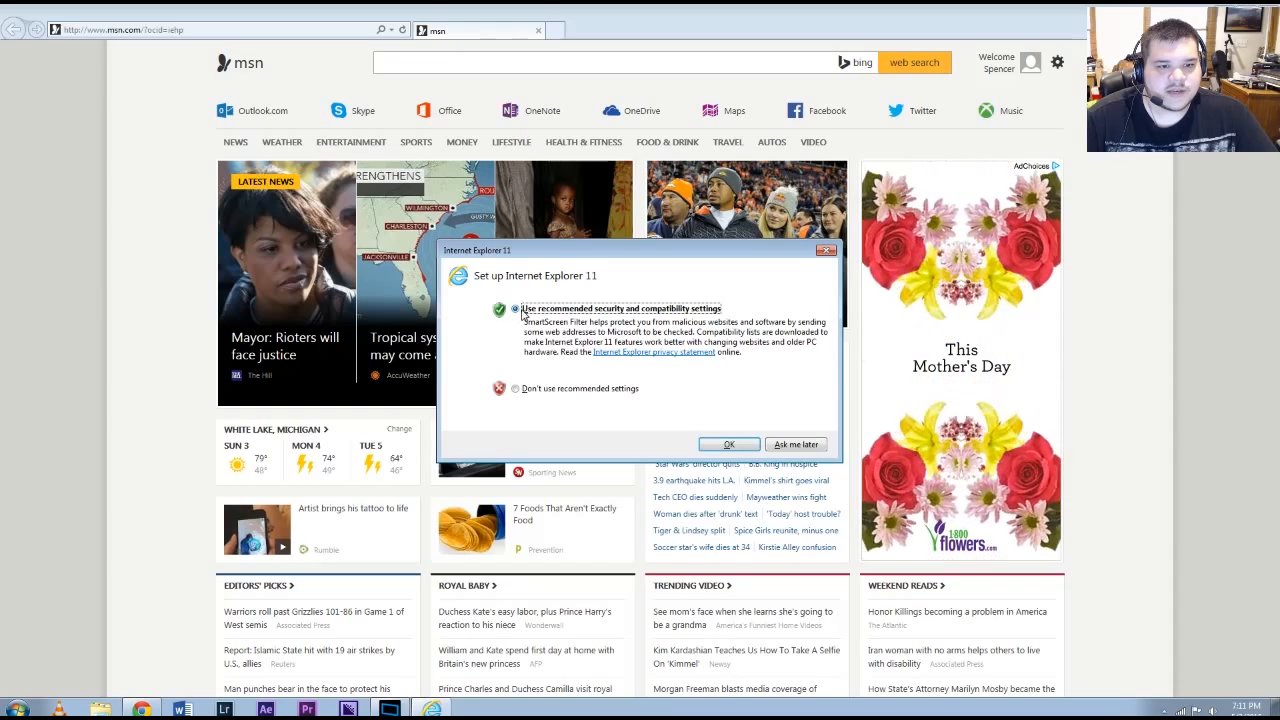
{"action": "left_click", "coordinate": [728, 445]}
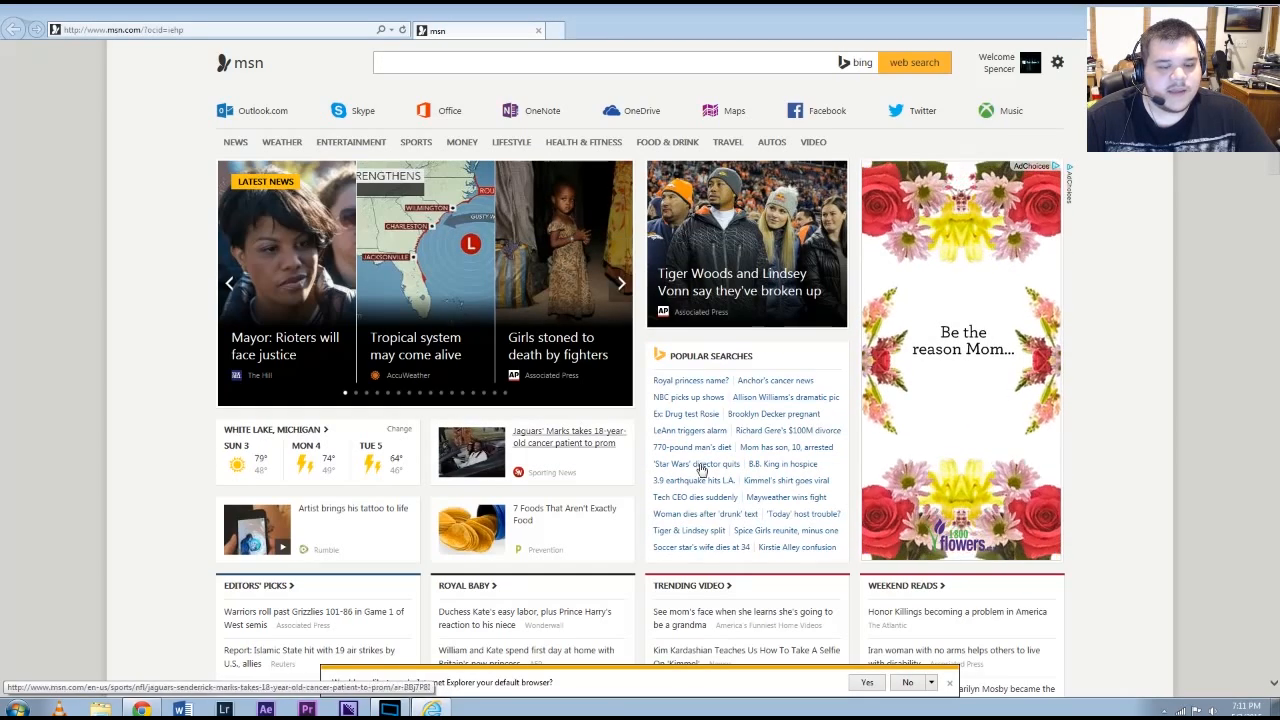
{"action": "left_click", "coordinate": [1264, 11]}
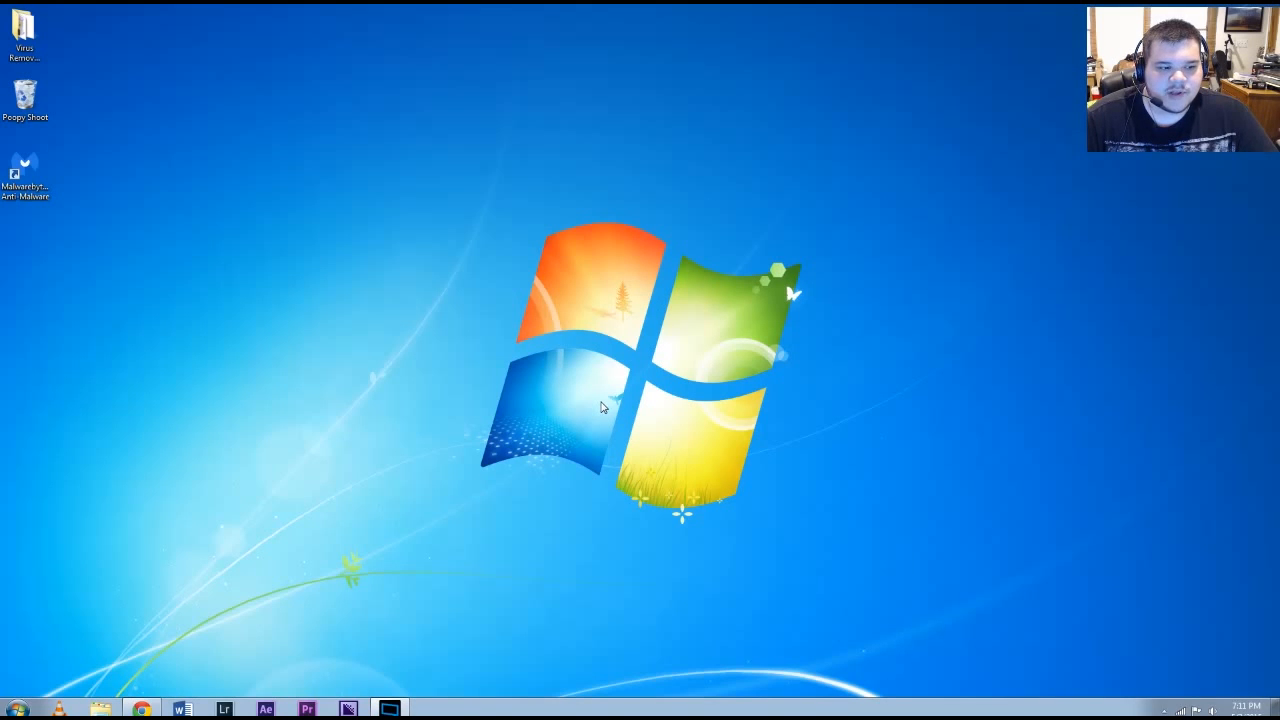
Step: Search the computer for "windows up", open Windows Update, and start a check for updates
{"action": "key", "text": "super"}
{"action": "type", "text": "ws"}
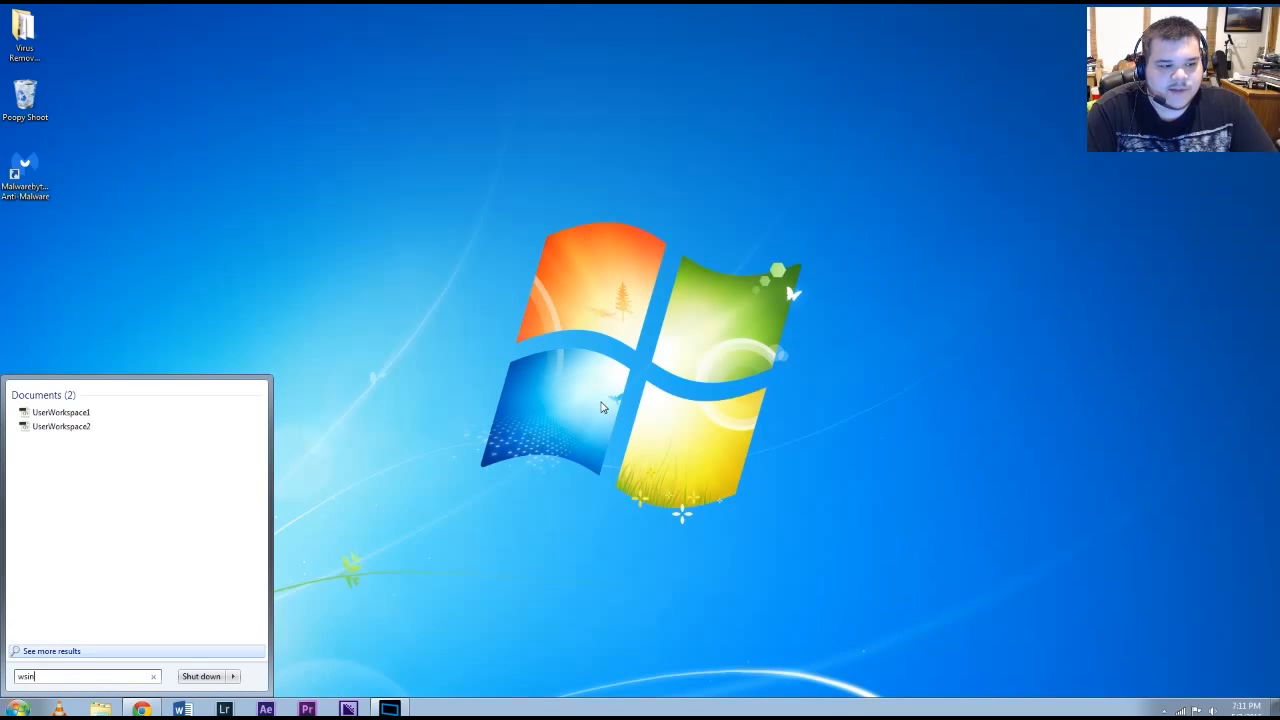
{"action": "key", "text": "BackSpace"}
{"action": "type", "text": "in"}
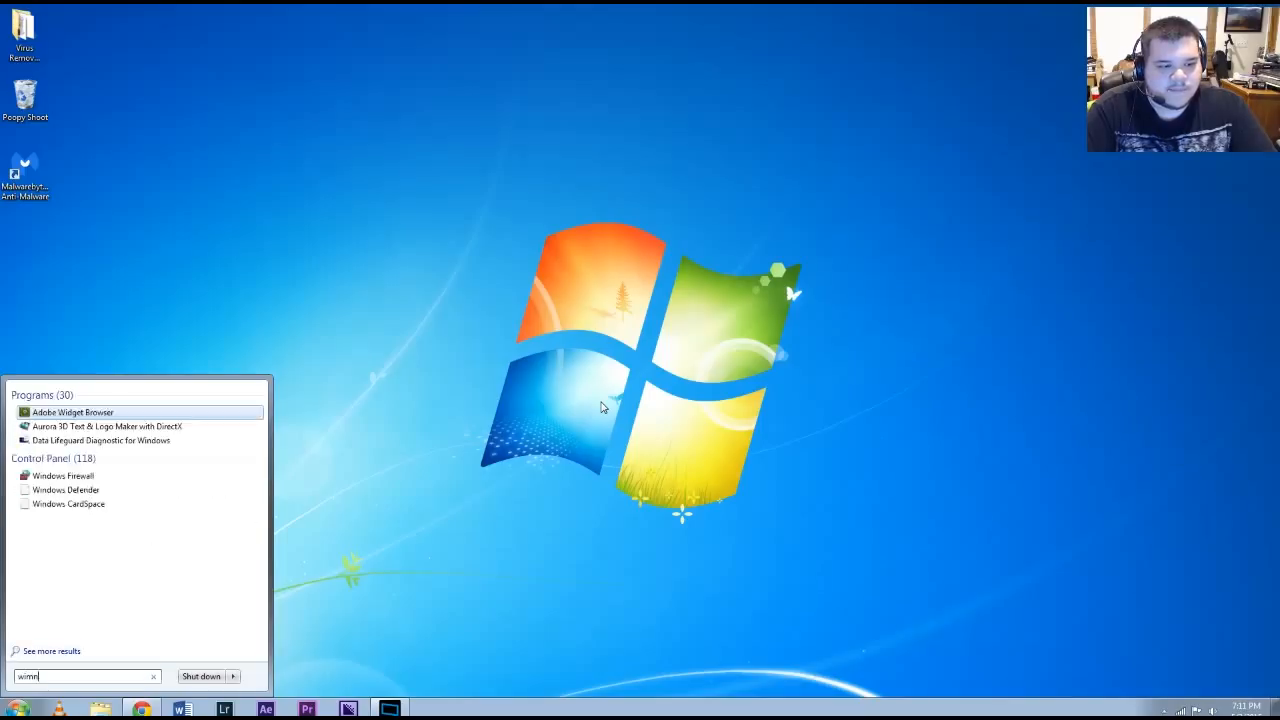
{"action": "type", "text": "dows"}
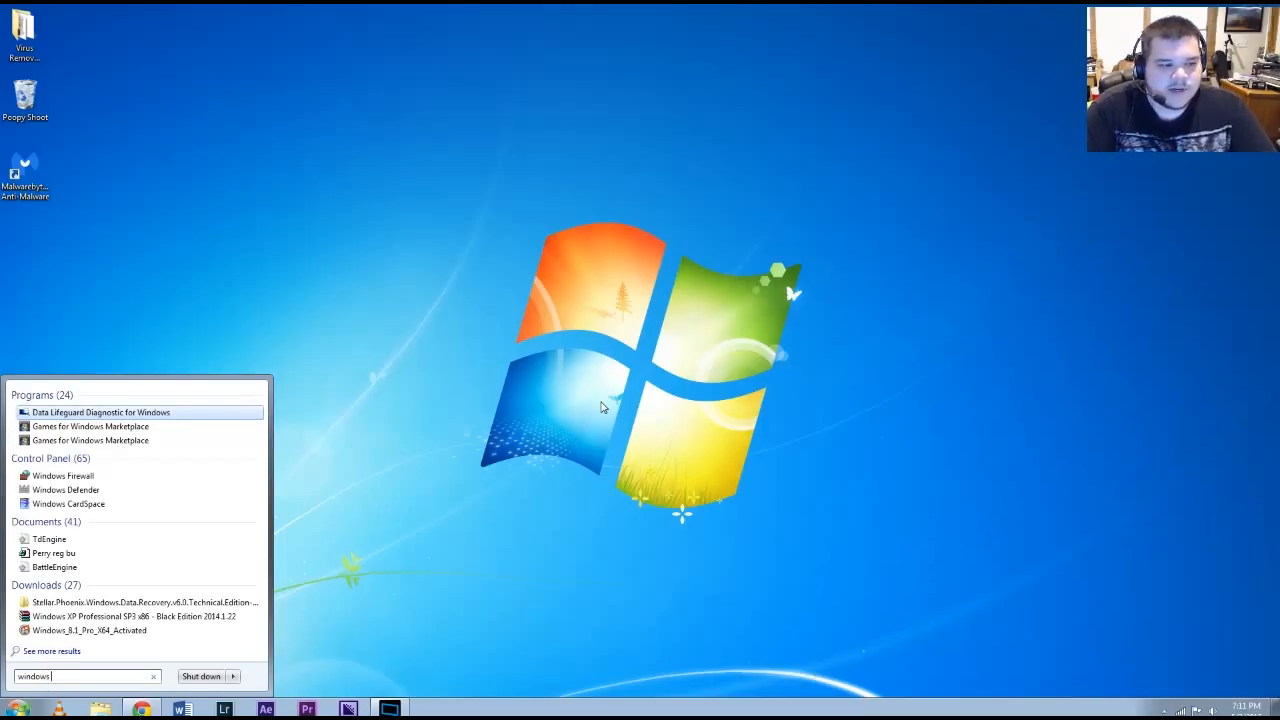
{"action": "type", "text": " up"}
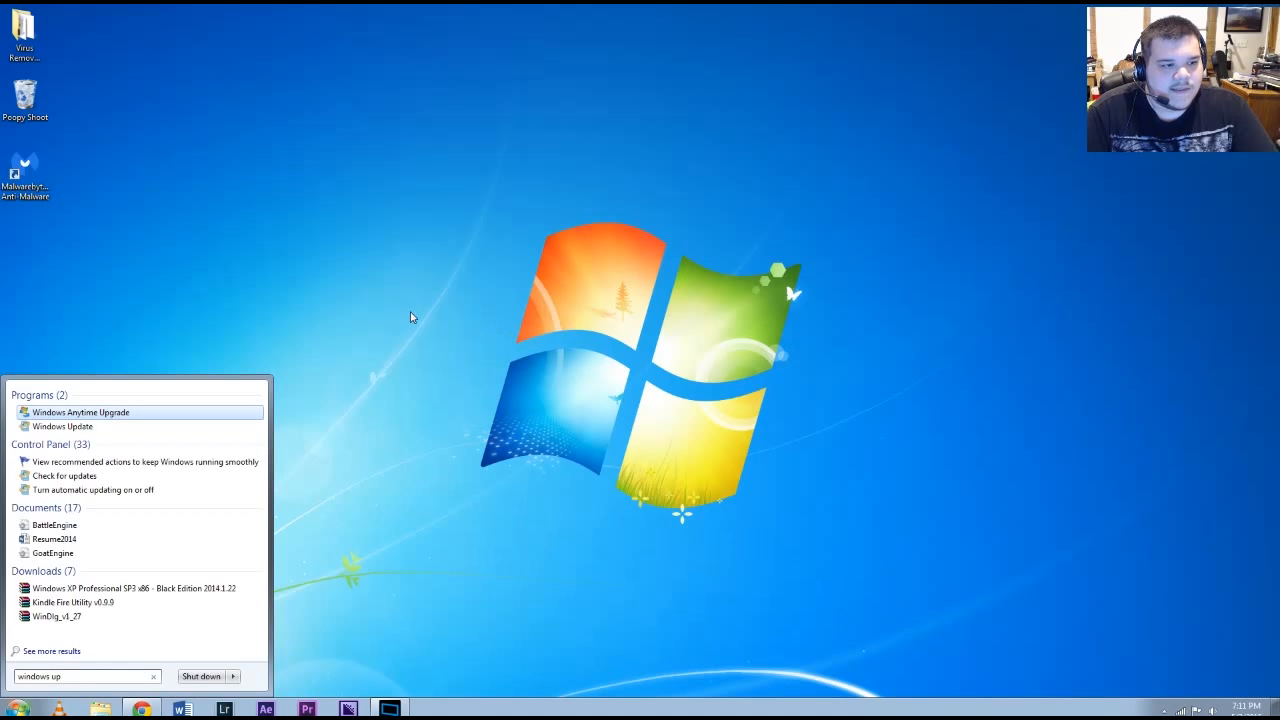
{"action": "left_click", "coordinate": [100, 427]}
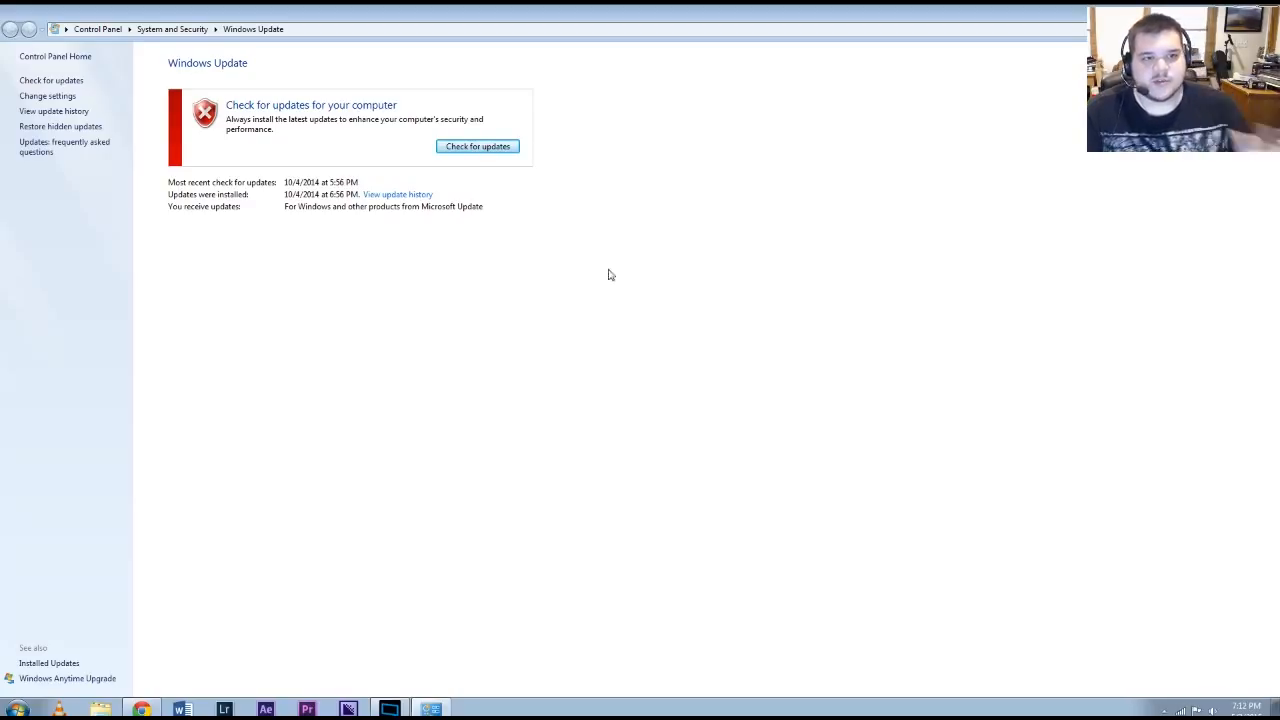
{"action": "left_click", "coordinate": [506, 147]}
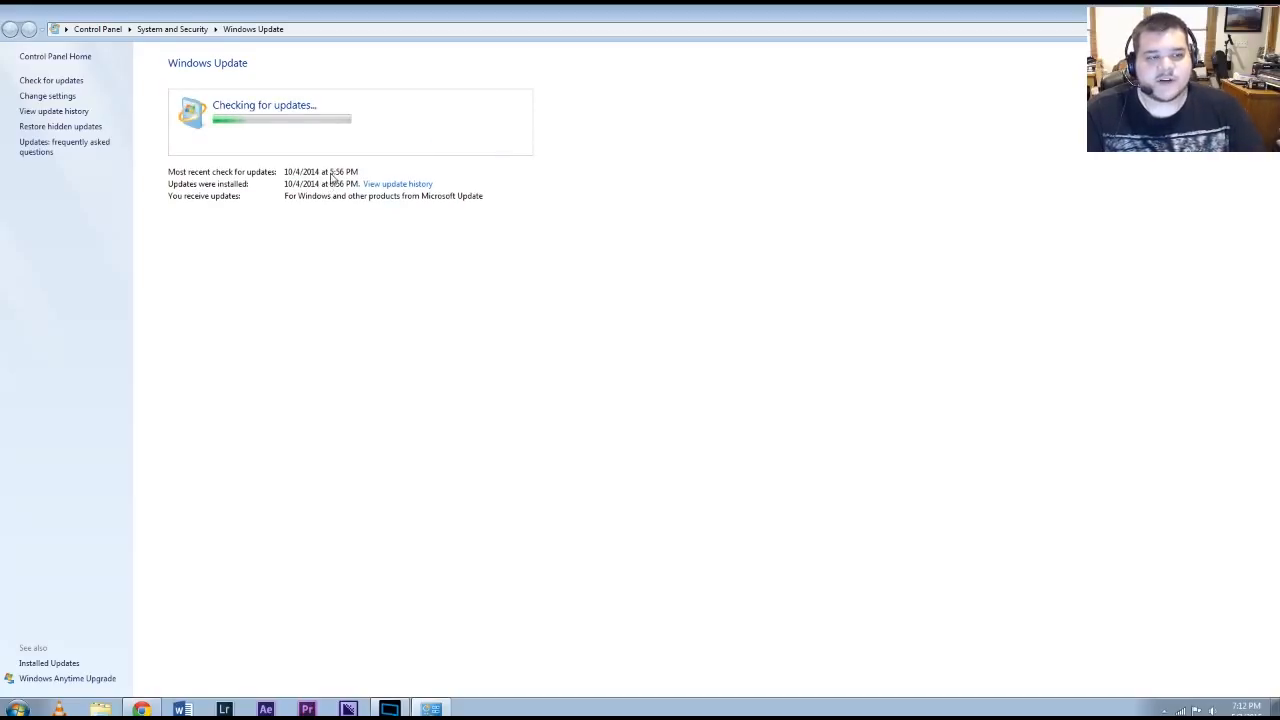